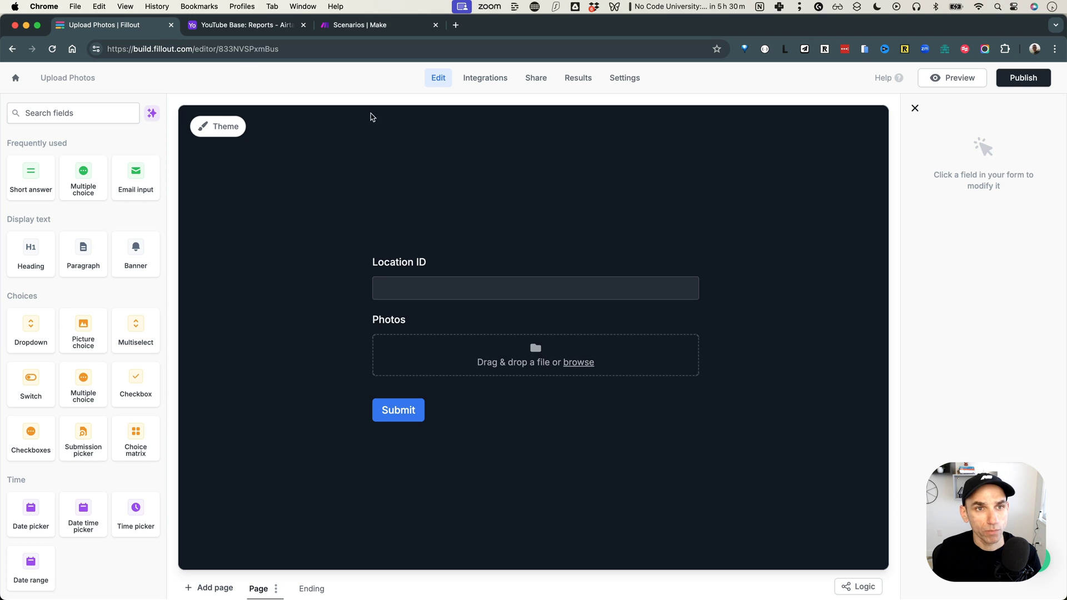
Step: Switch to the Airtable Reports table, narrow the ID column and add a fourth record
click(238, 27)
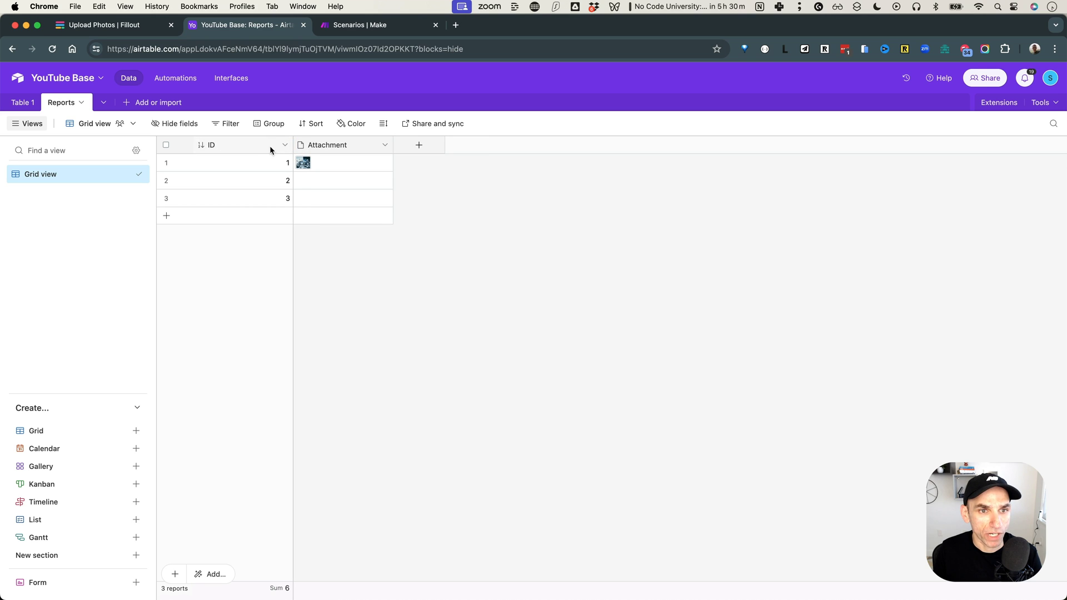
drag(295, 145, 234, 213)
click(219, 215)
click(286, 279)
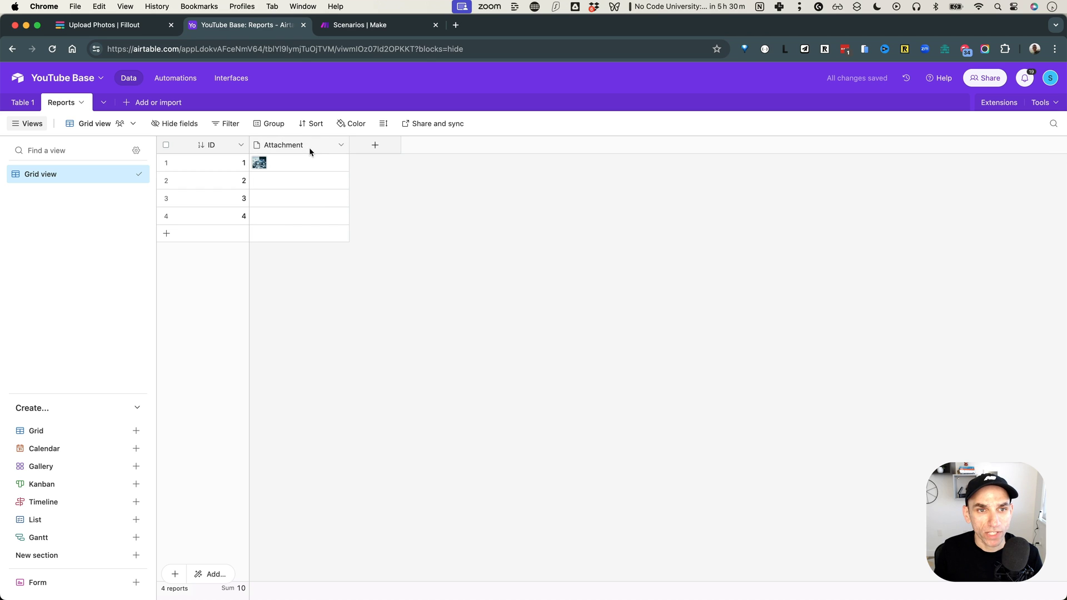
Step: Rename the Attachment field of the Reports table as Attachments
click(340, 145)
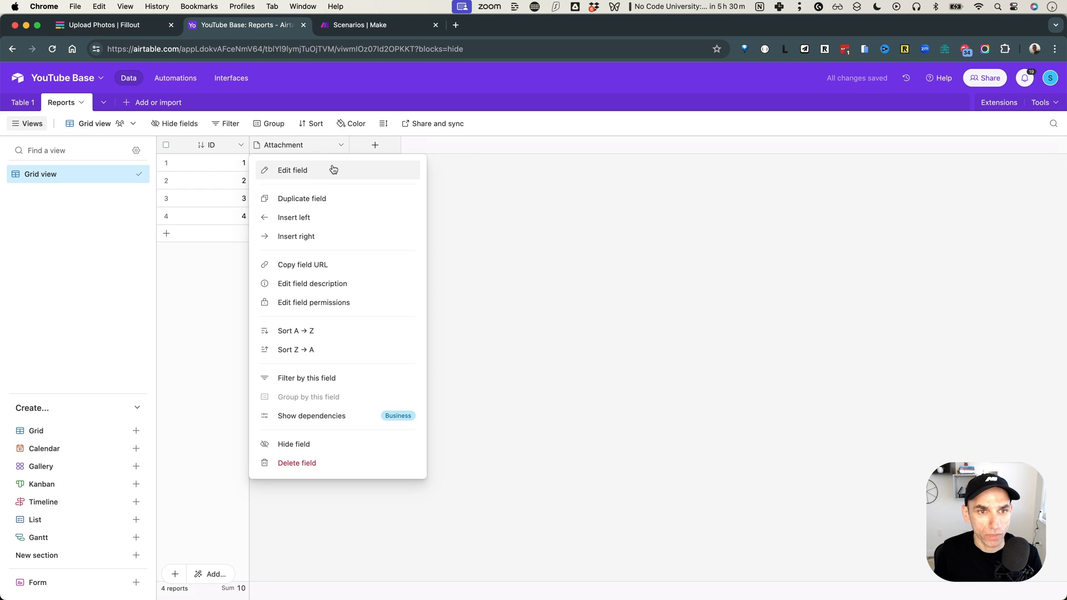
click(329, 169)
click(327, 172)
text(s)
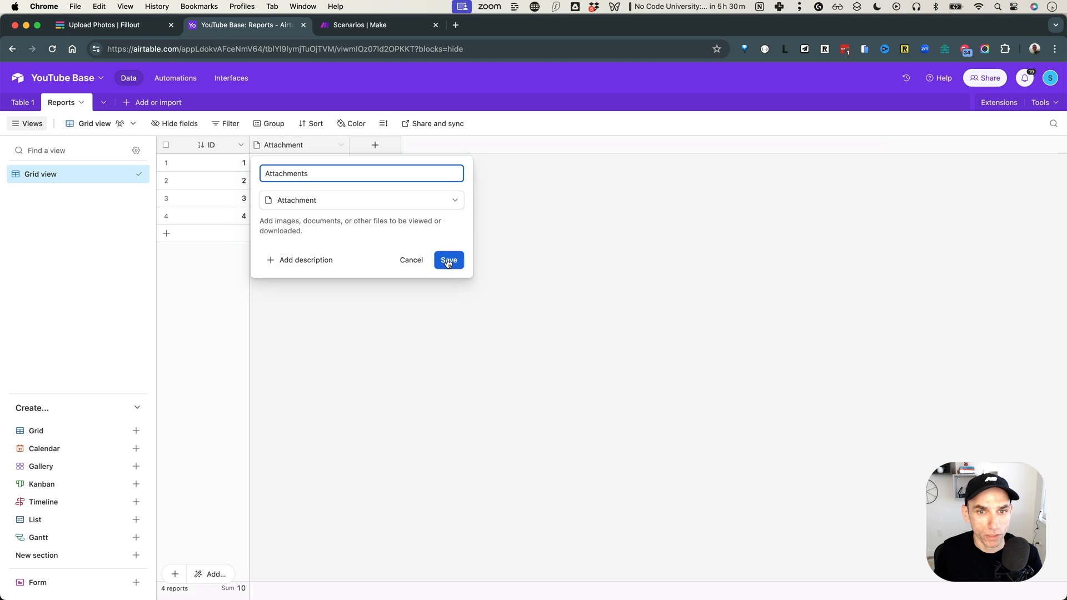
click(449, 260)
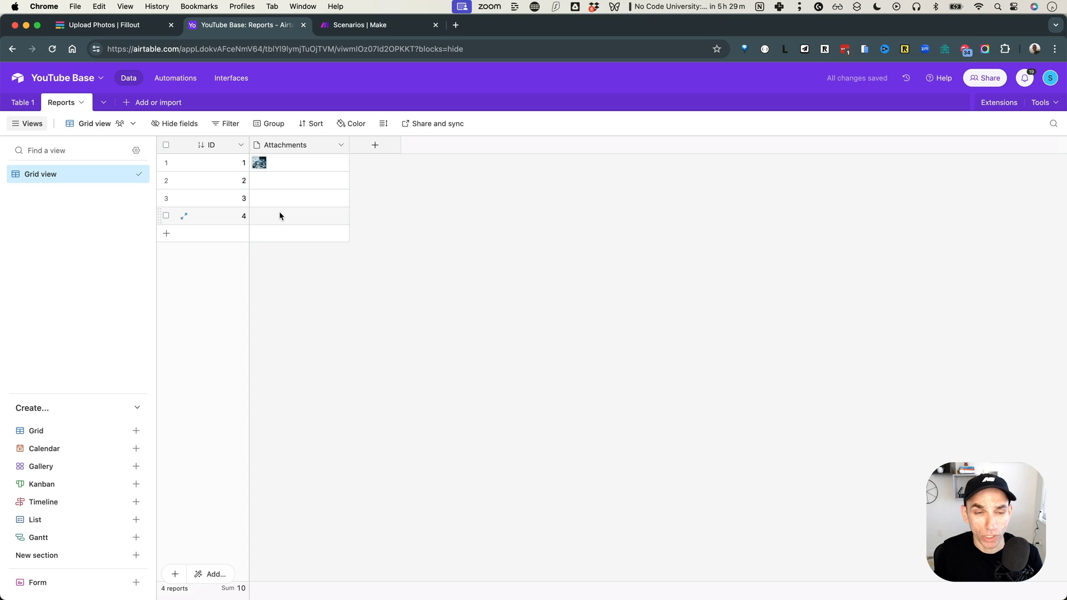
Step: Check record 1's details, and upload database-design.webp from the Downloads folder as an additional file in its Attachments field
click(184, 162)
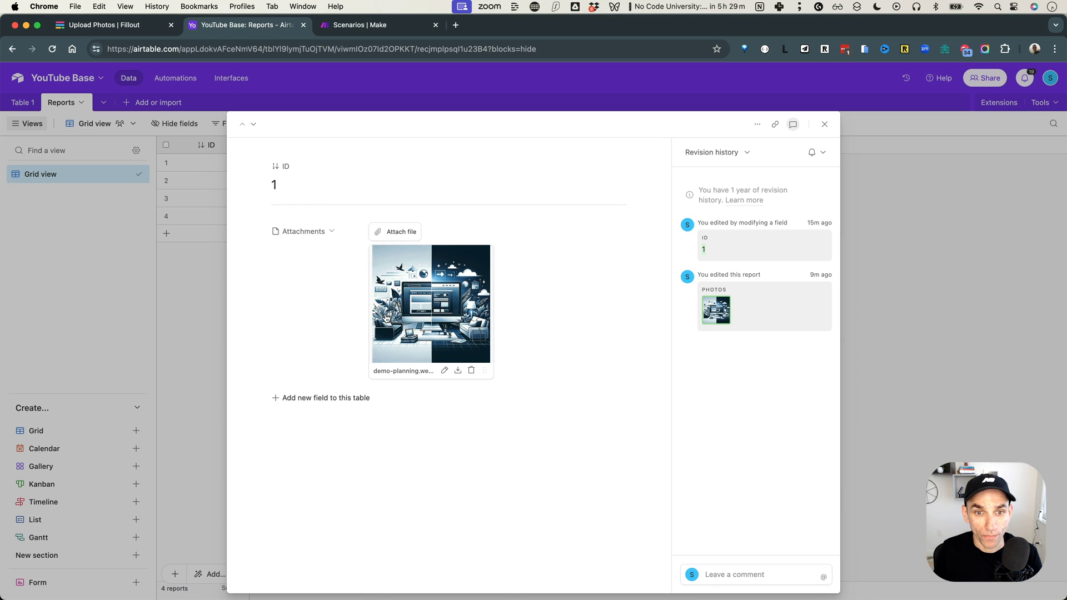
click(824, 124)
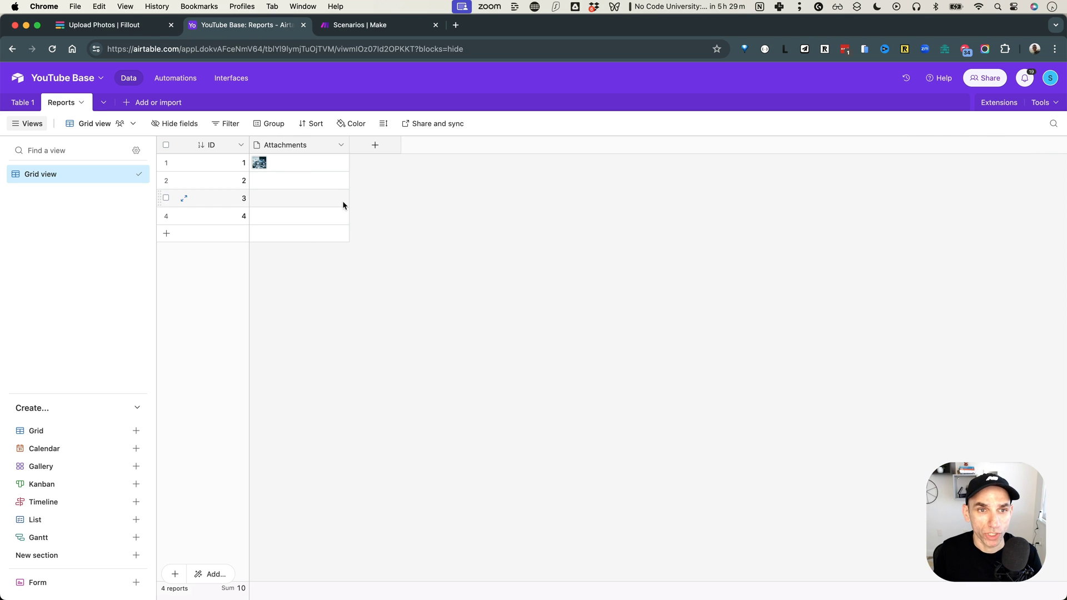
click(306, 167)
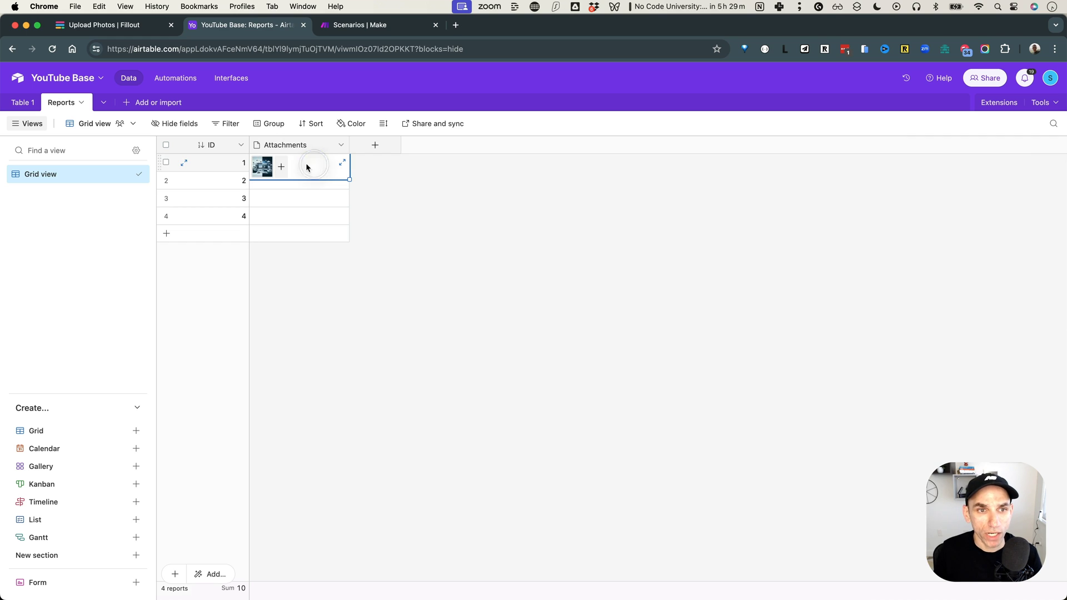
click(281, 168)
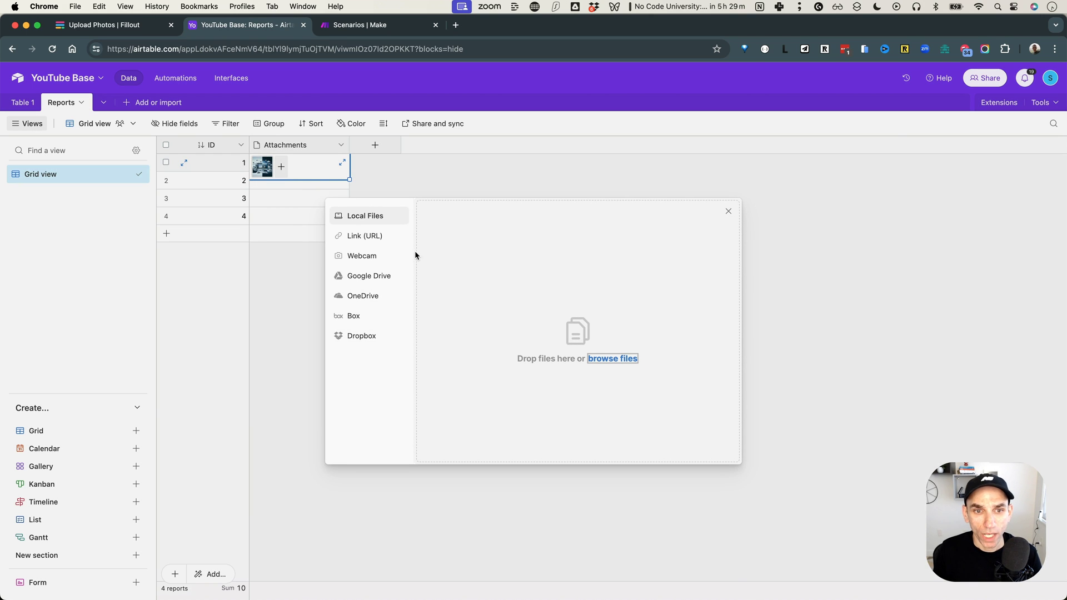
click(626, 360)
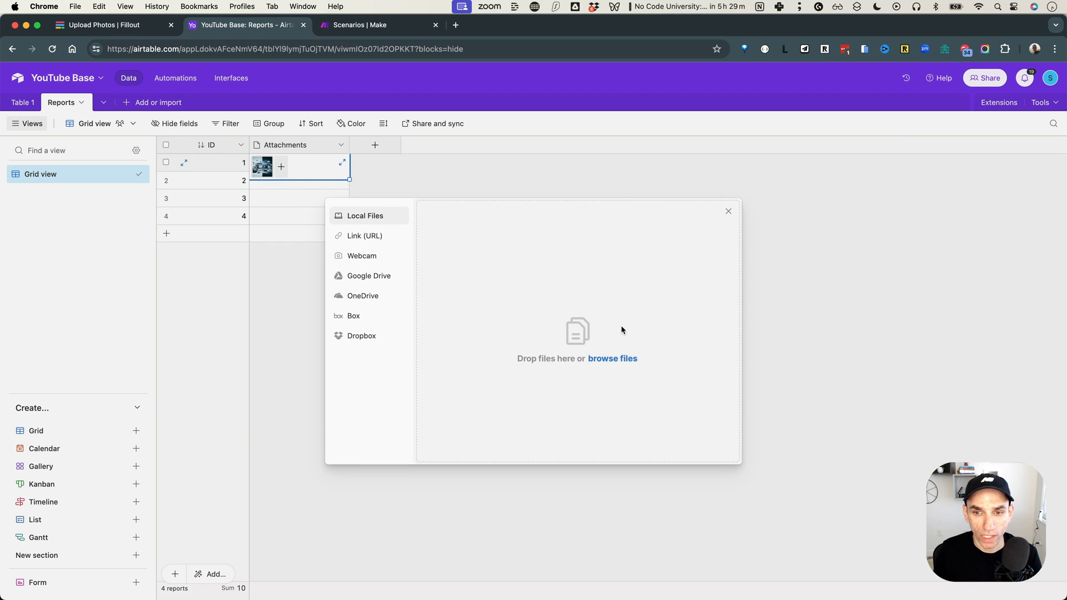
scroll(722, 434, right, 10)
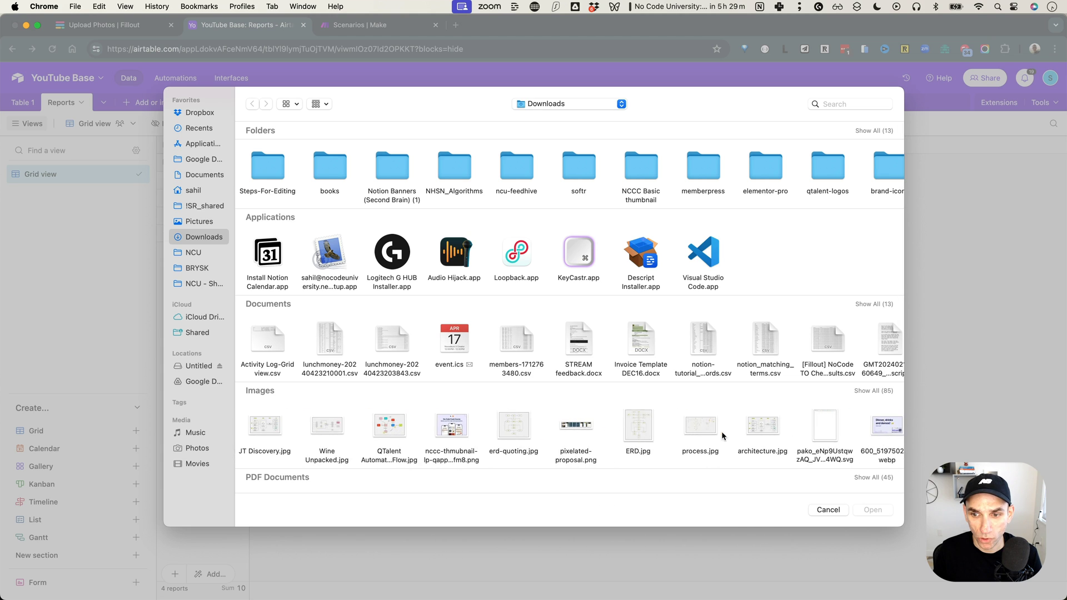
double_click(606, 431)
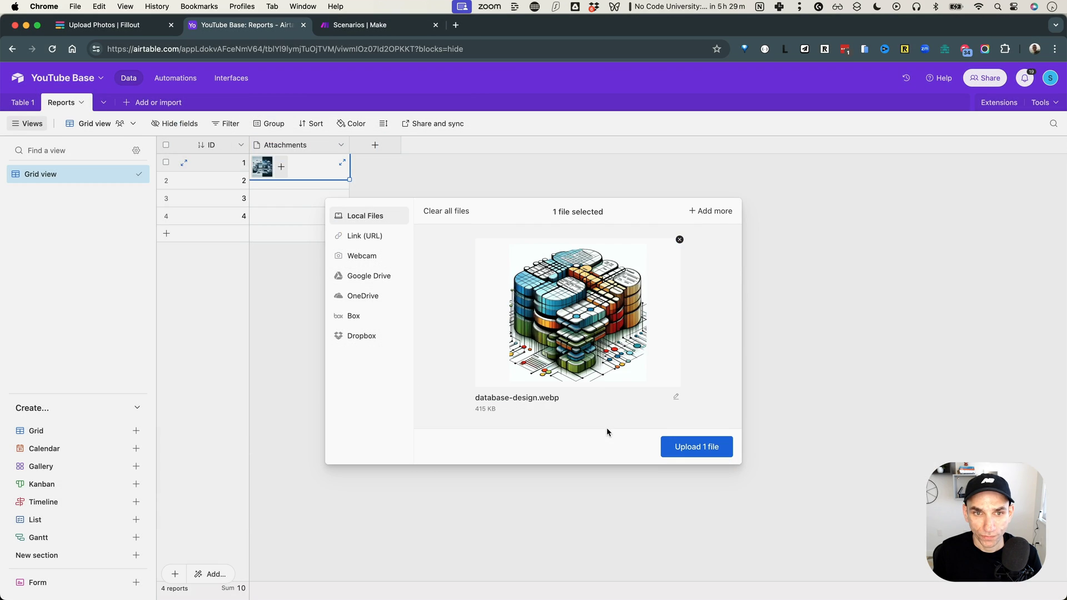
click(679, 449)
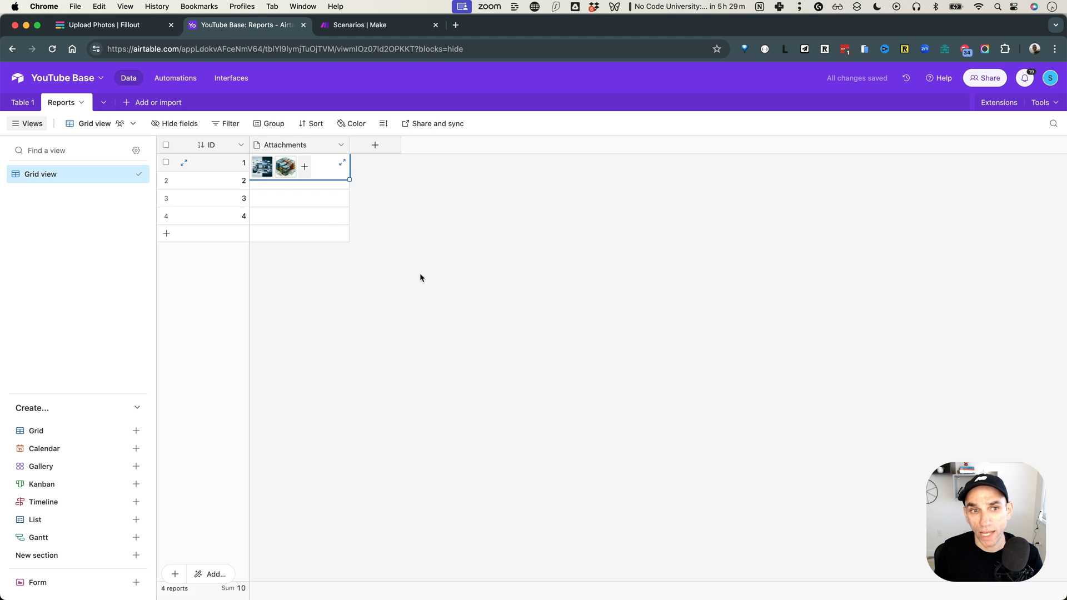
click(420, 278)
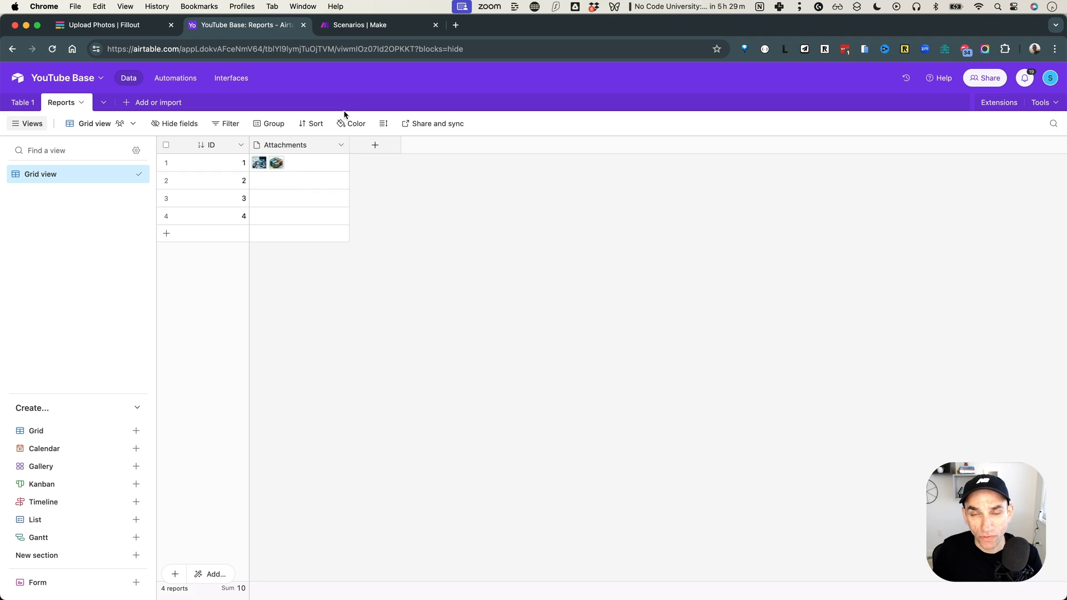
click(99, 27)
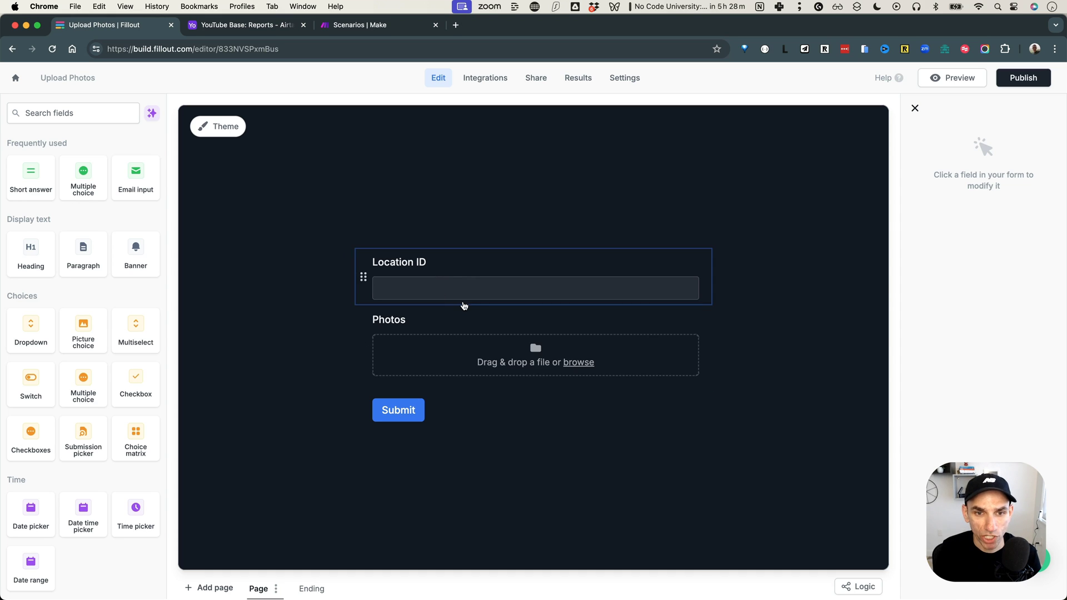
click(244, 26)
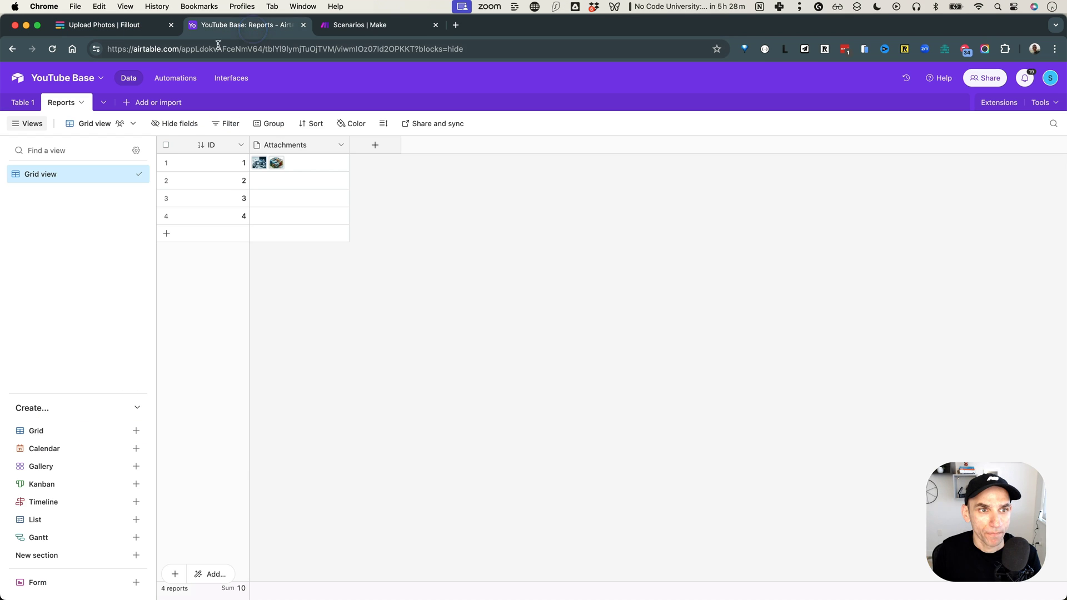
click(137, 26)
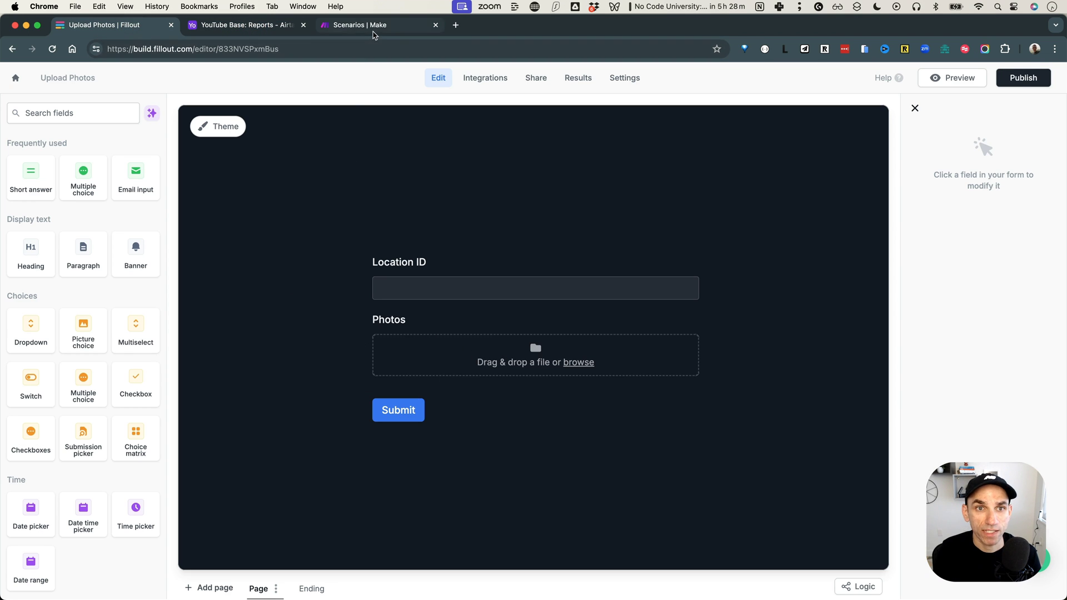
click(373, 32)
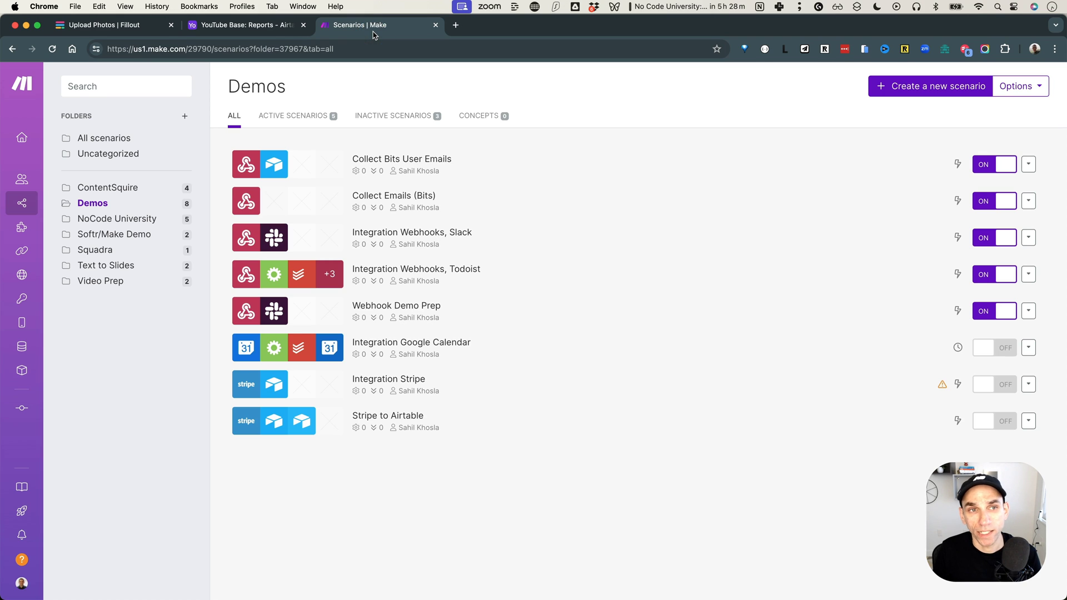
click(267, 32)
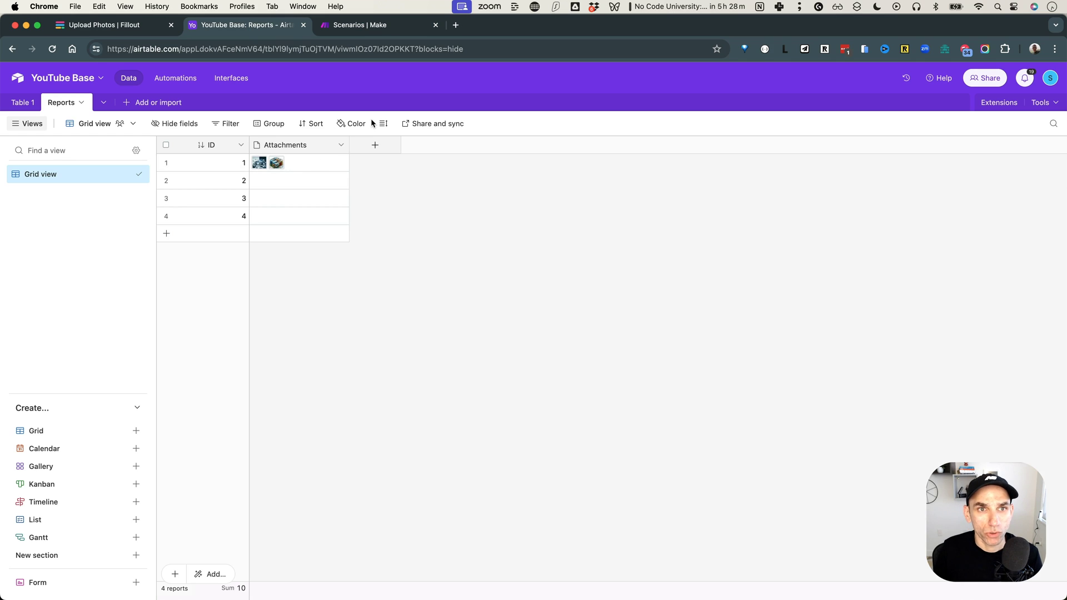
Step: Switch to Make and create a new scenario in Demos with the Fillout Forms Watch New Responses trigger
click(377, 25)
click(869, 88)
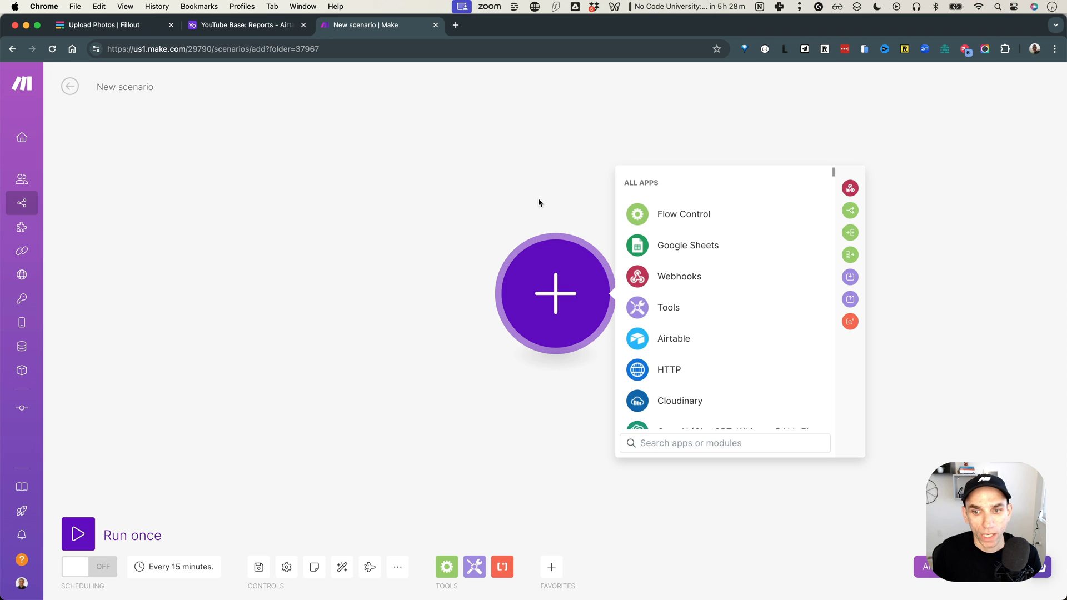
text(fillout)
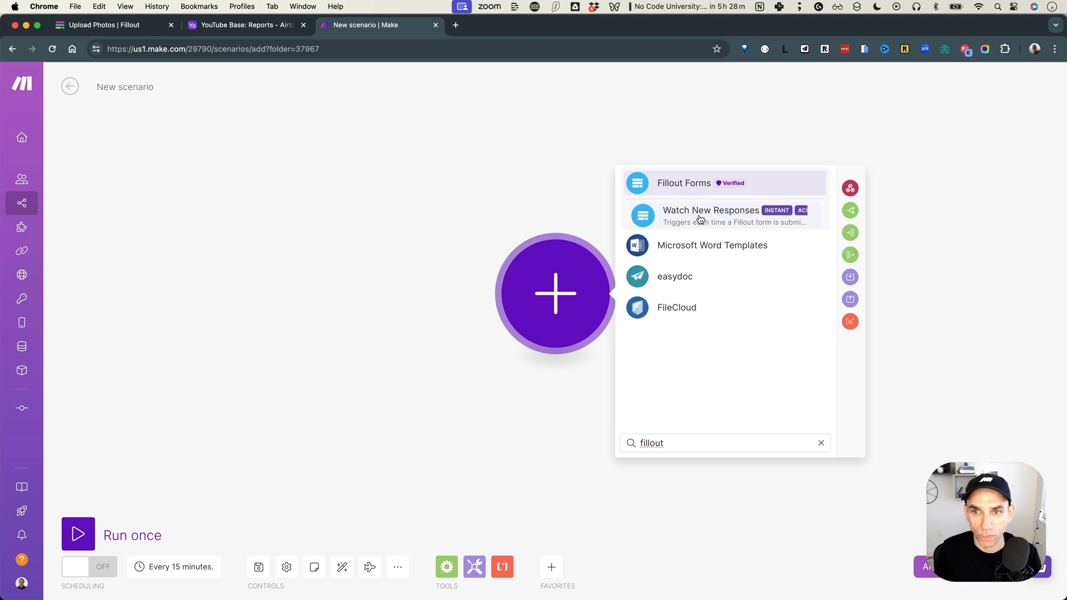
click(691, 187)
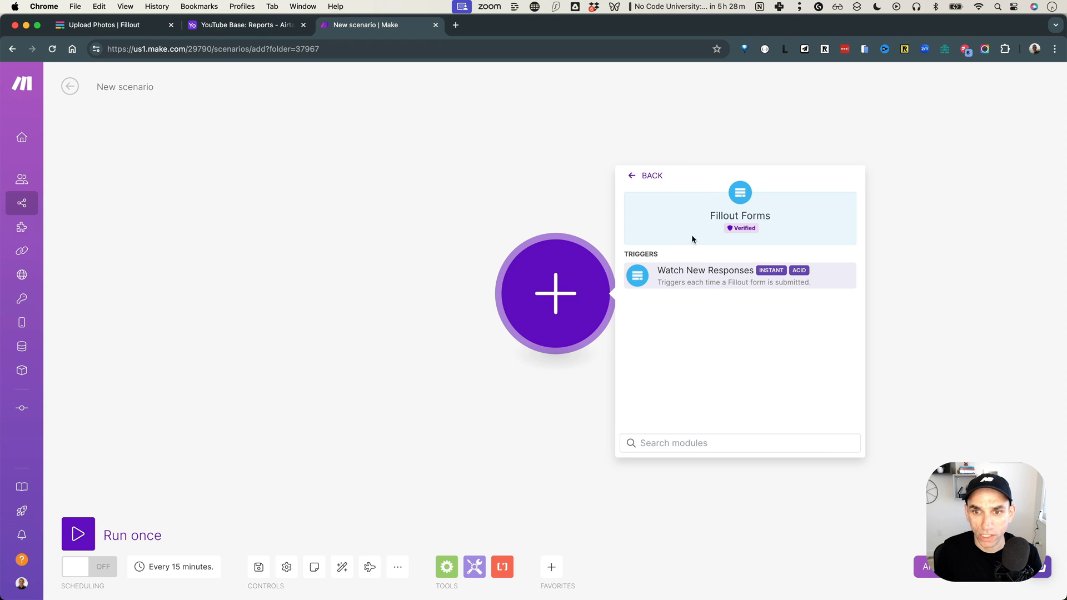
click(706, 284)
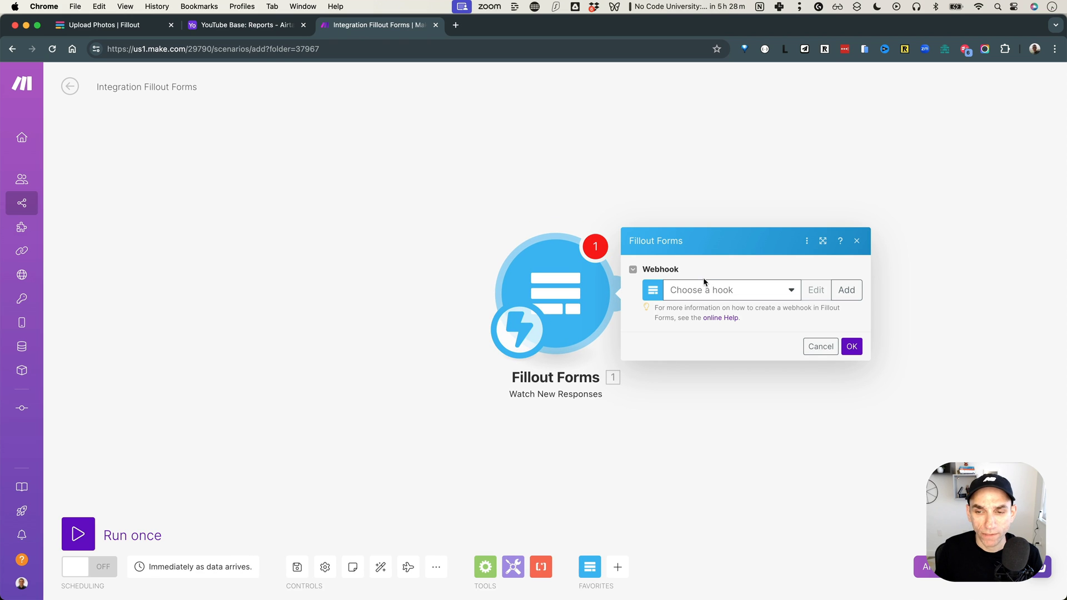
Step: Add a new webhook to the Fillout Forms trigger and name it photo-upload-hook
click(846, 289)
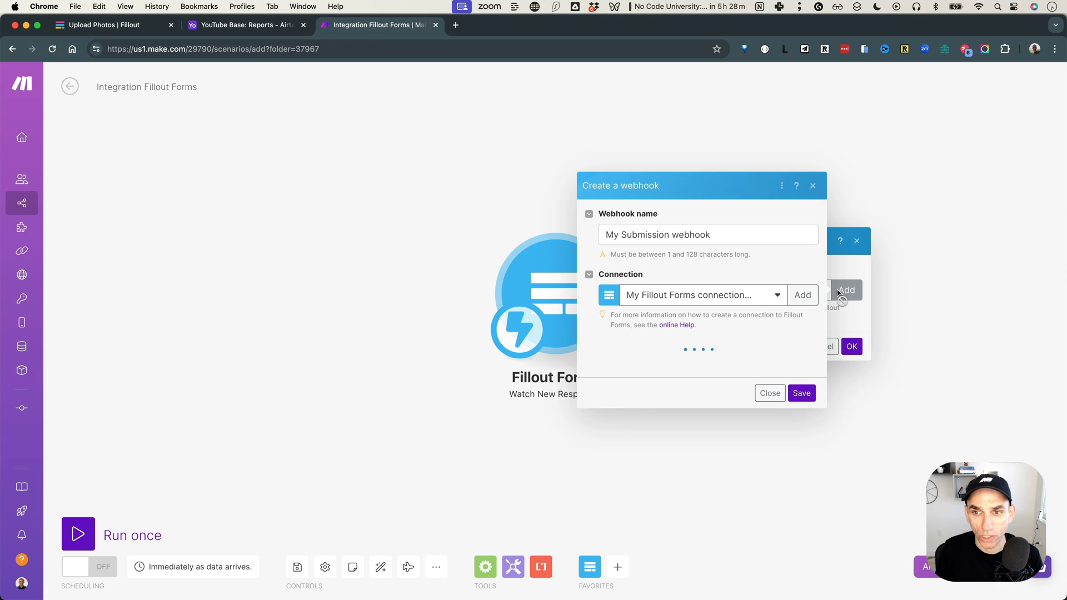
triple_click(673, 233)
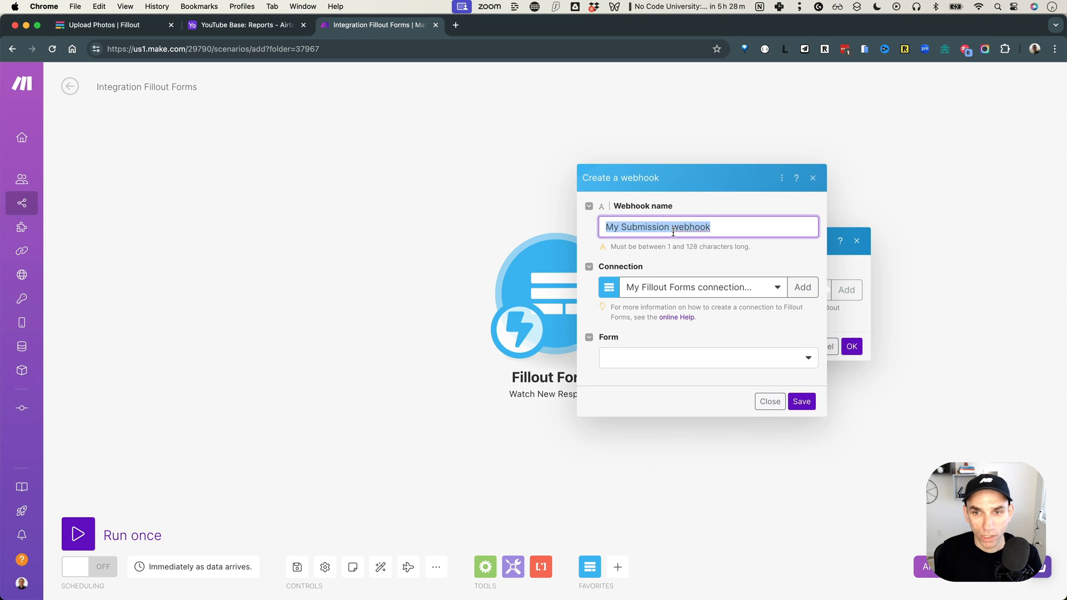
text(photo-upload-hook)
Step: Set the webhook's form to Upload Photos, save the webhook and confirm the trigger settings
click(655, 353)
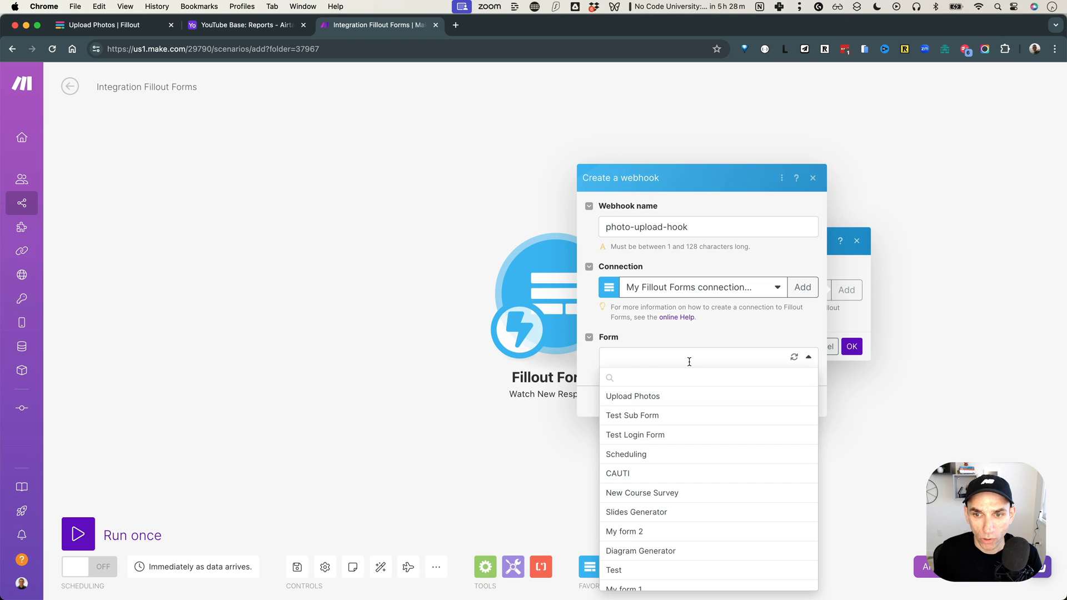
click(464, 226)
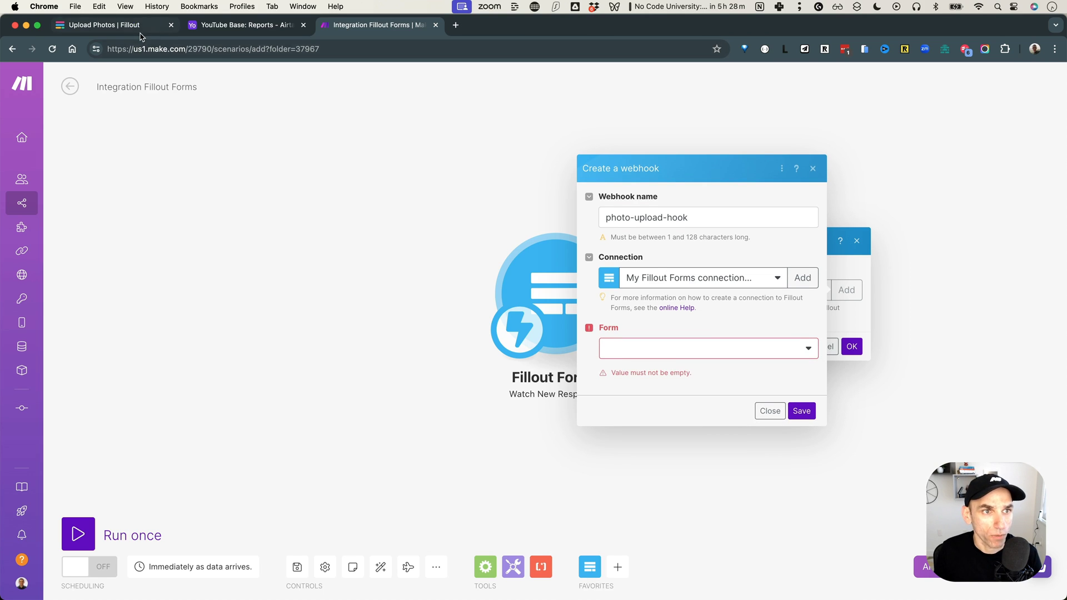
click(139, 26)
click(363, 26)
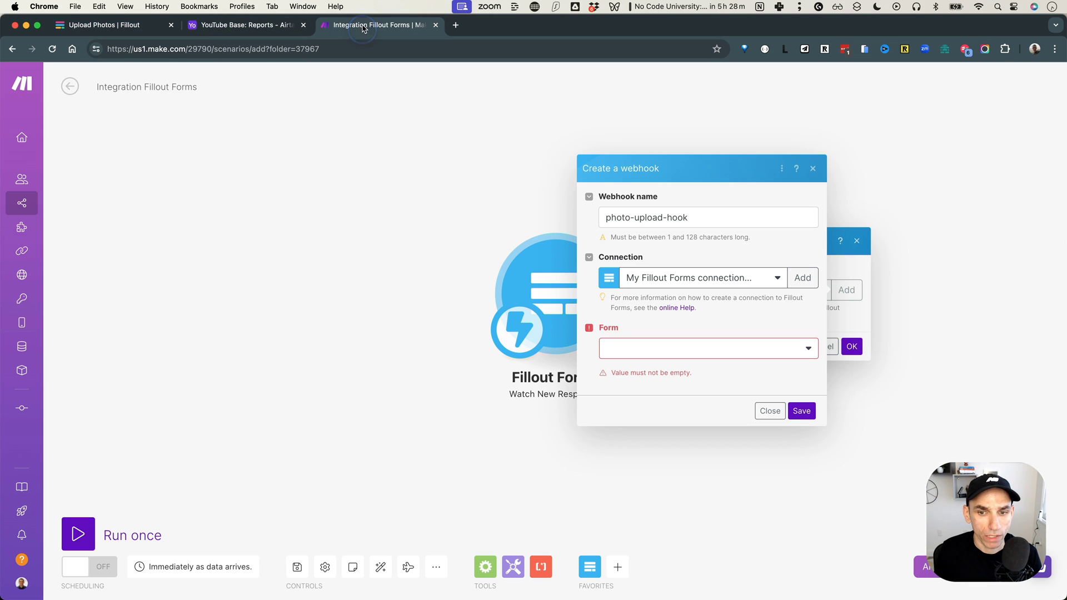
click(660, 356)
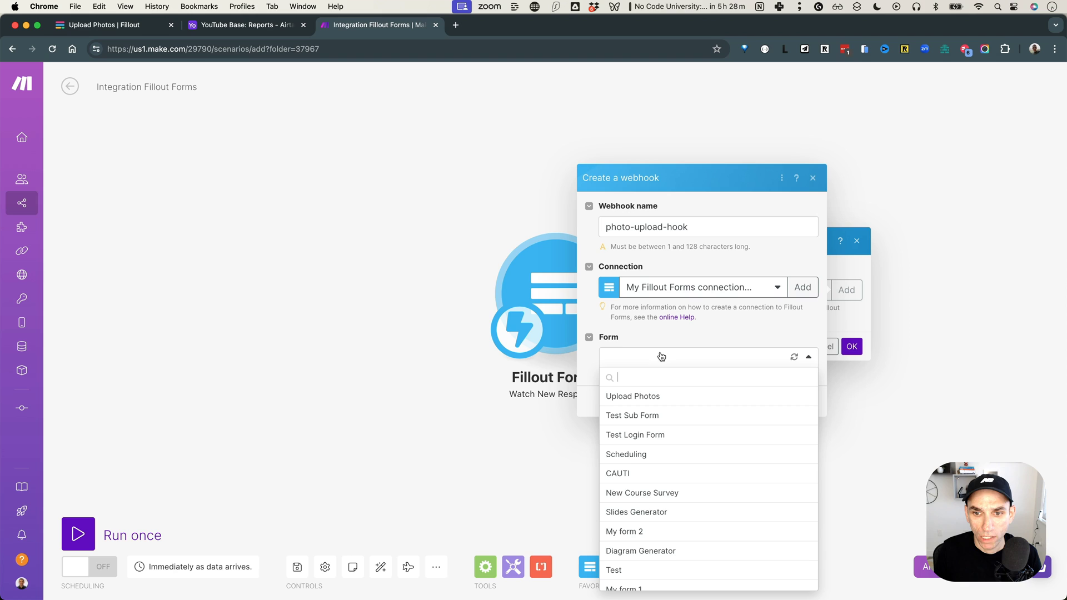
click(654, 397)
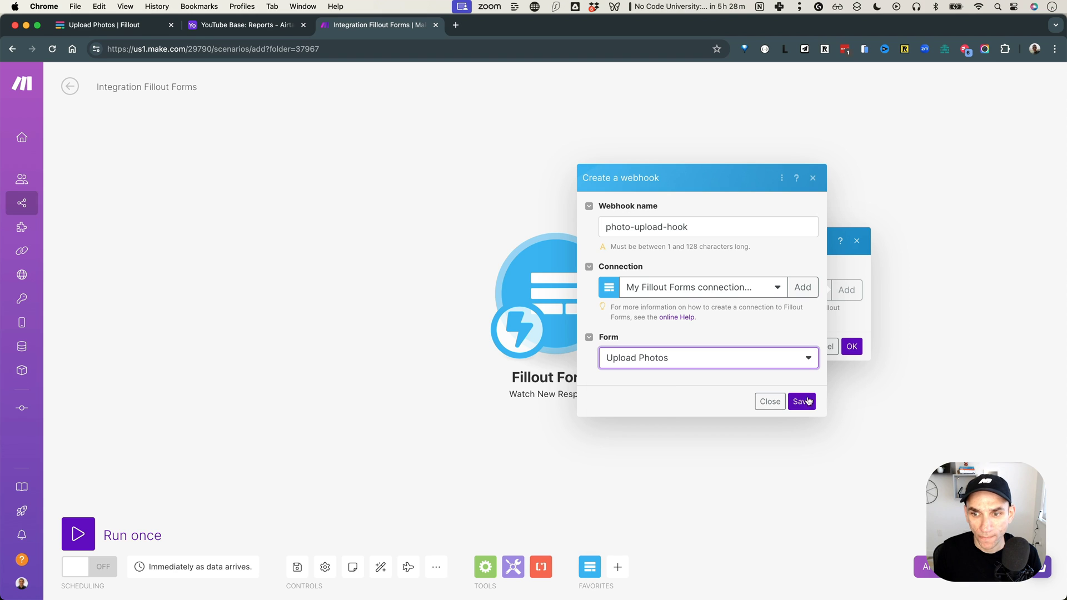
click(801, 401)
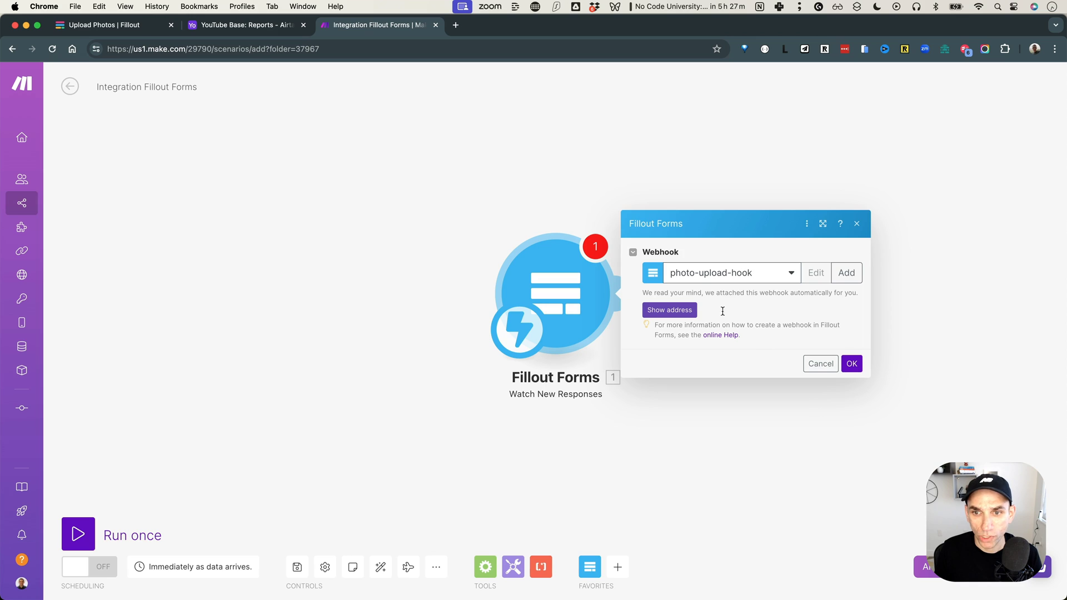
drag(656, 293, 766, 293)
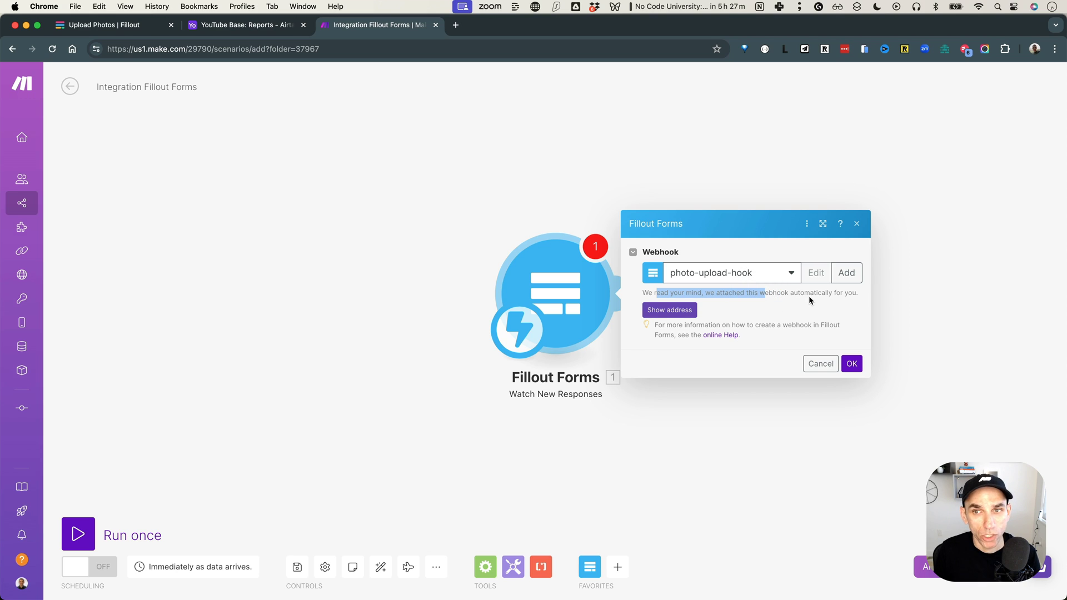
click(849, 365)
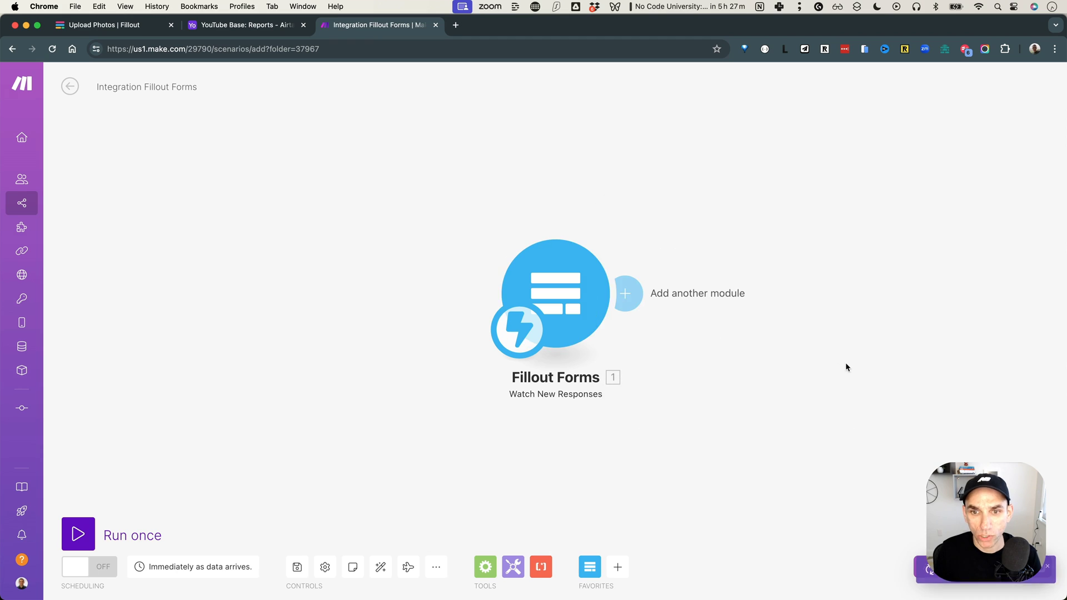
click(132, 30)
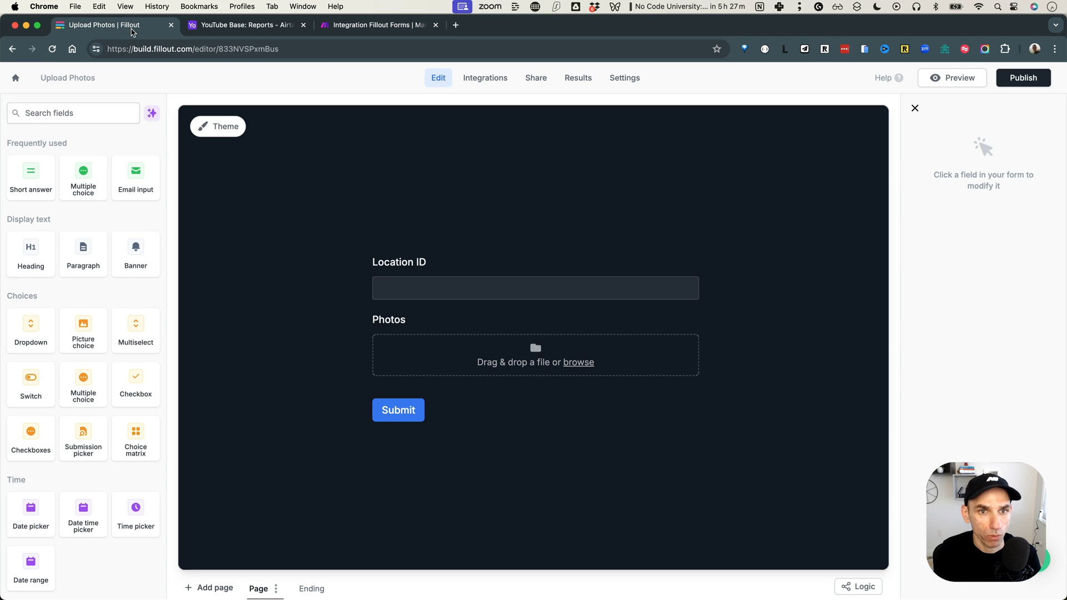
click(359, 30)
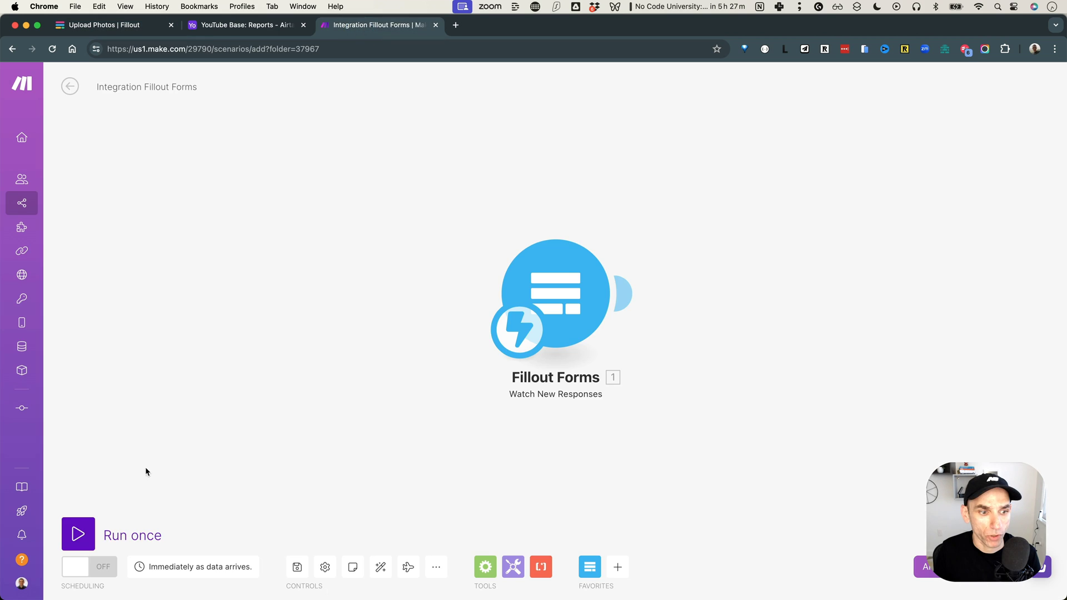
Step: Start a single run of the Make scenario, and publish the Upload Photos form in Fillout
click(76, 535)
click(122, 26)
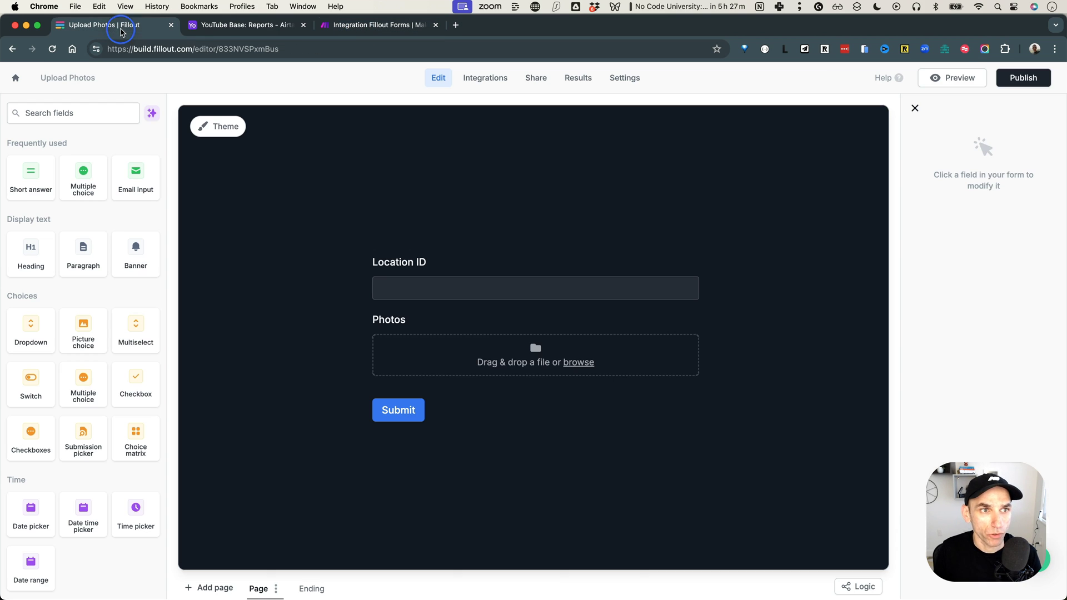
click(1001, 80)
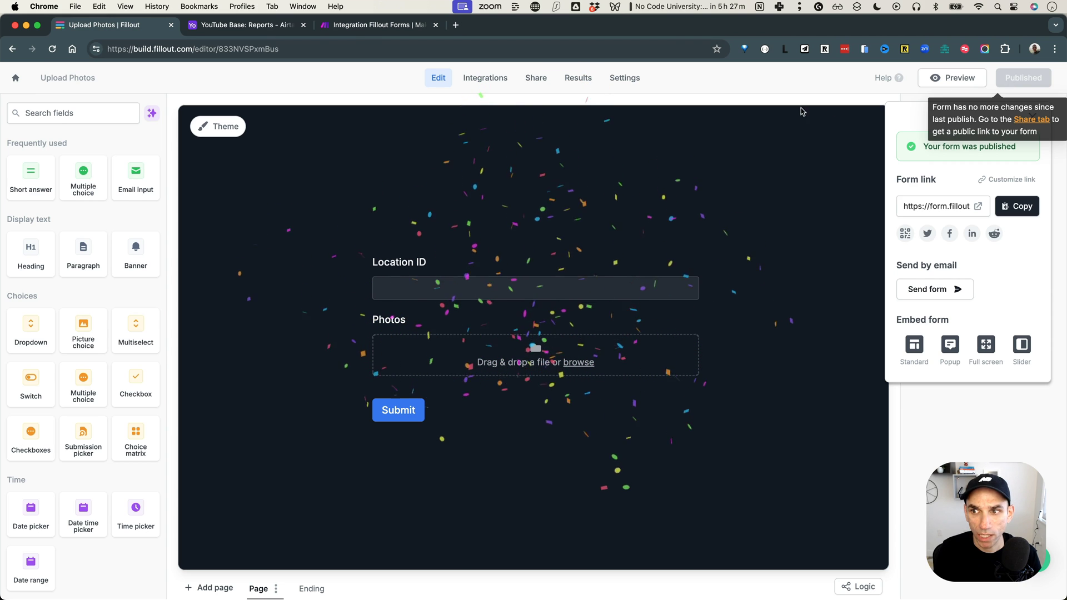
Step: Open the published form's link and submit a response with Location ID 4 and automate-invocing.webp from Downloads as the photo
click(978, 208)
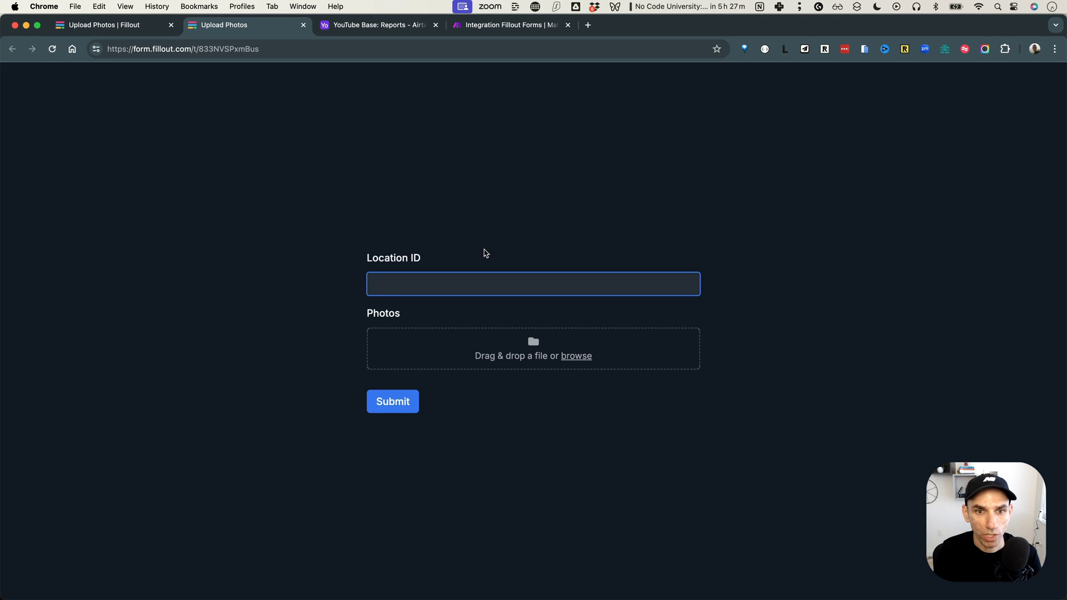
click(578, 362)
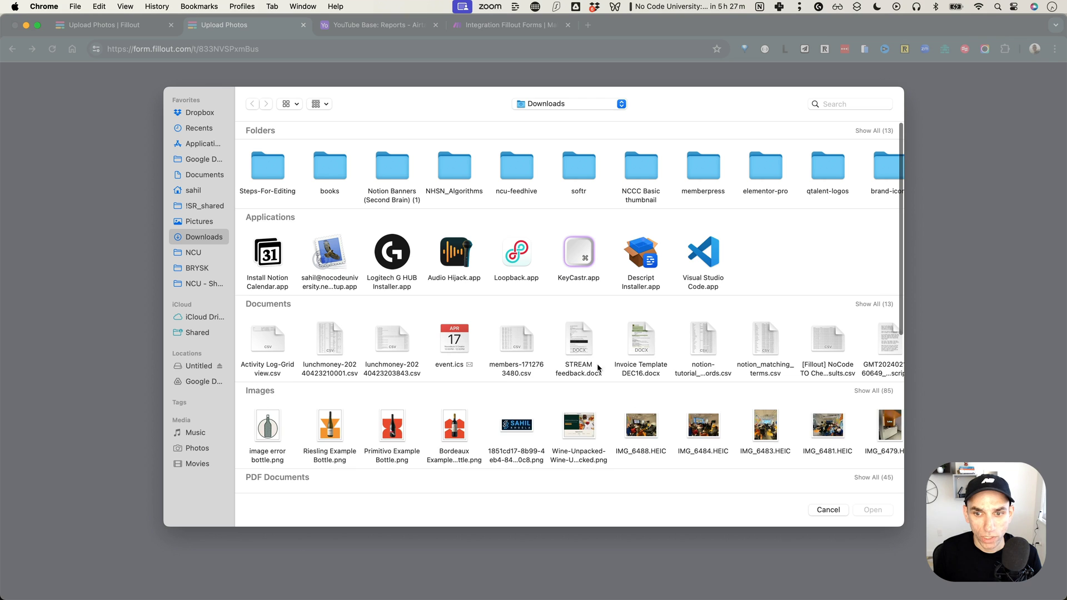
scroll(704, 427, right, 10)
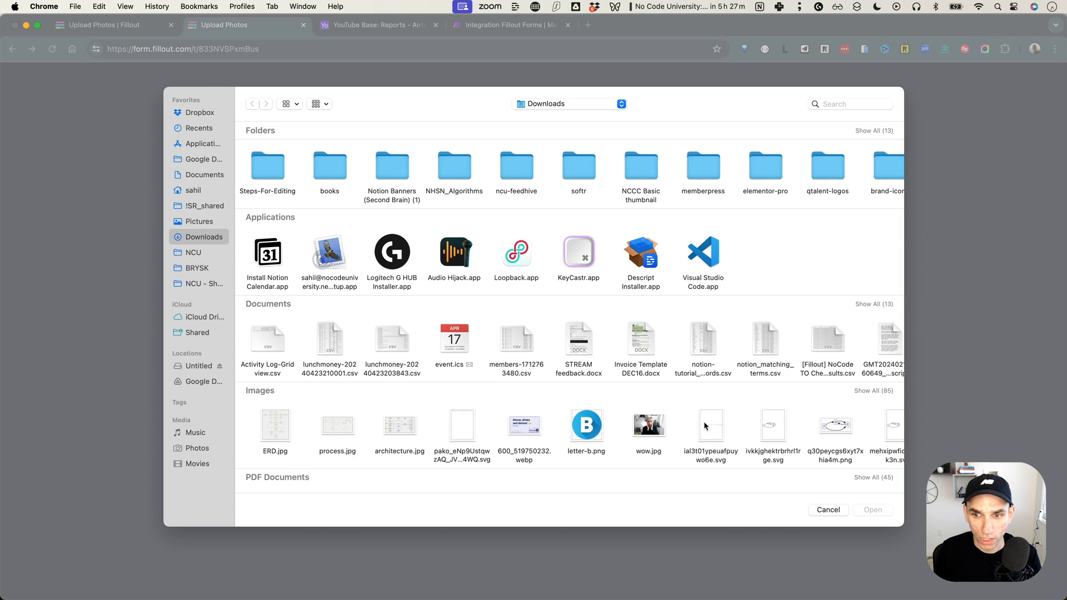
scroll(704, 430, right, 10)
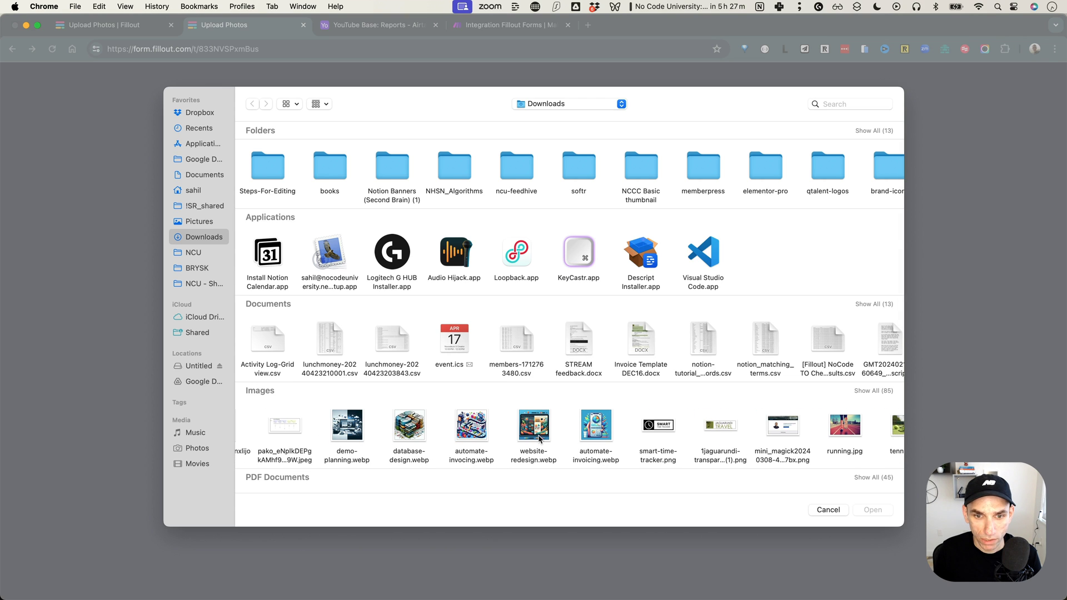
double_click(482, 429)
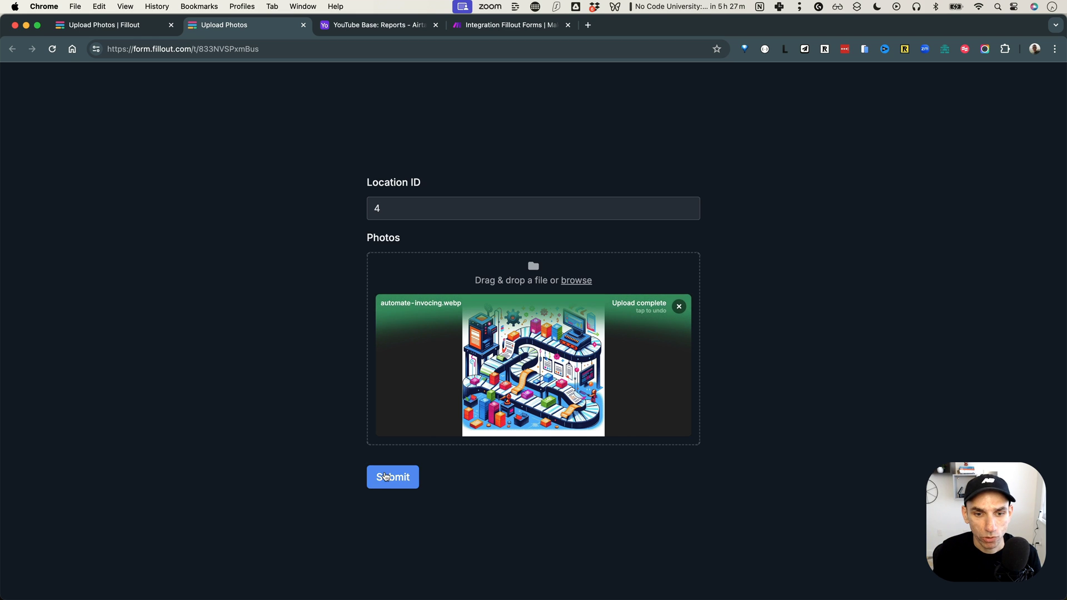
click(392, 476)
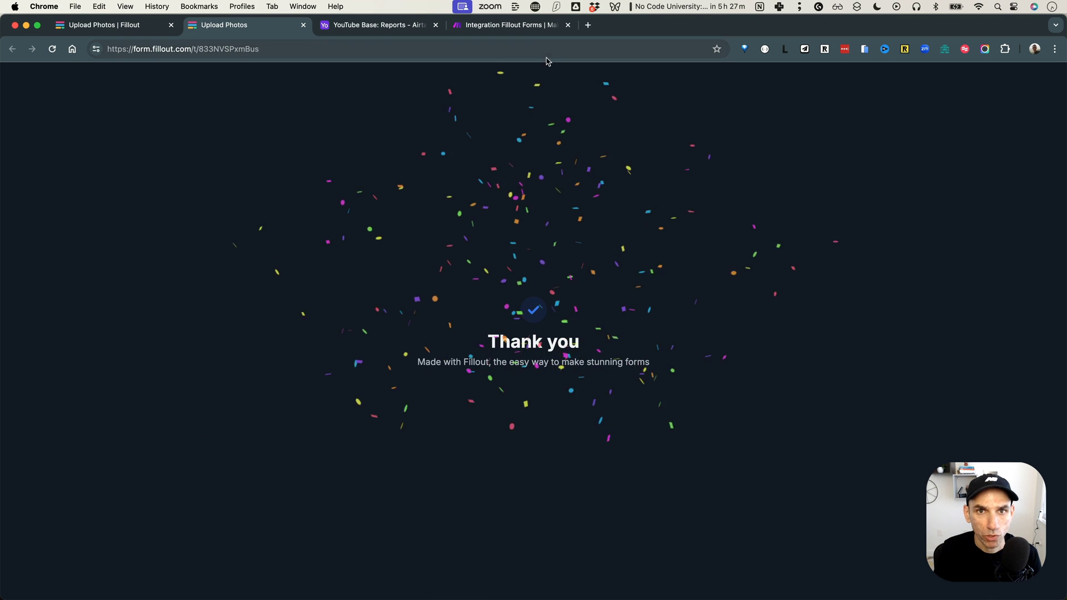
Step: Switch to Make and examine the Fillout Forms run output, including its Answers, Photos, URL Parameters and Calculations collections
click(541, 26)
click(634, 237)
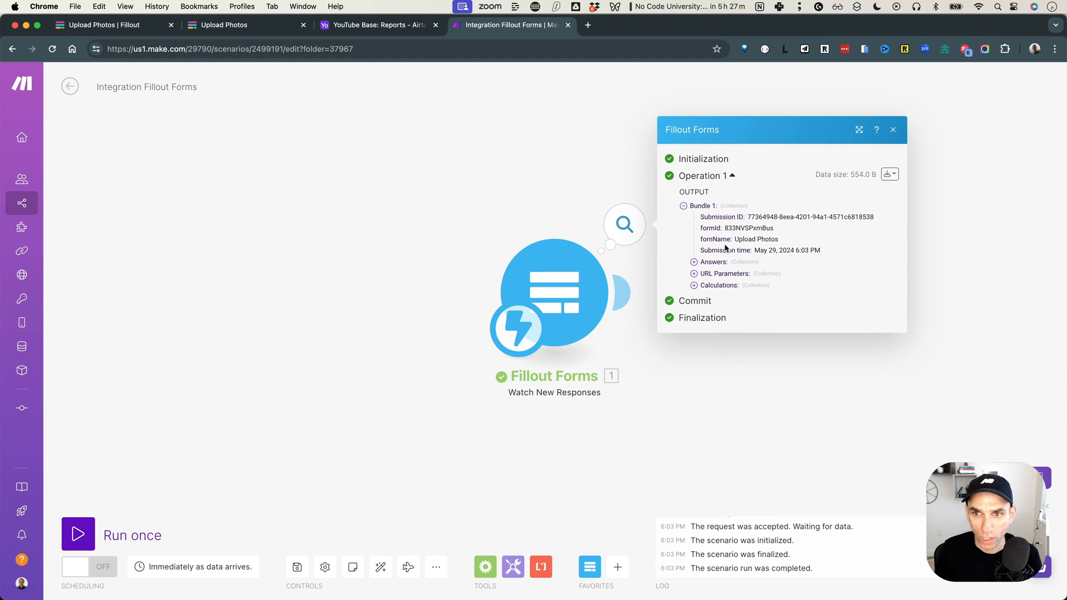
click(699, 262)
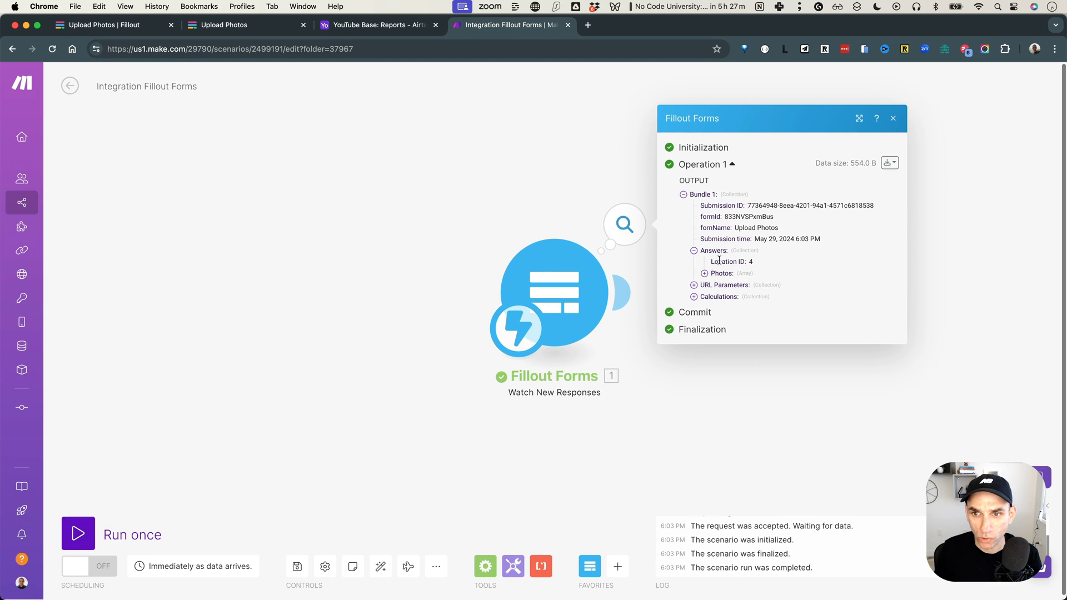
drag(770, 261, 718, 262)
click(704, 273)
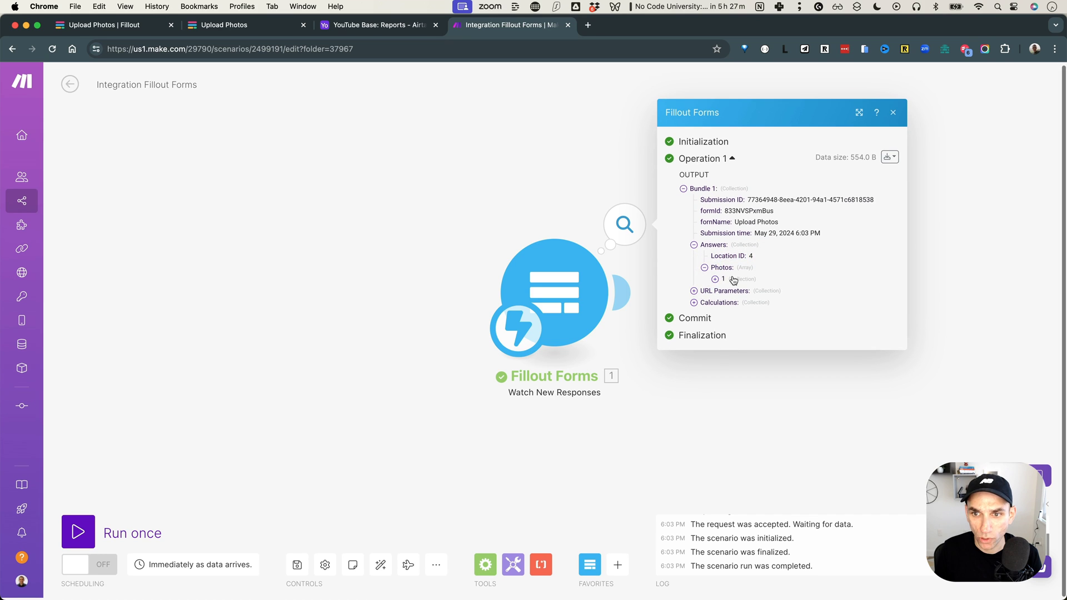
click(725, 284)
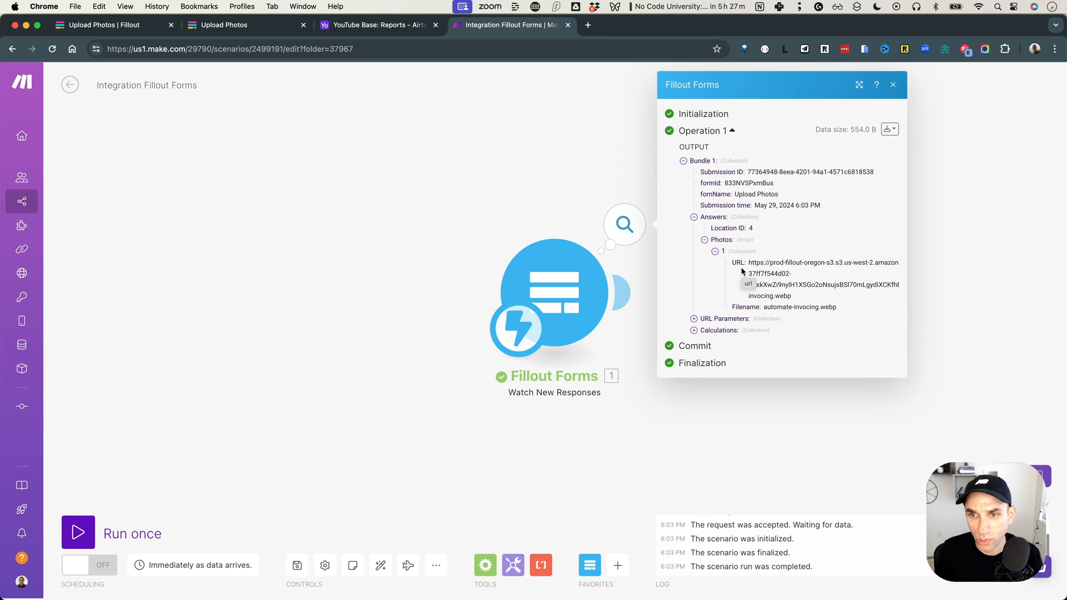
click(694, 321)
click(694, 339)
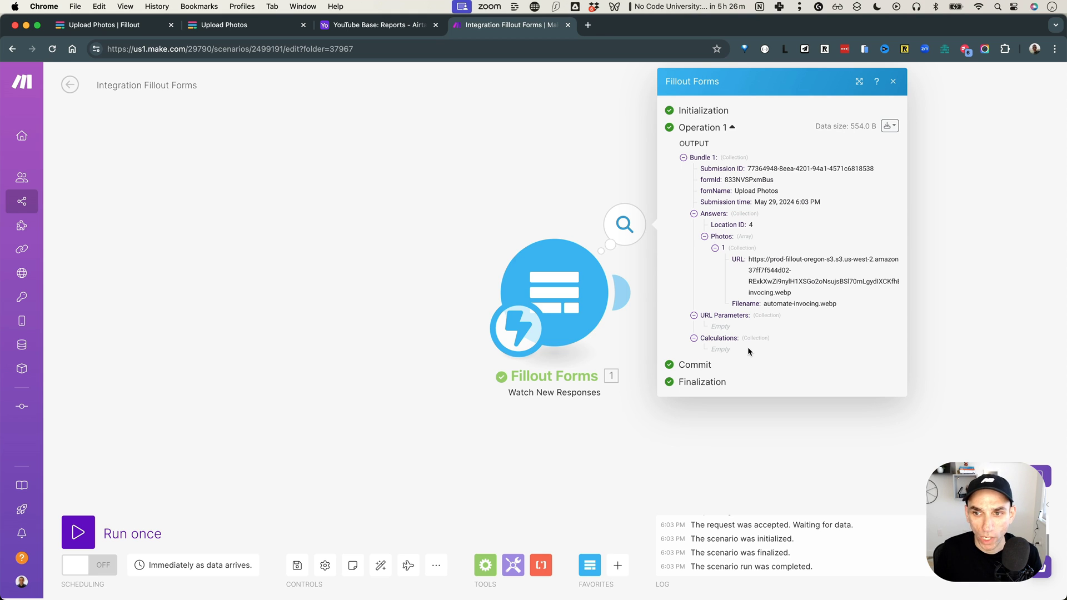
click(548, 173)
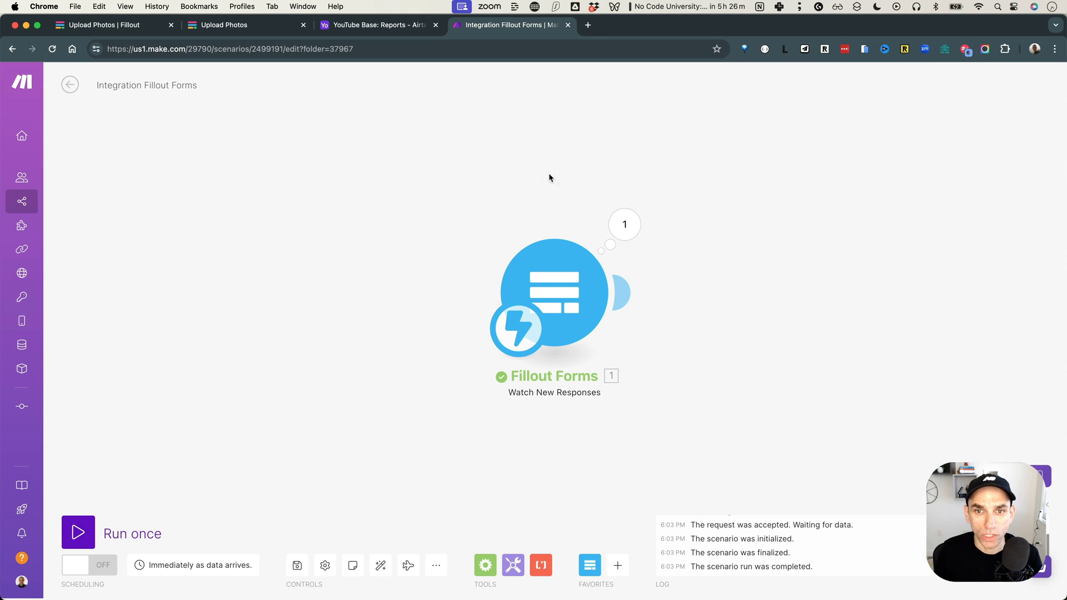
click(622, 292)
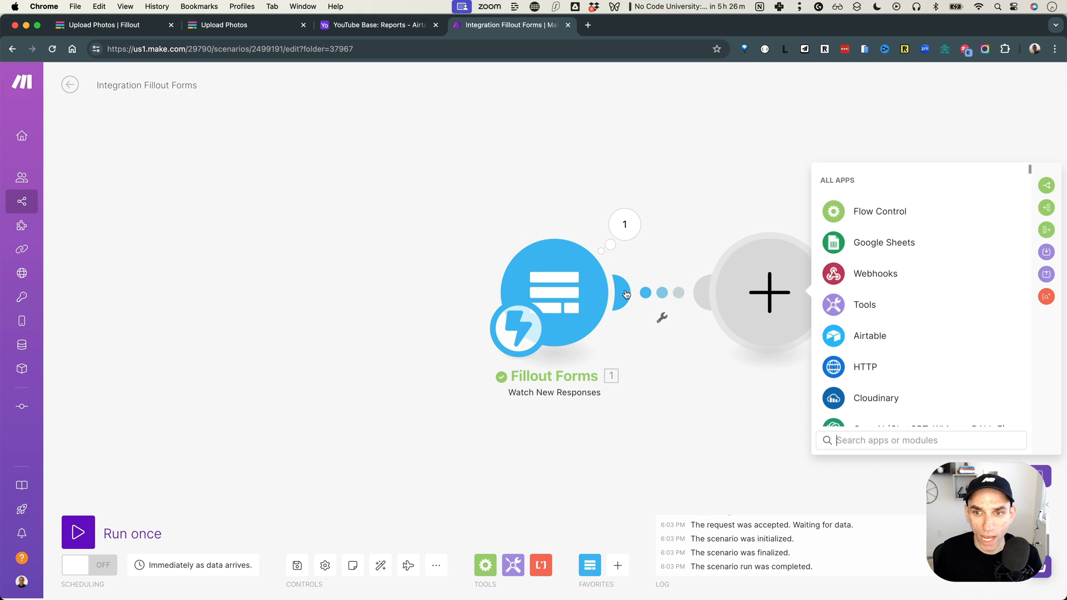
text(air)
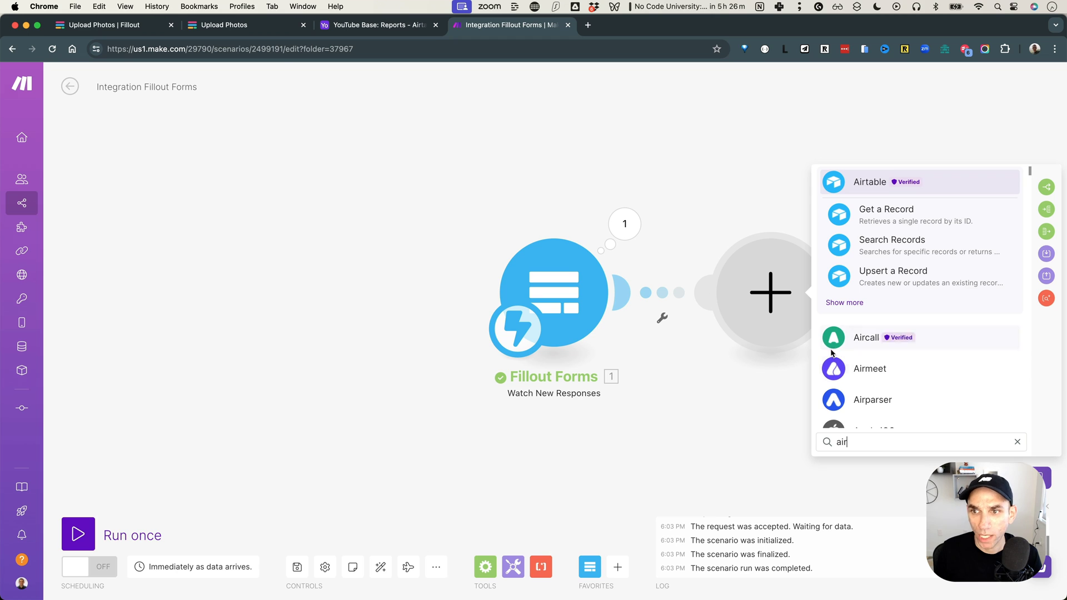
mouse_move(31, 329)
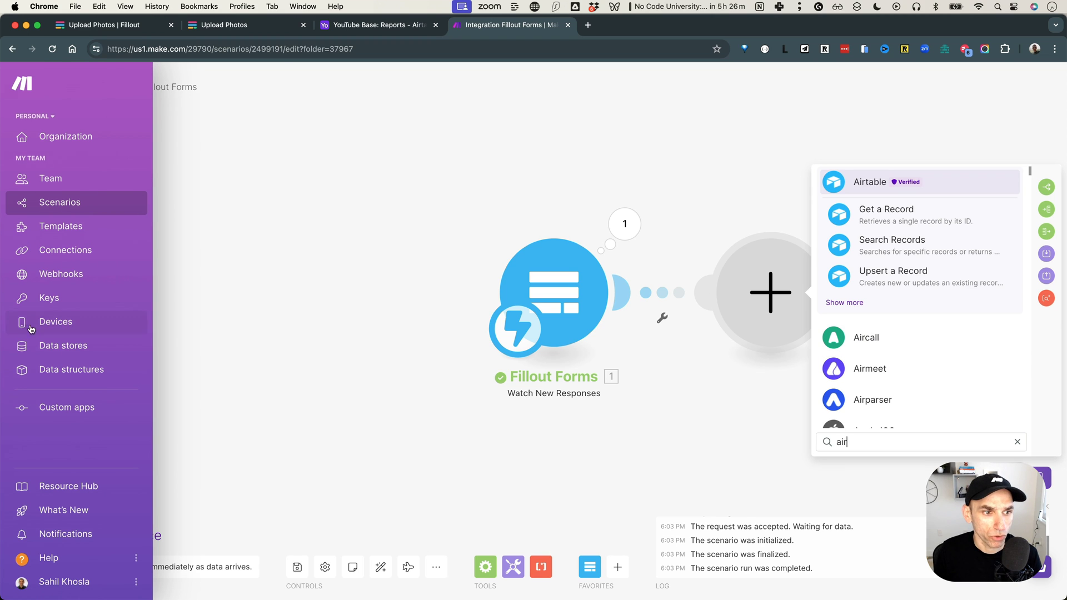
click(79, 254)
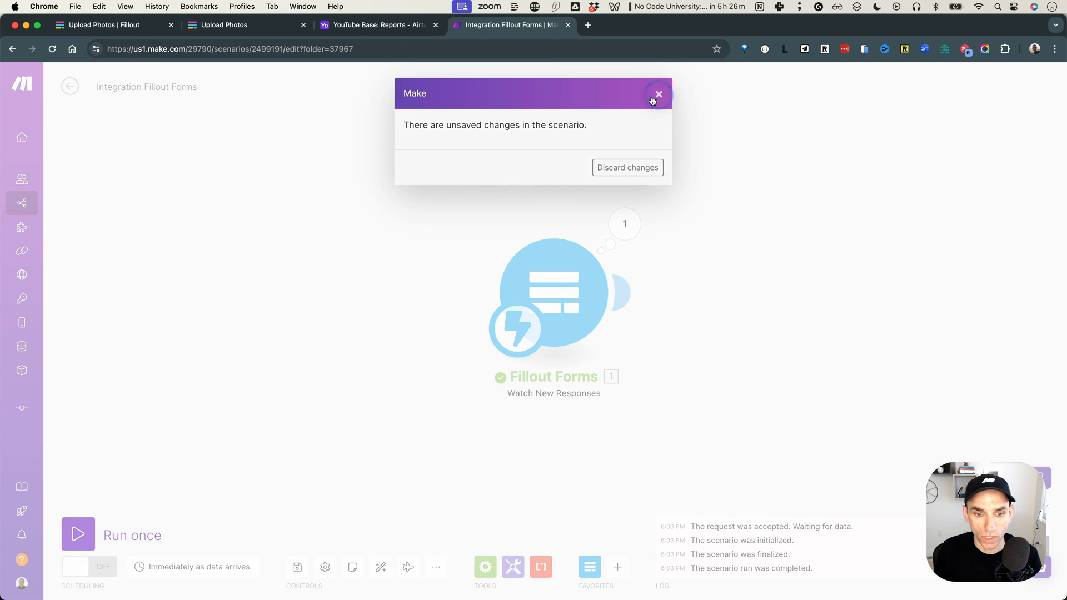
click(658, 94)
Step: Save the scenario and rename it Airtable Attachments Demo
click(297, 567)
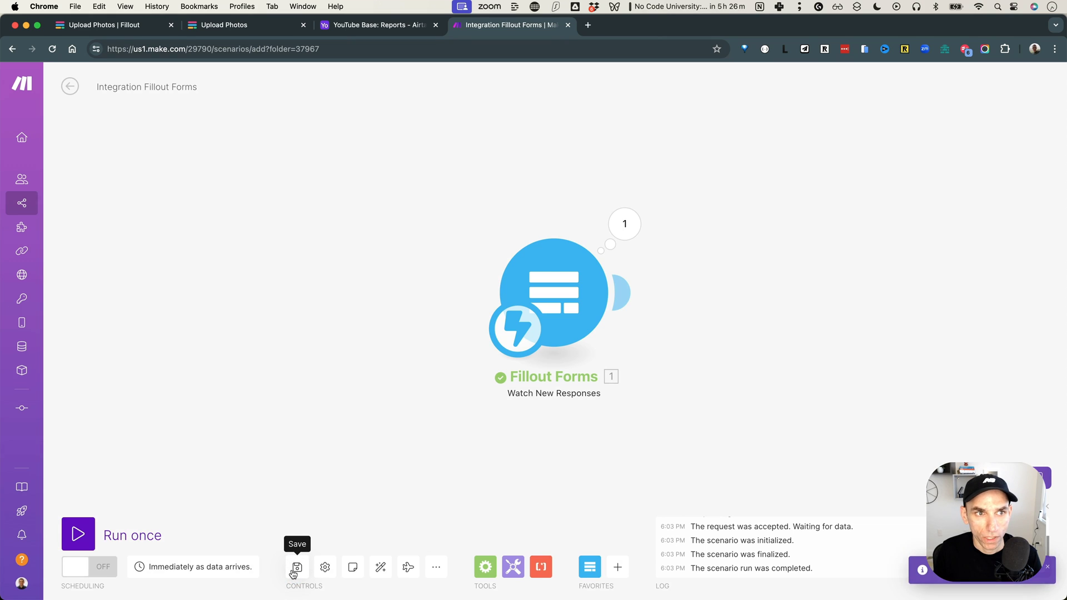
click(168, 87)
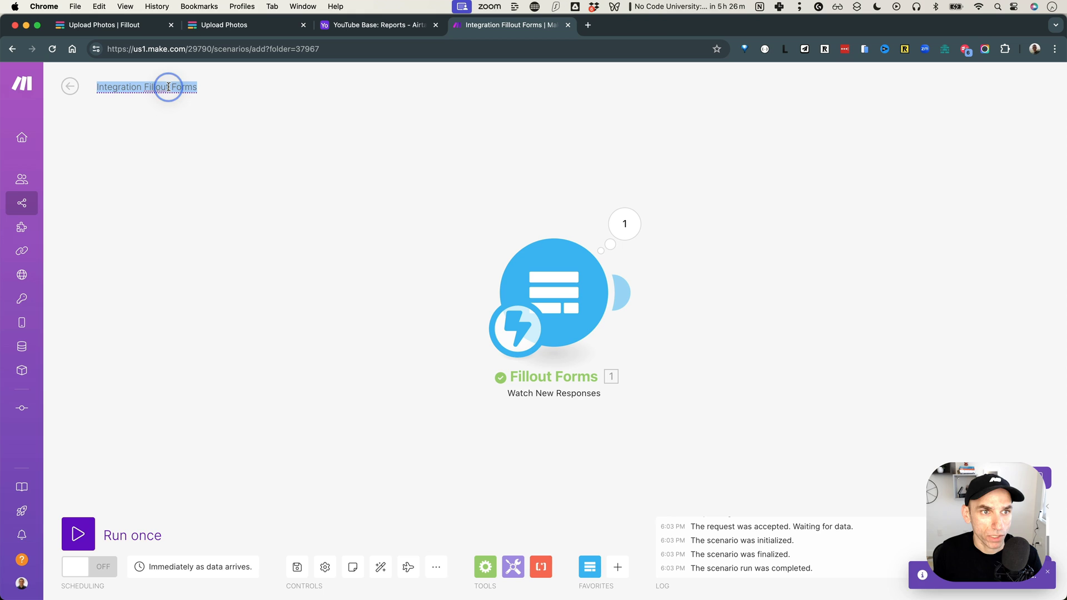
text(Airtable Attachments Demo)
key(Return)
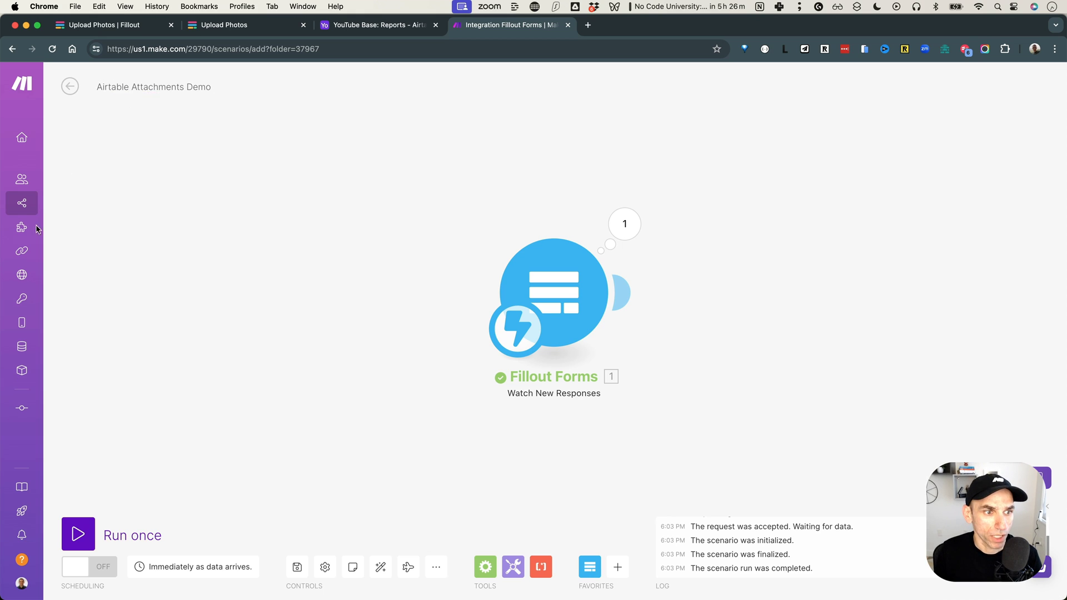
Step: Go to the team's Connections, saving the scenario changes, and verify the Airtable connection listed just above Airtable (Softr/Make)
click(42, 248)
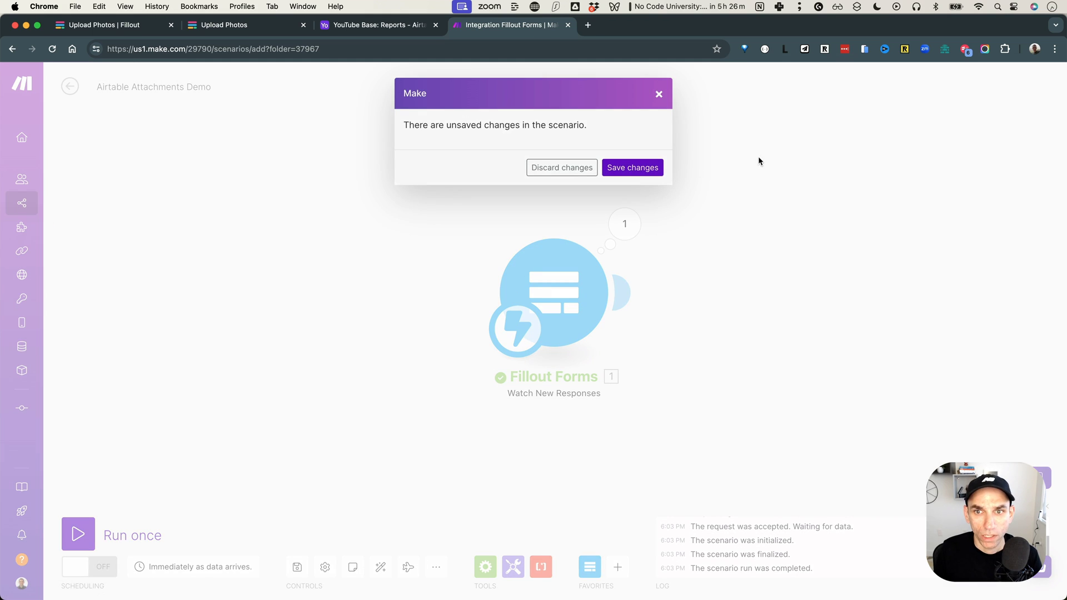
click(643, 172)
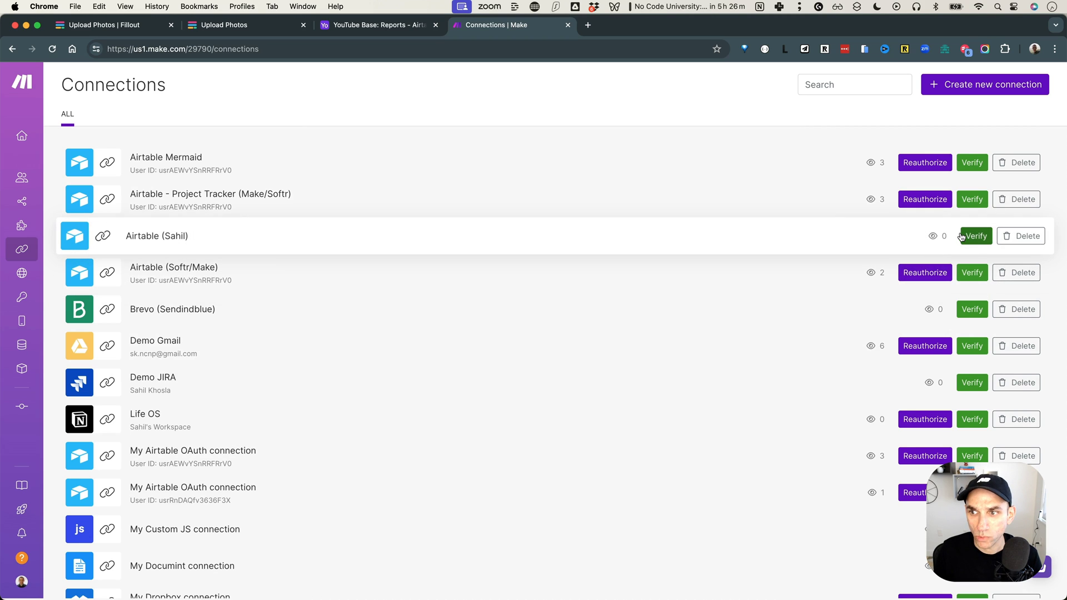
click(978, 236)
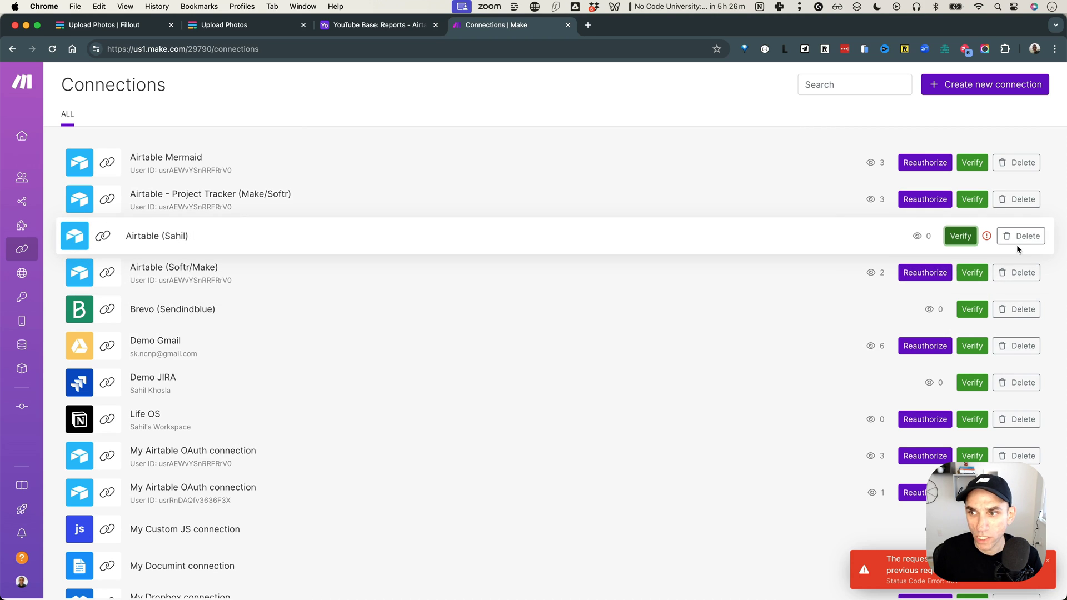
Step: Reauthorize the Airtable (Softr/Make) connection, granting access to all current and future bases in all current and future workspaces
click(919, 273)
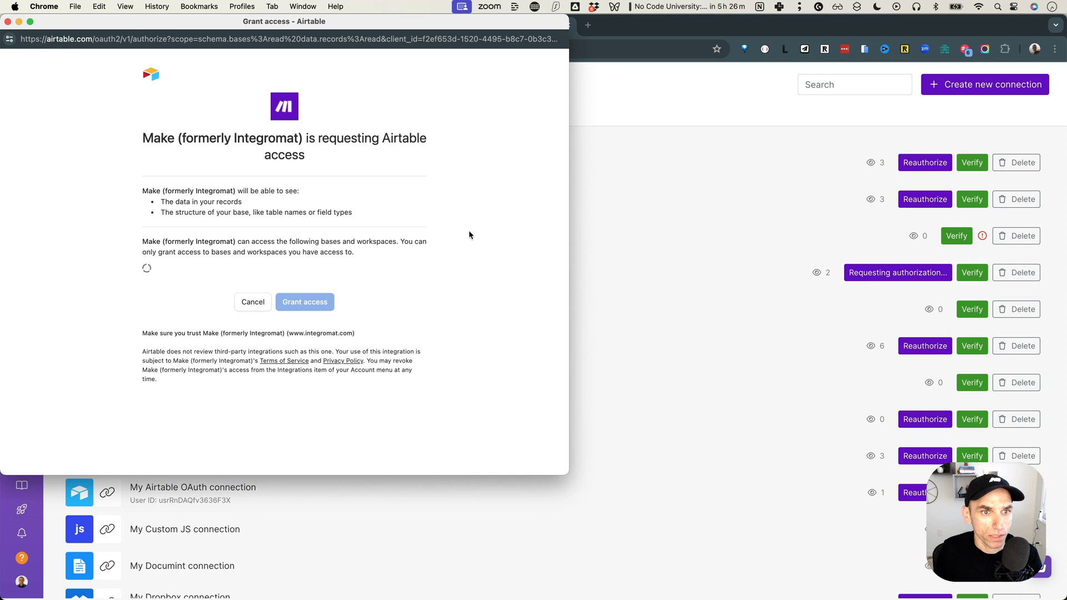
click(182, 269)
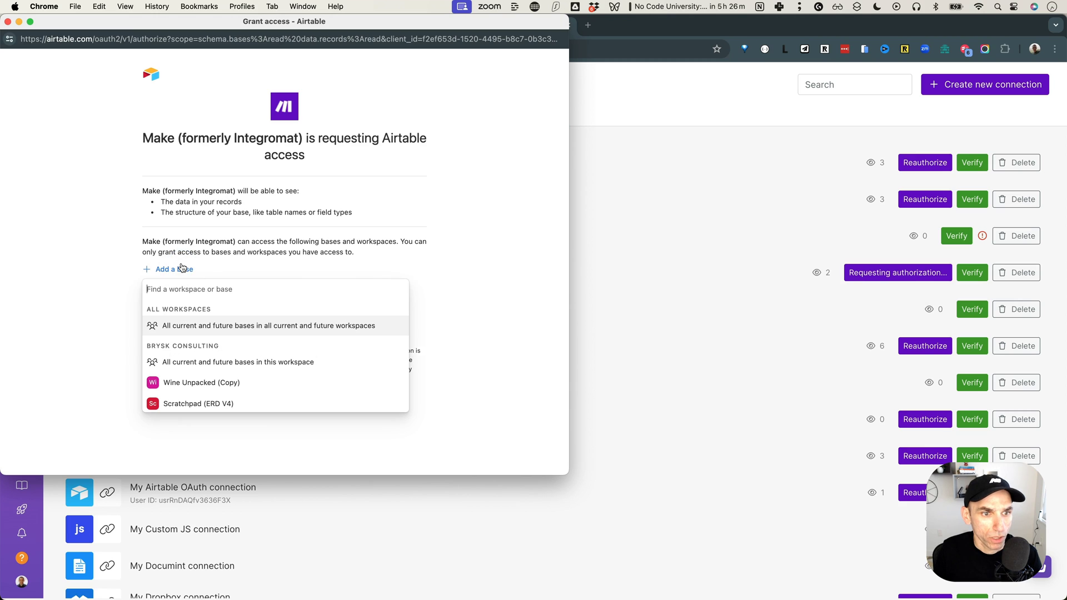
click(216, 325)
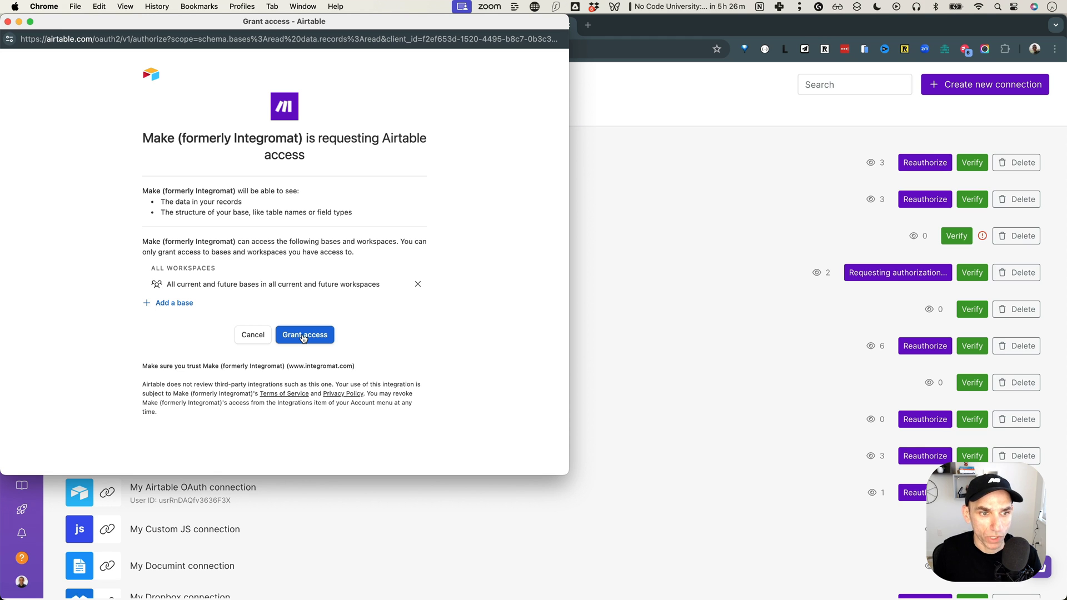
click(304, 335)
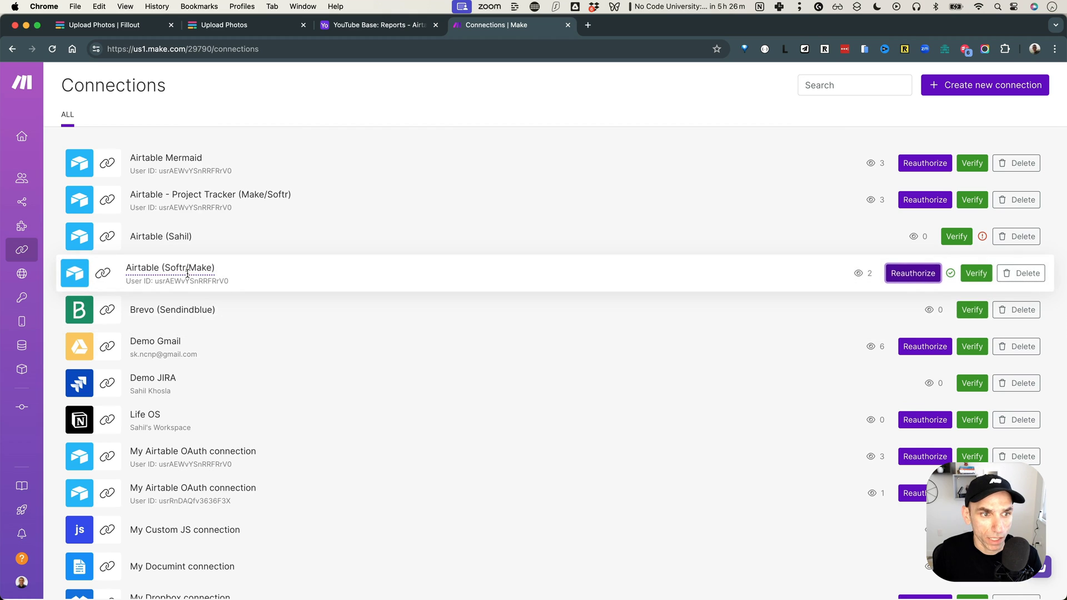
Step: Rename the reauthorized Airtable connection to Airtable (All Access)
click(170, 271)
text(All)
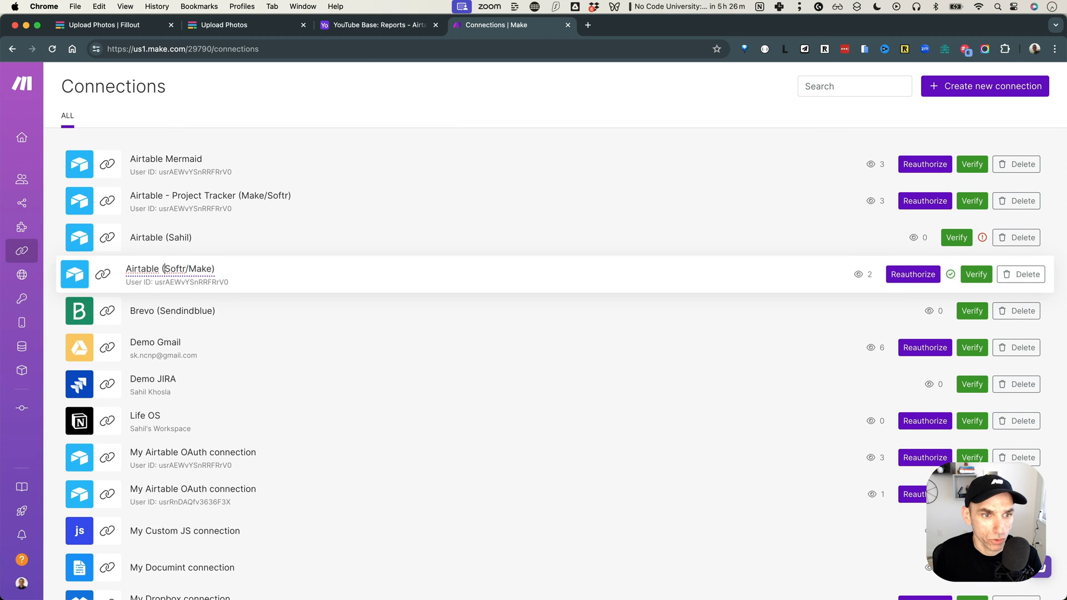
text( Access))
click(283, 135)
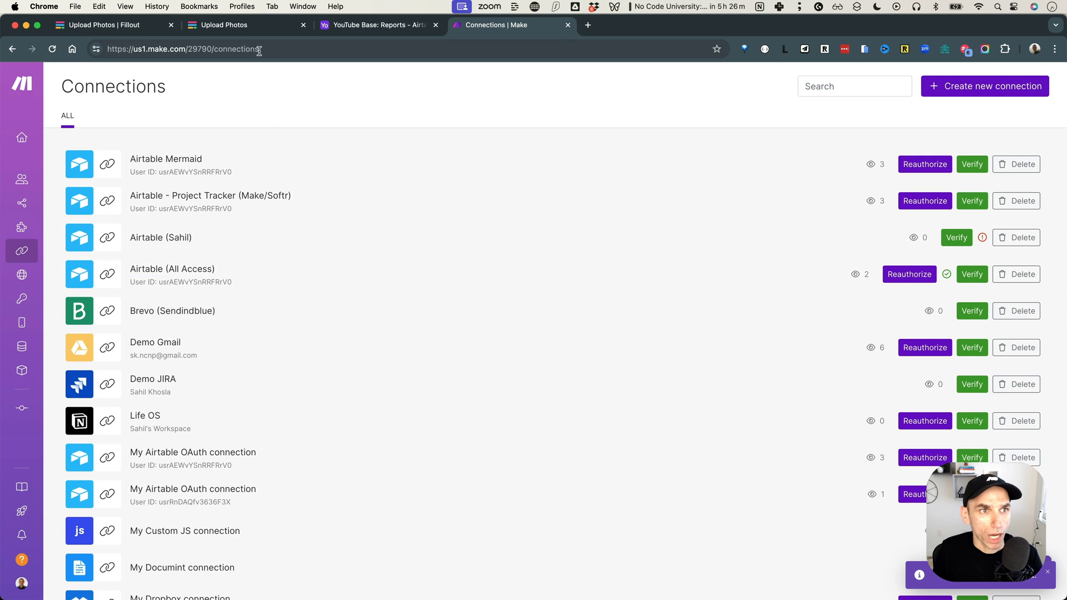
Step: Return to Make's scenarios and open Airtable Attachments Demo from the Demos folder
click(253, 25)
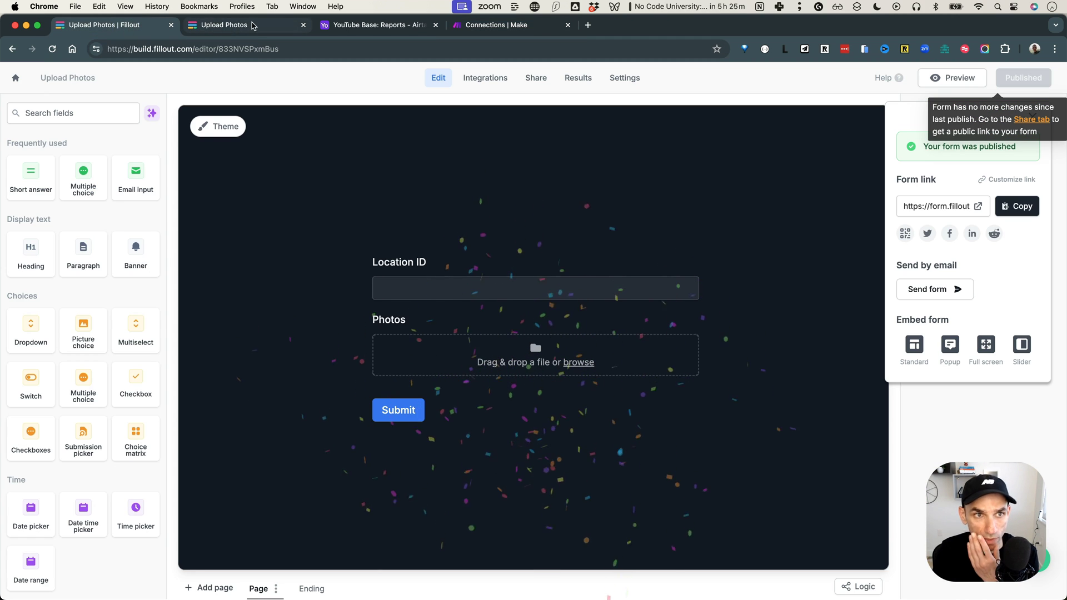
click(378, 25)
click(488, 25)
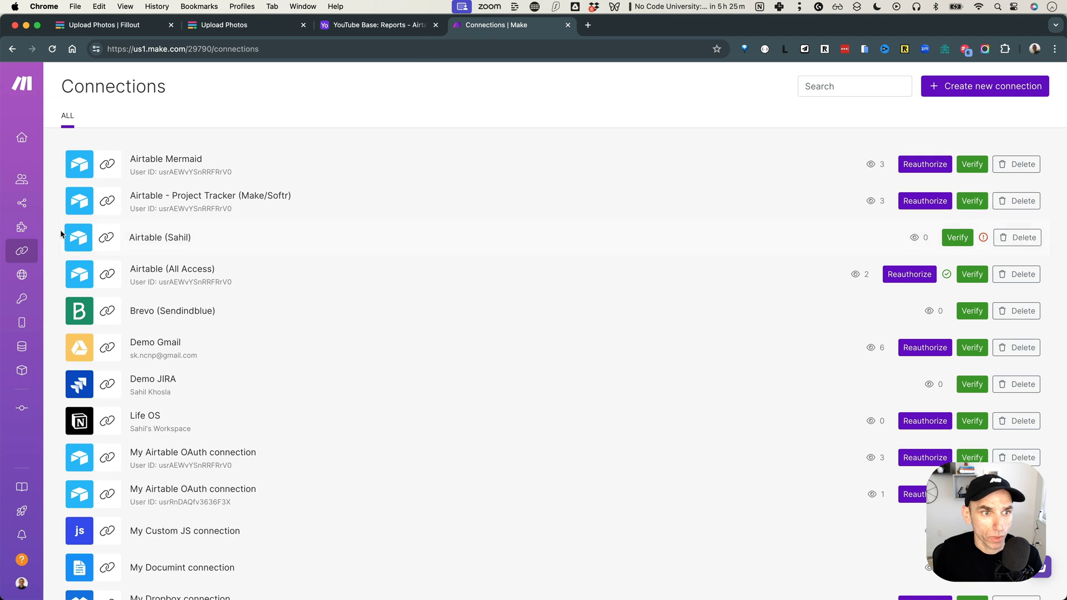
mouse_move(78, 311)
click(47, 201)
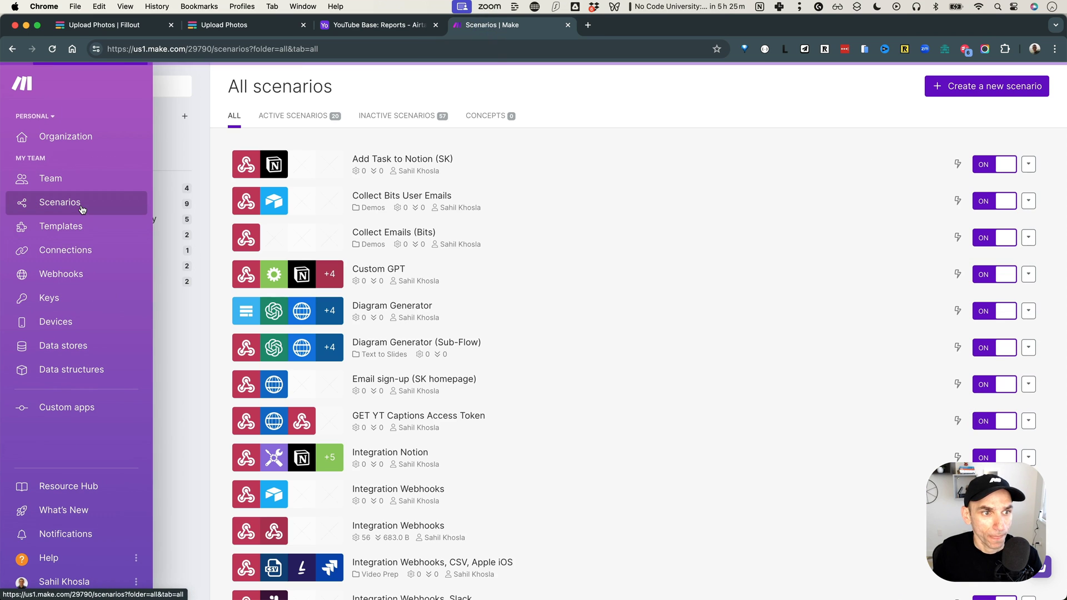
click(137, 210)
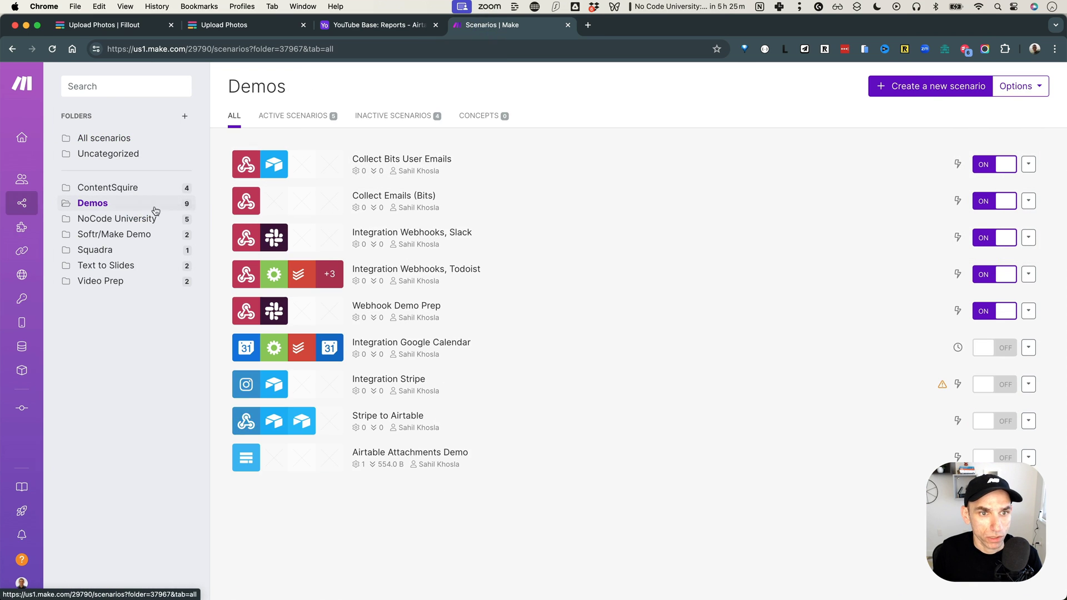
click(466, 457)
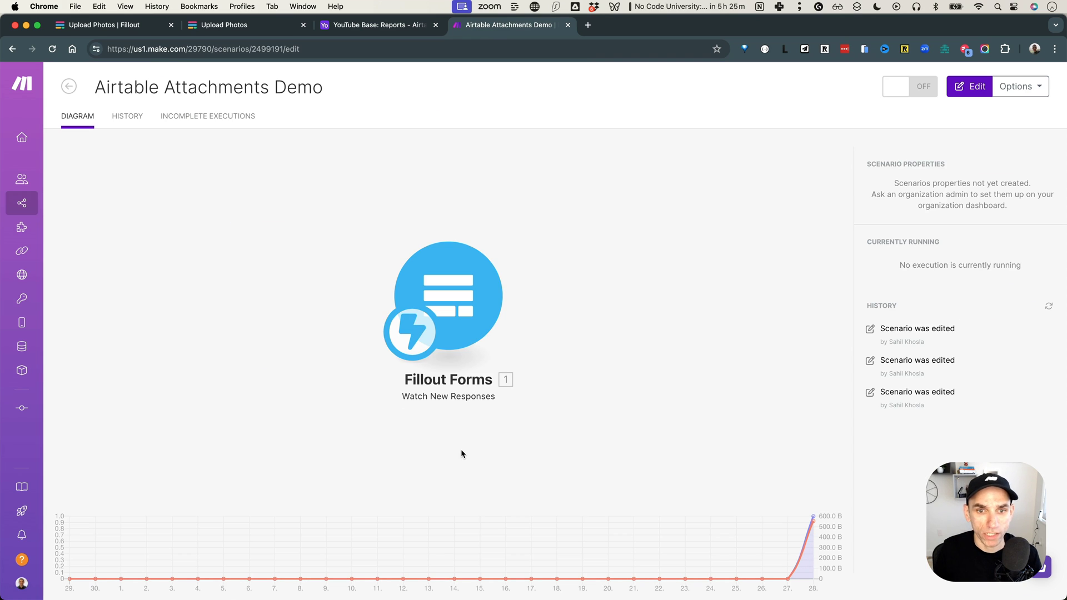
Step: Open the scenario for editing and add an Airtable Search Records module after the Fillout Forms trigger
click(505, 301)
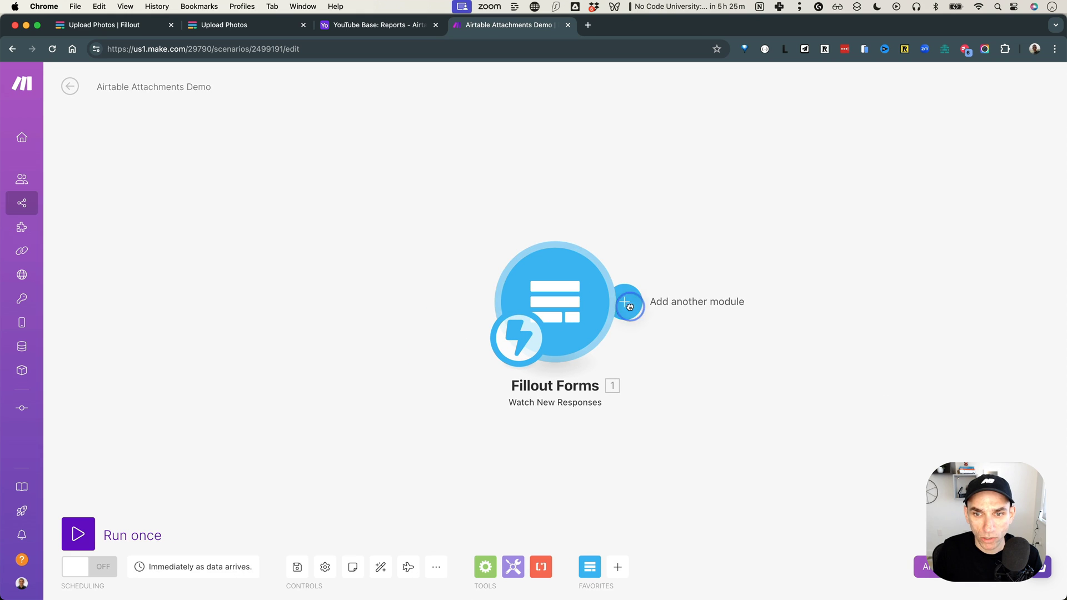
click(629, 308)
text(airtab)
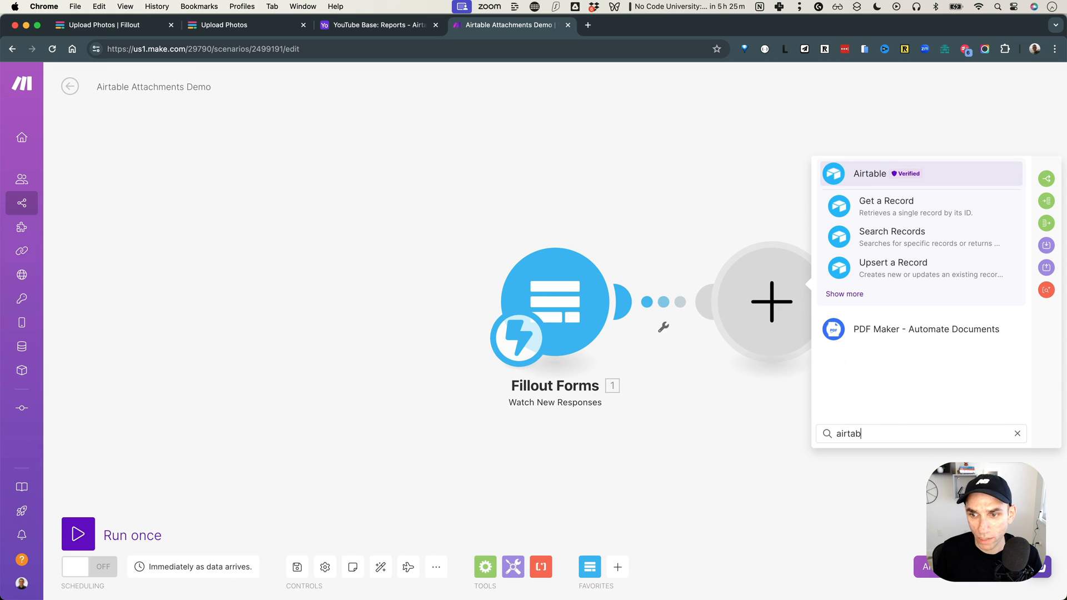
key(Down)
key(Down)
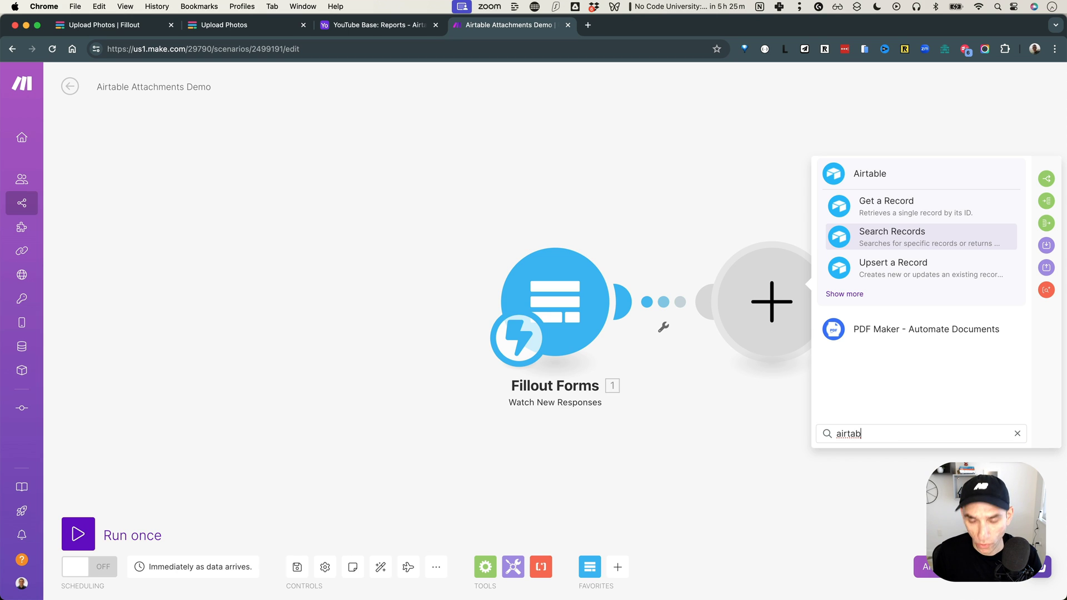
key(Return)
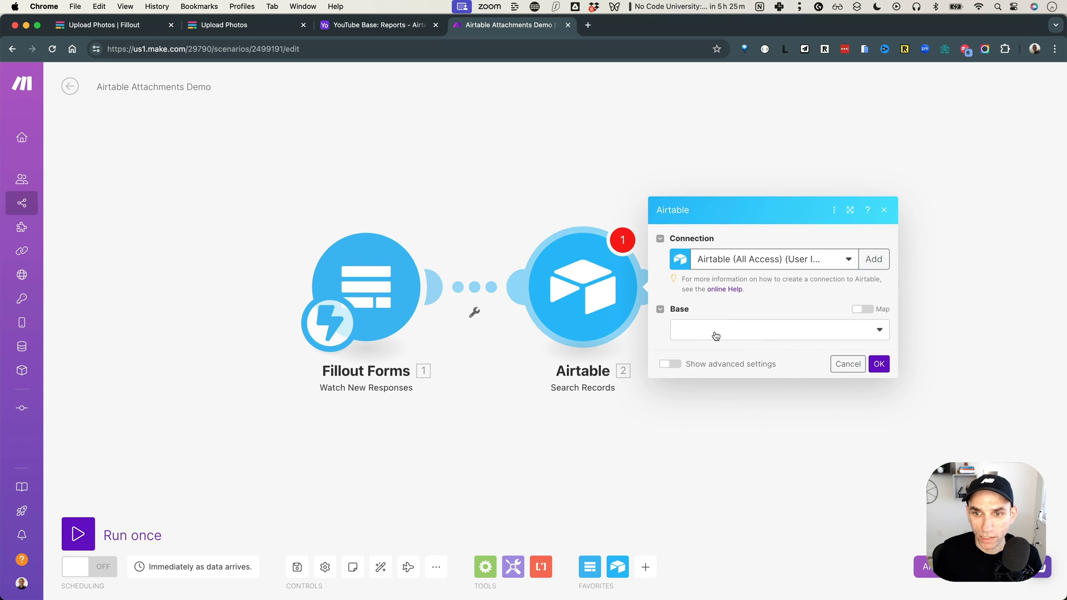
Step: Point the record search at the Reports table in YouTube Base, with ID and Attachments as output fields
click(715, 336)
text(yout)
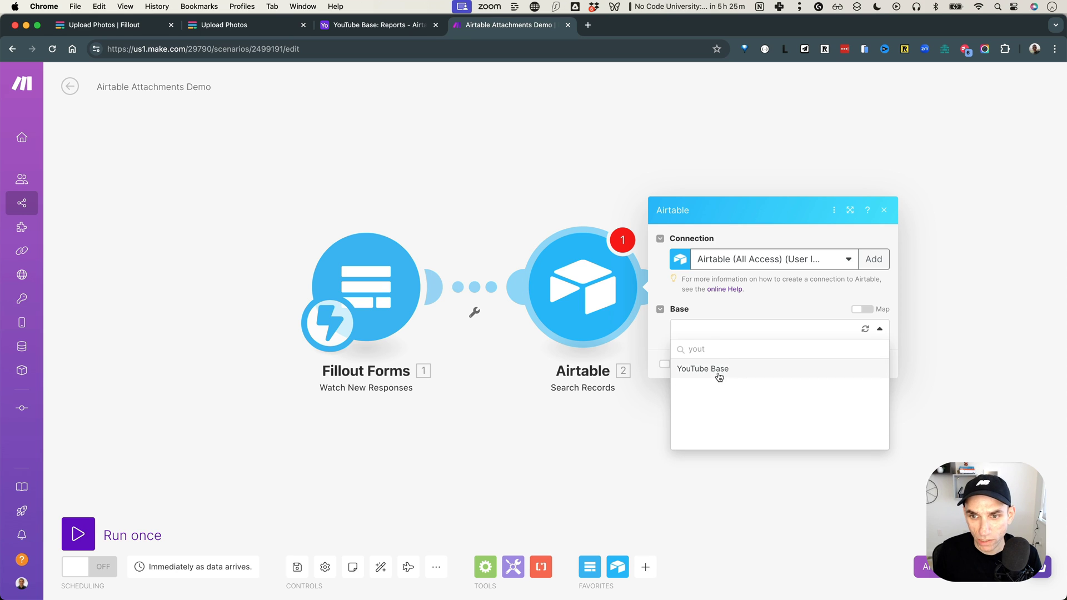
click(716, 369)
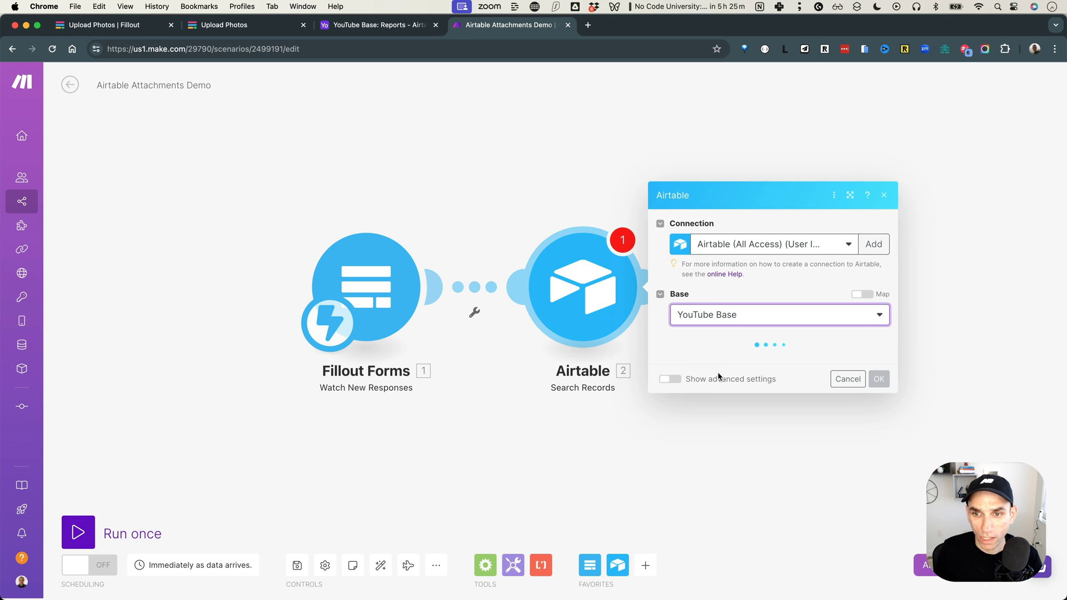
click(734, 268)
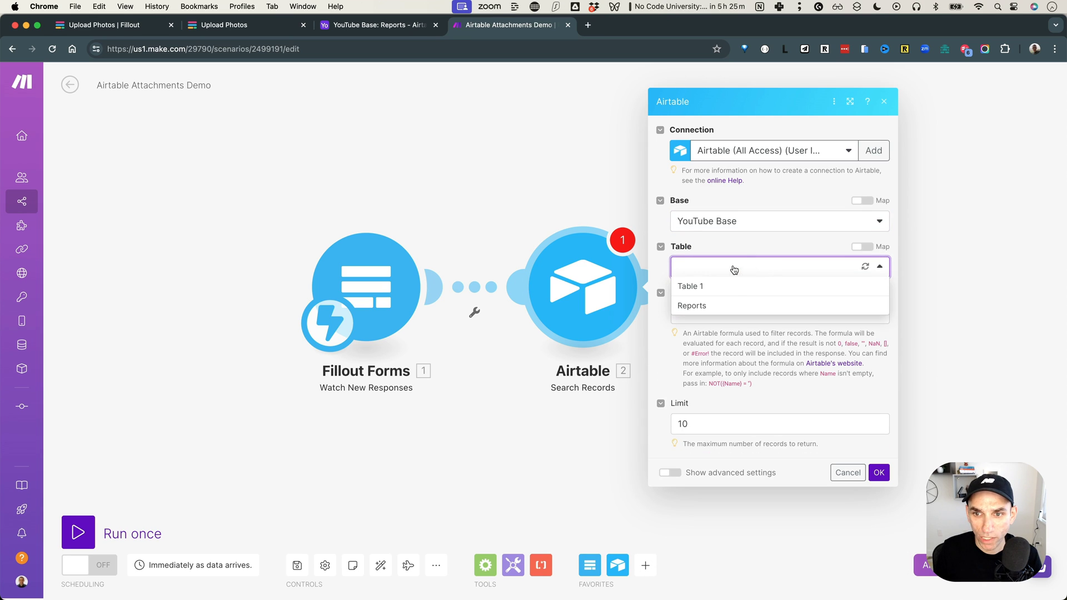
click(725, 306)
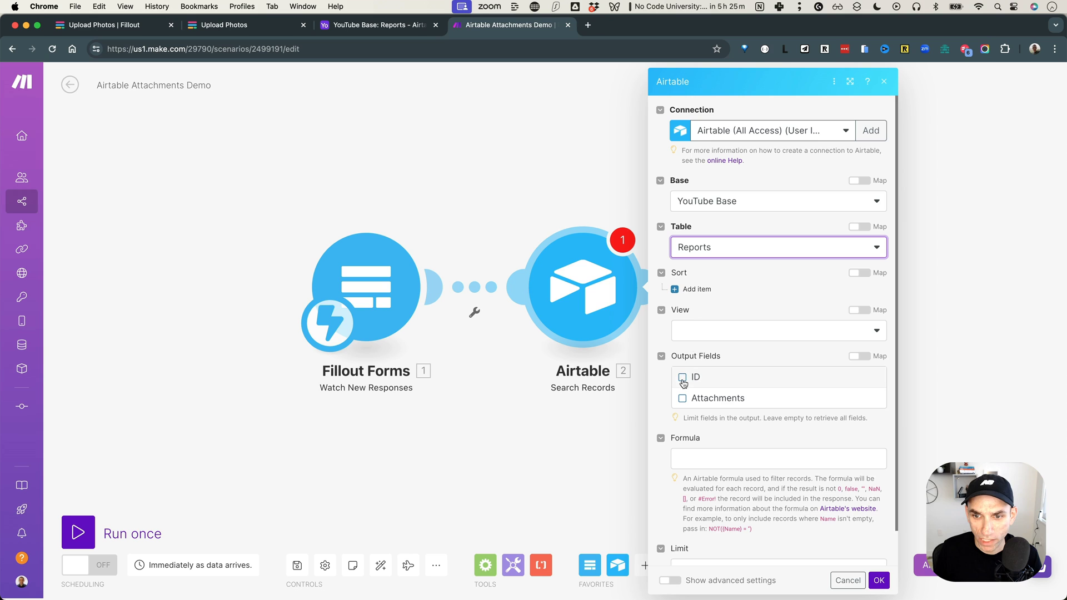
click(682, 378)
click(682, 398)
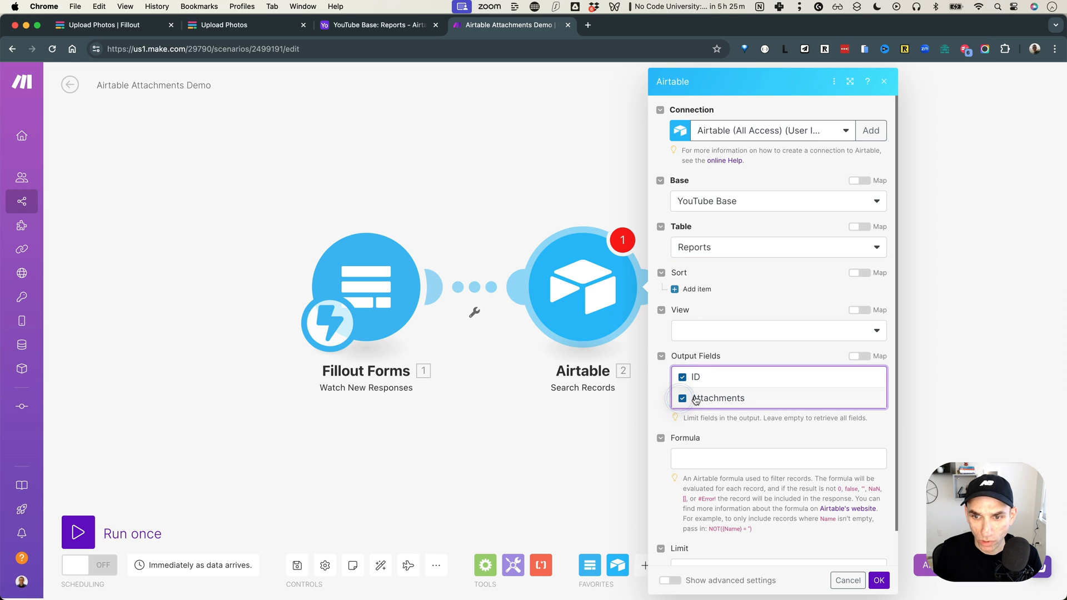
Step: Filter the record search with the formula {ID} = the Fillout answer Location ID, and save the module settings
click(730, 459)
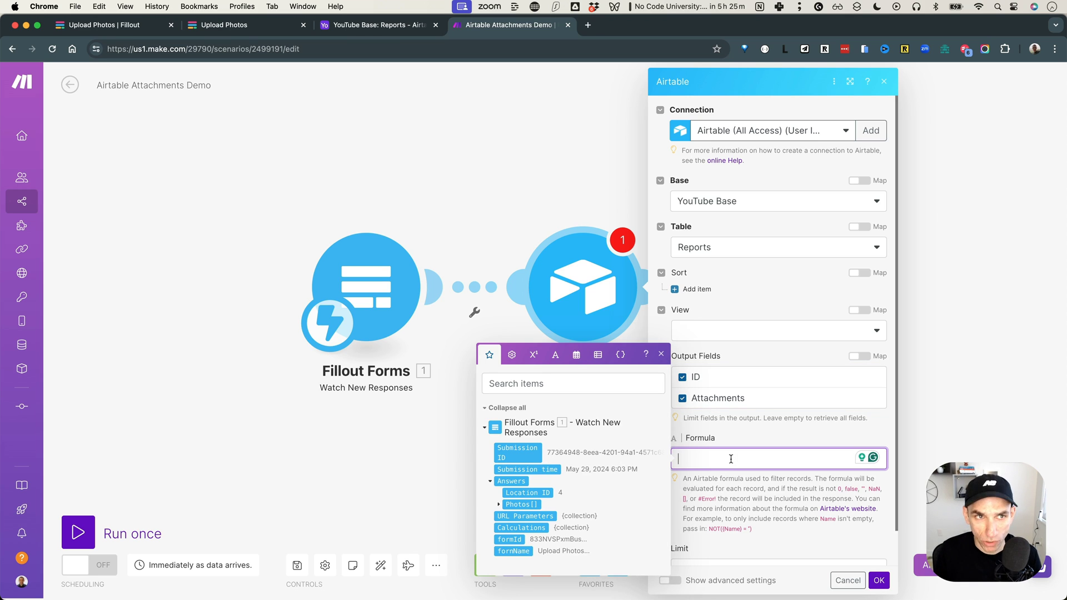
click(344, 24)
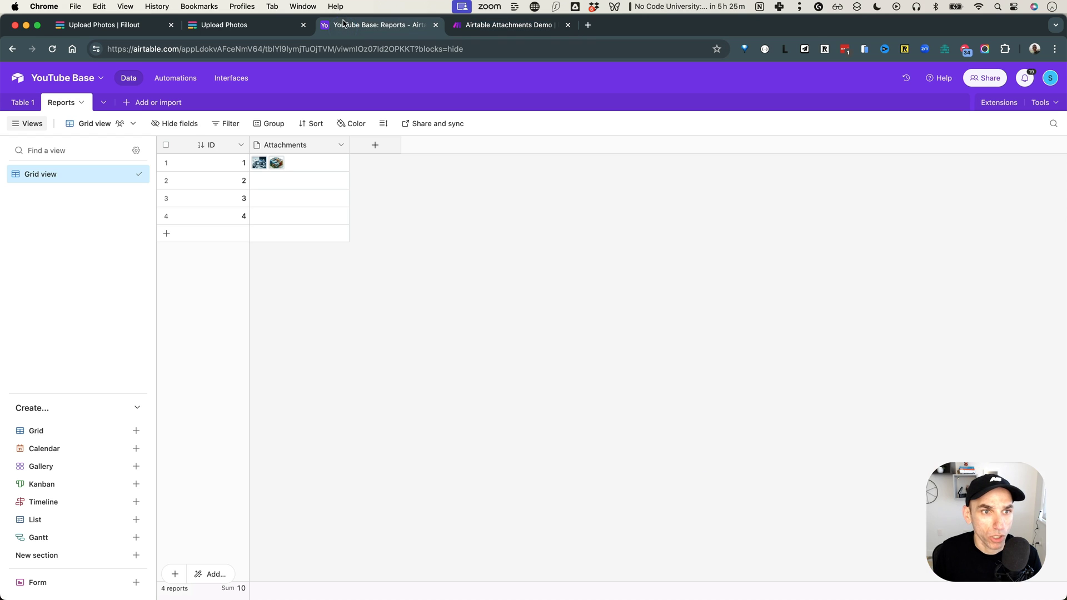
click(485, 28)
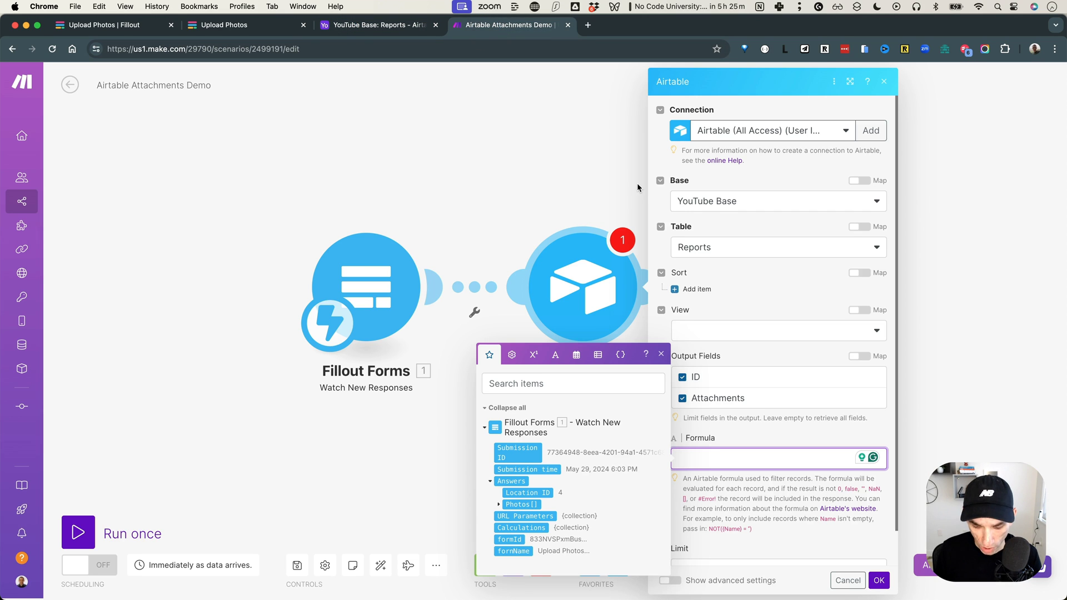
text({ID} =)
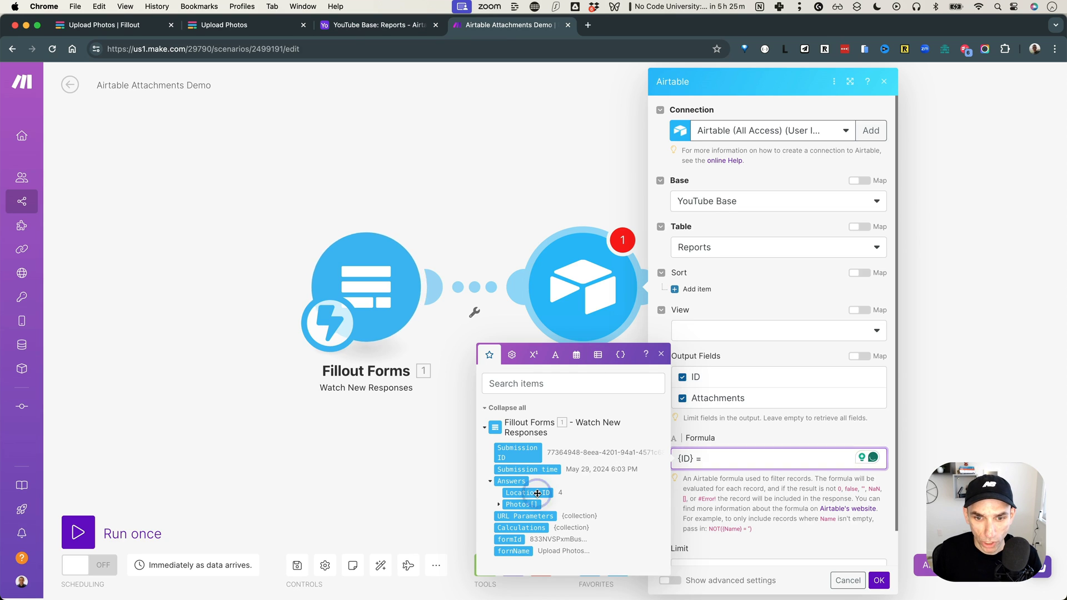
click(528, 493)
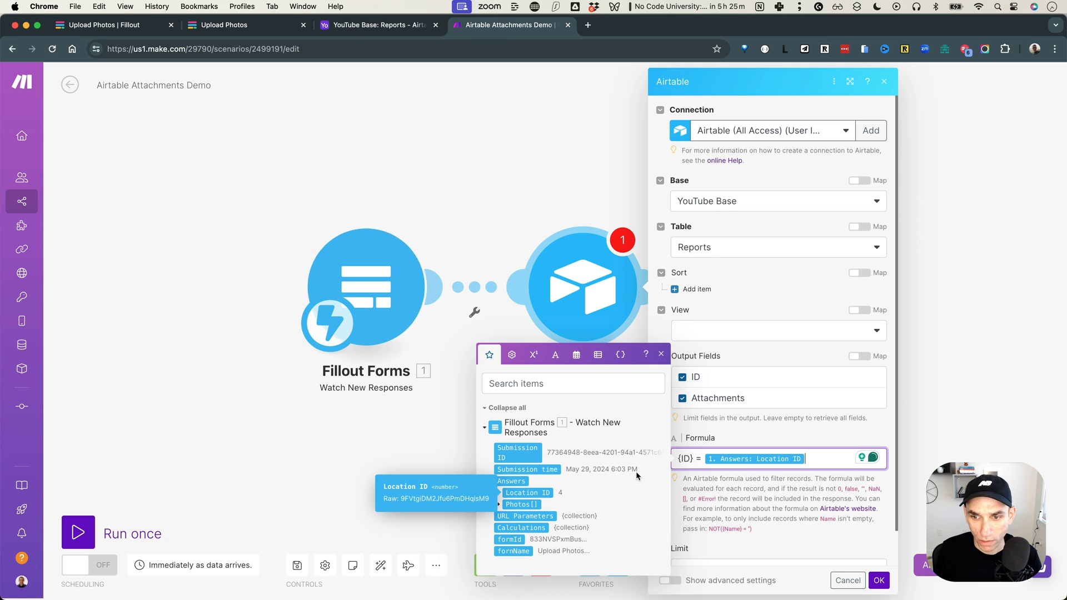
click(885, 584)
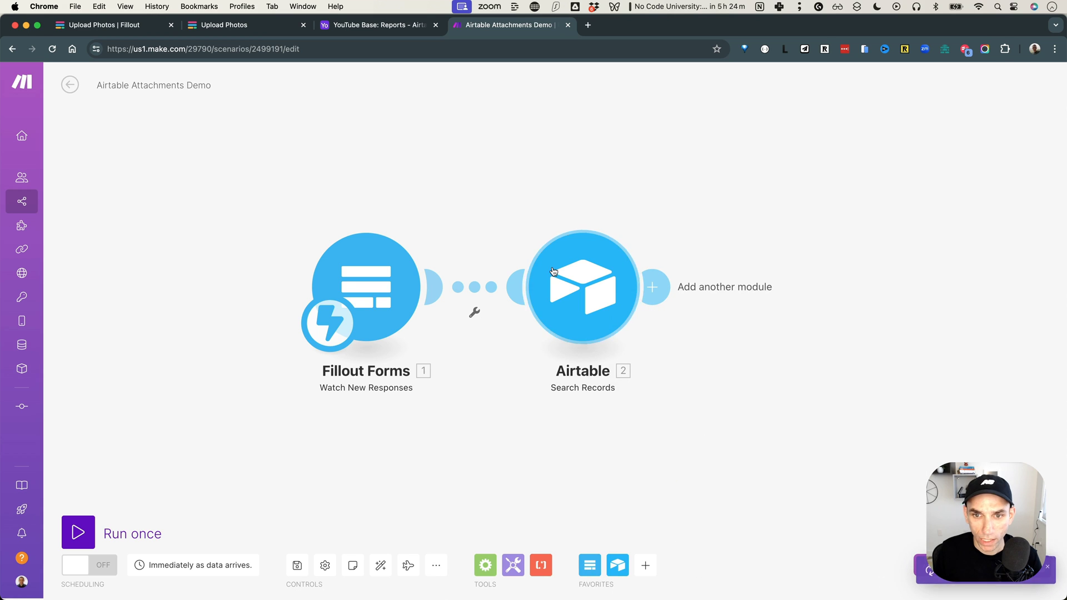
Step: Run only the Airtable Search Records module with Location ID 1 as test input
right_click(566, 256)
click(626, 284)
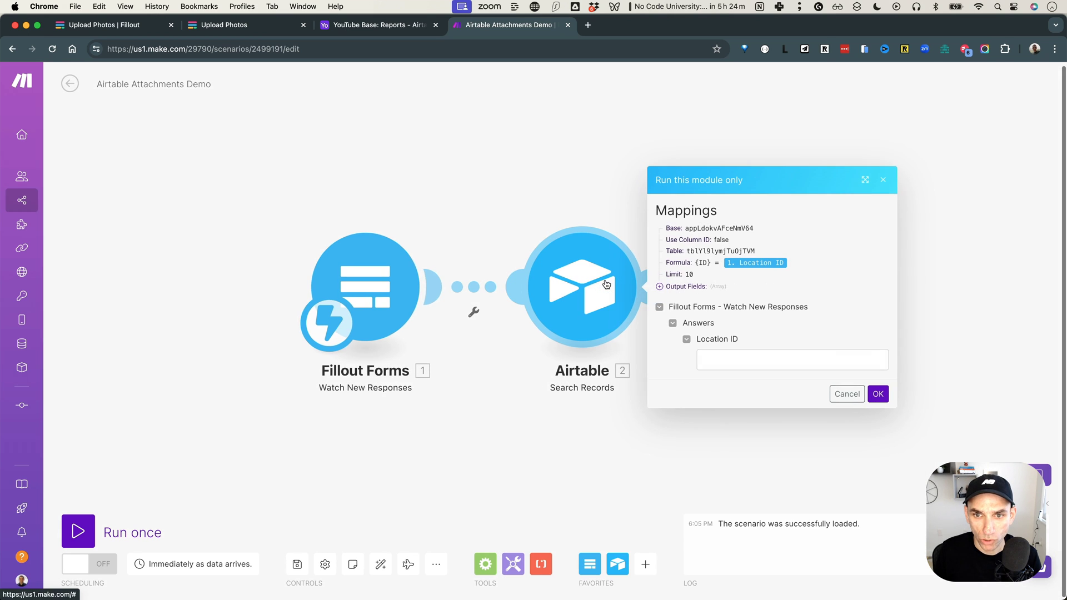
click(737, 358)
text(21)
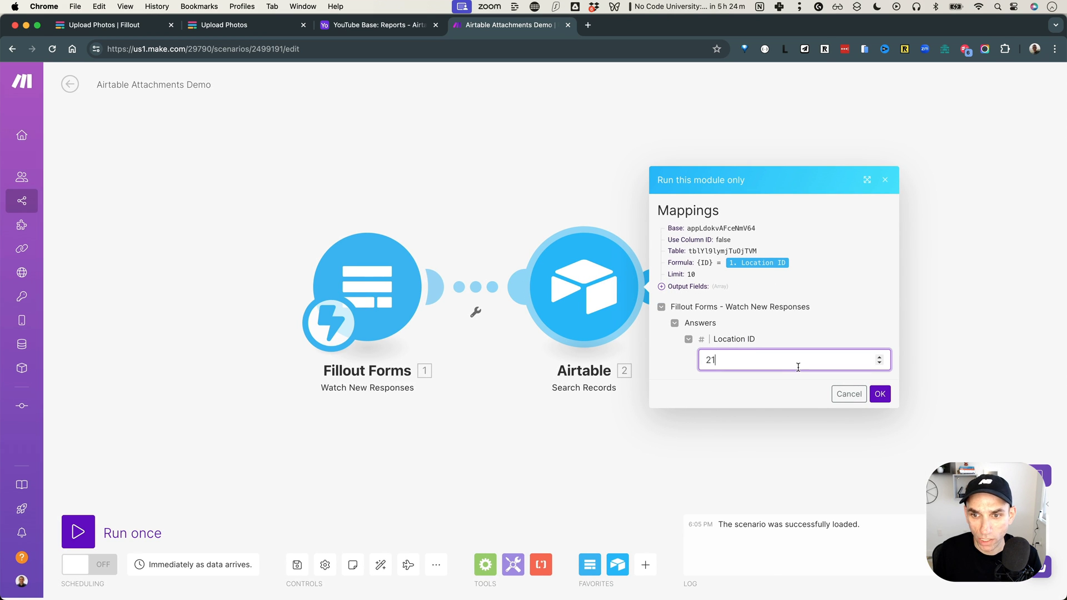
click(879, 394)
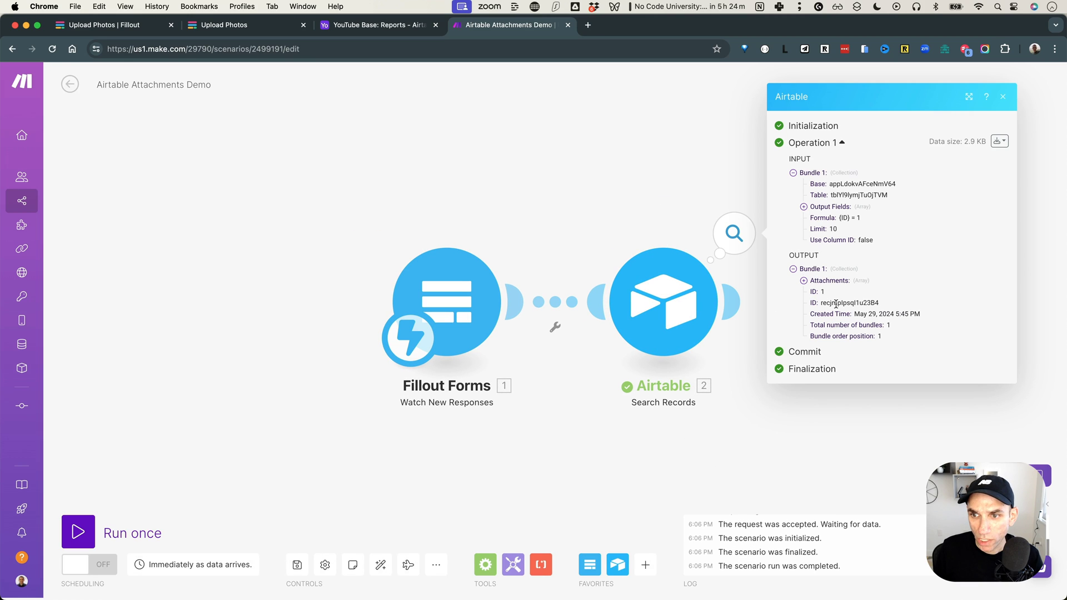
Step: Examine the first attachment in the search output, and check it against the Airtable Reports table and the Fillout upload form
click(804, 281)
click(814, 277)
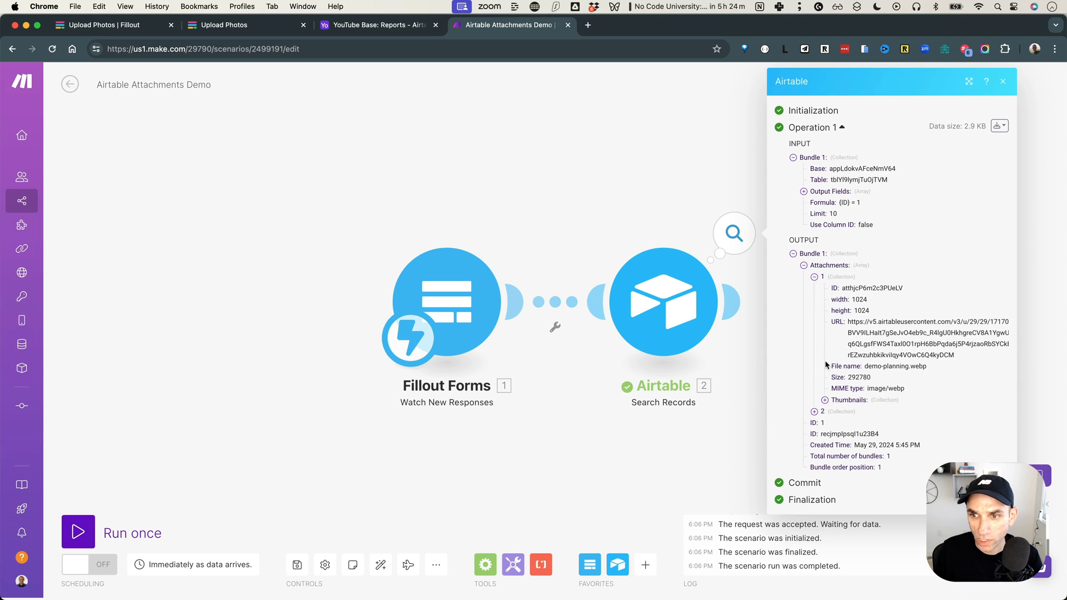
click(360, 34)
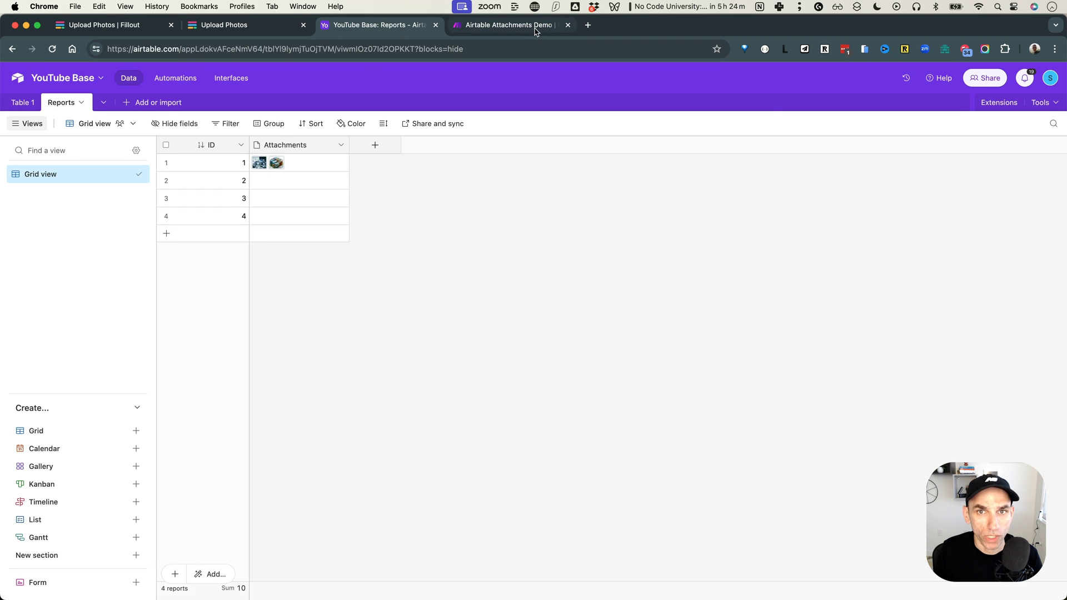
click(508, 25)
click(705, 217)
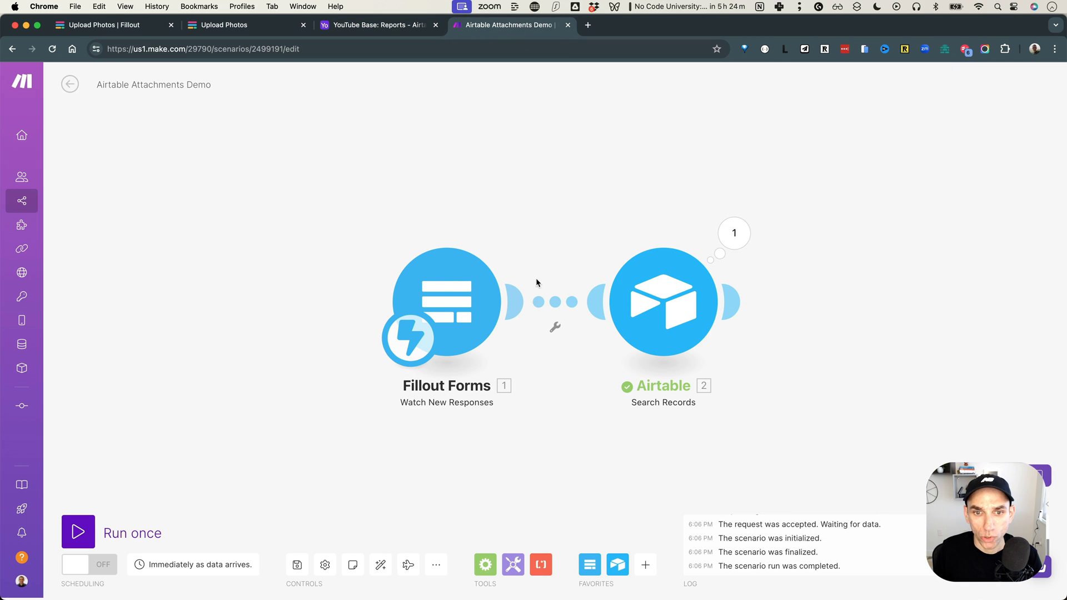
click(120, 25)
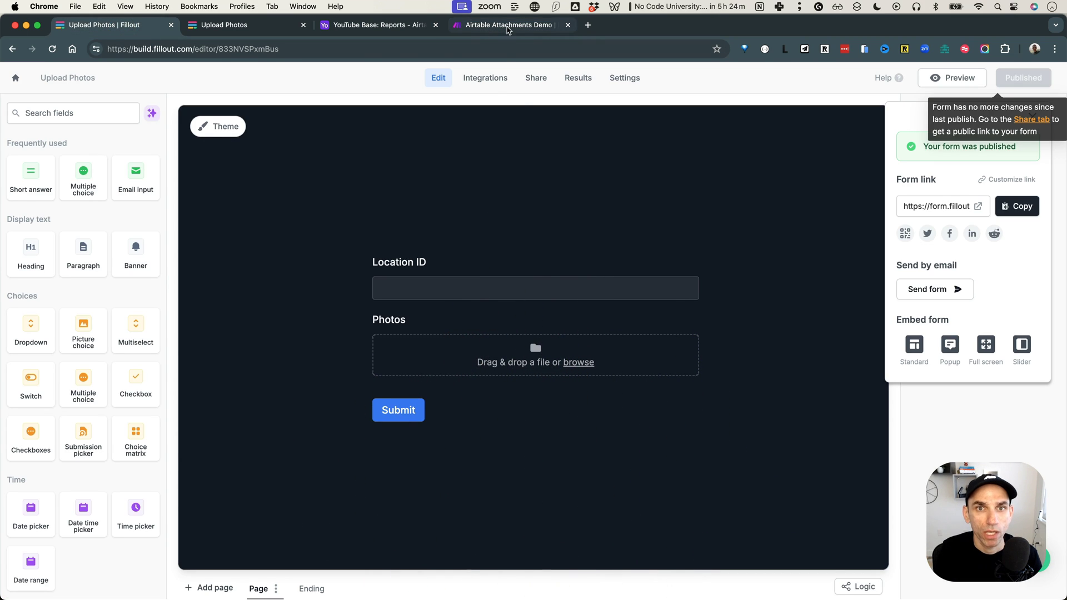
click(504, 25)
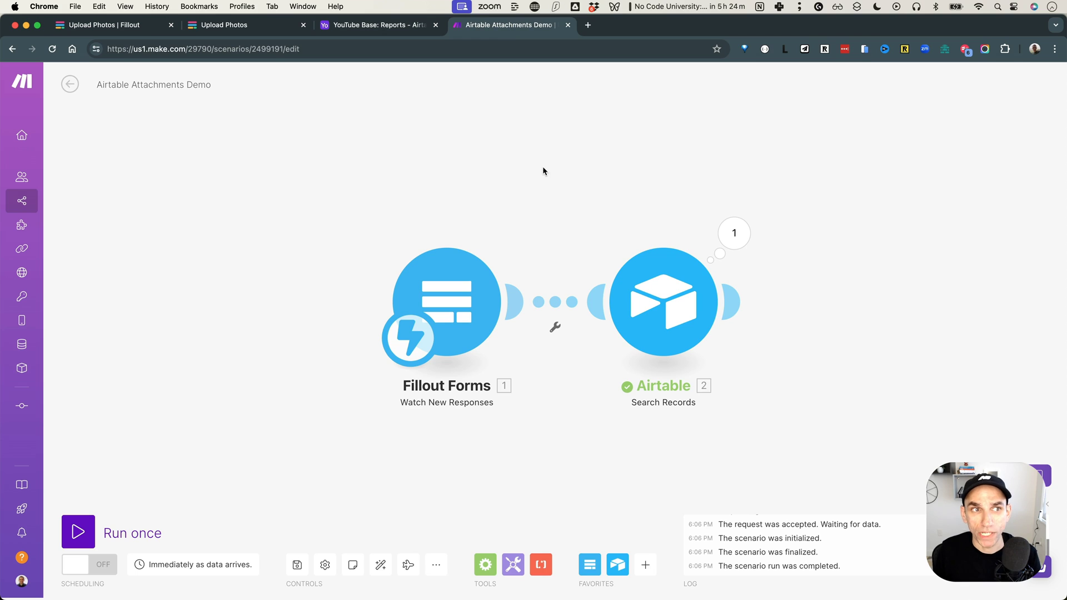
Step: Add an Airtable Update a Record module after the Search Records module
click(738, 310)
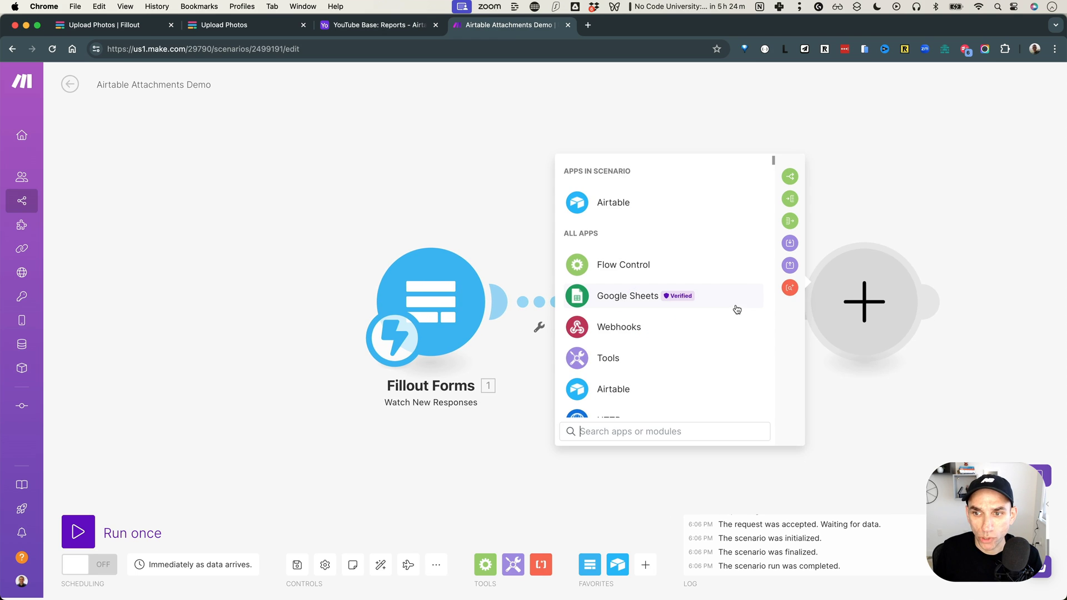
click(652, 202)
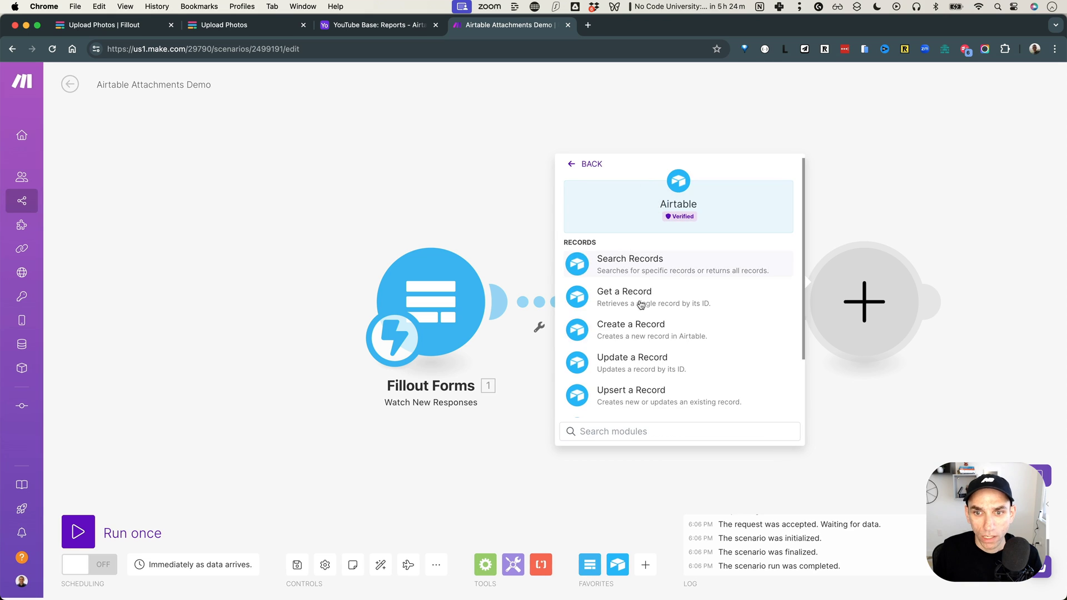
click(659, 362)
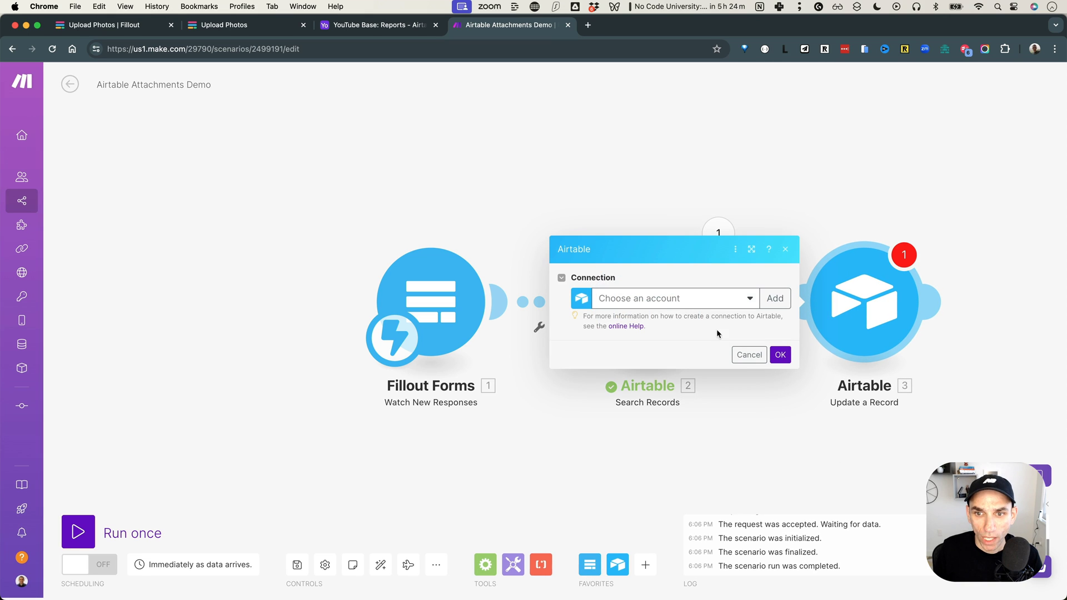
Step: Select the Airtable (All Access) connection for the update module and grant Make the Airtable access it requests
click(702, 298)
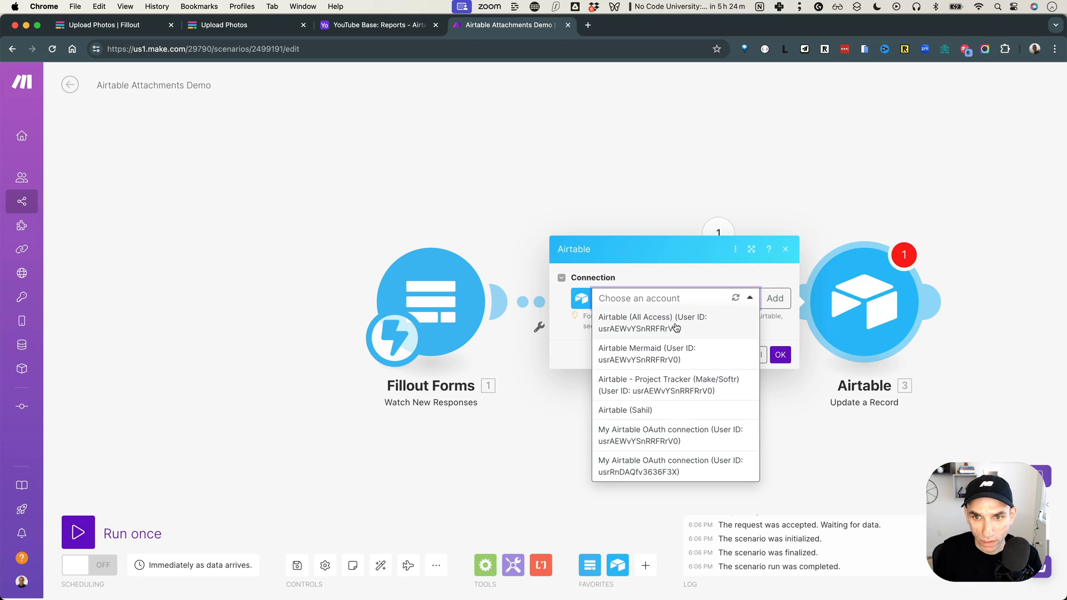
click(676, 327)
click(917, 341)
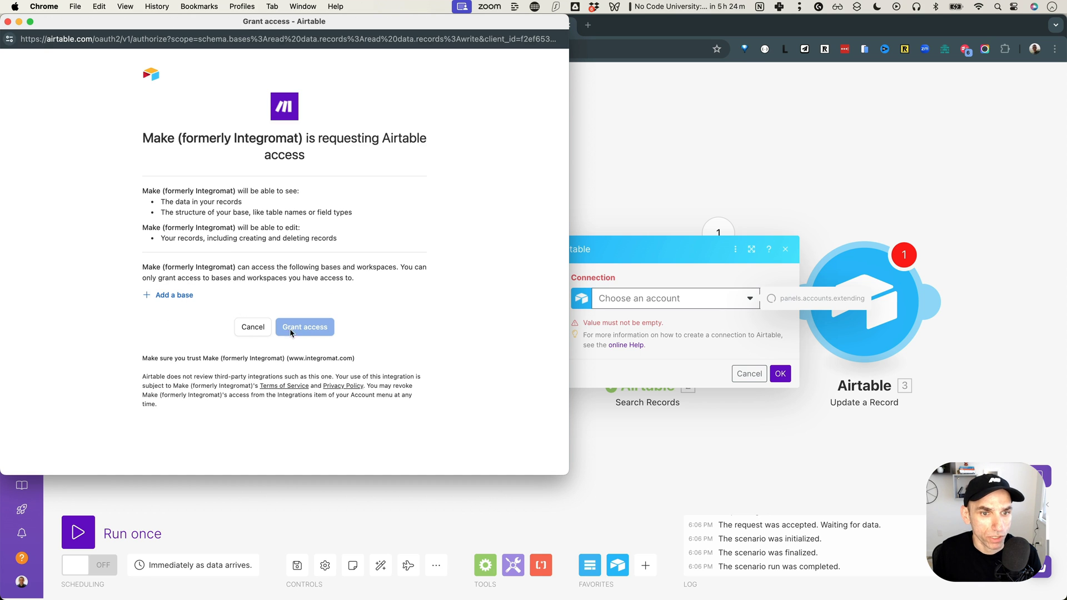
click(219, 351)
click(321, 360)
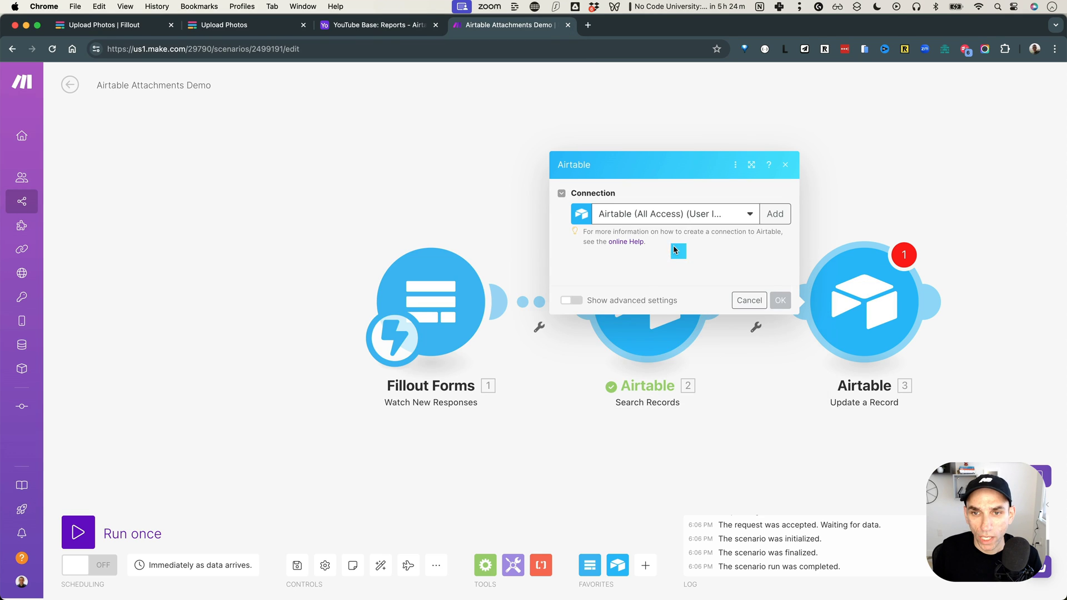
Step: Set the update module's base to YouTube Base and its table to Reports
click(679, 281)
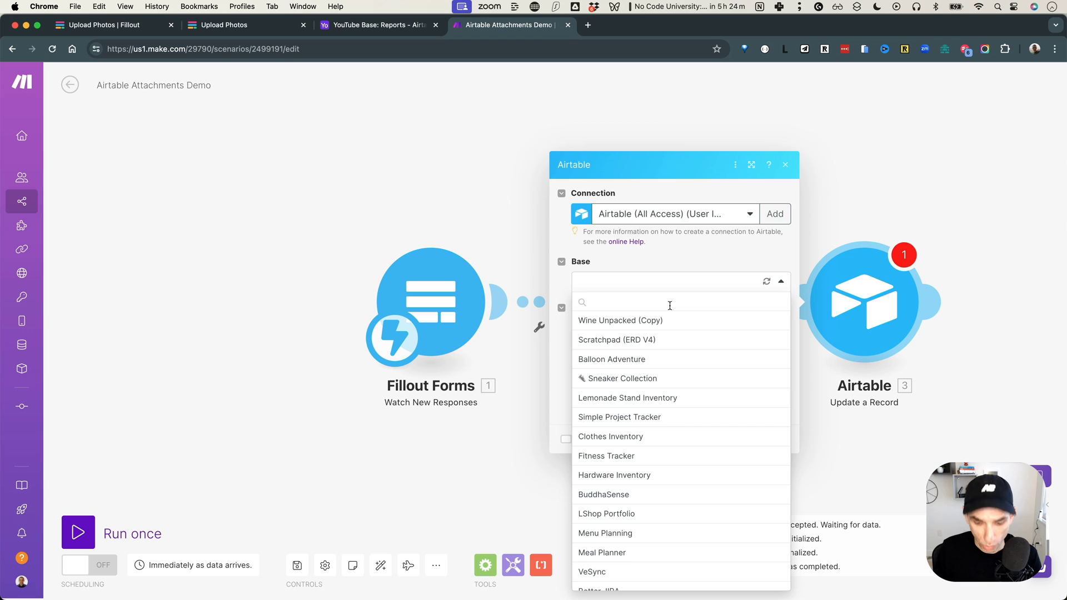
text(you)
click(661, 321)
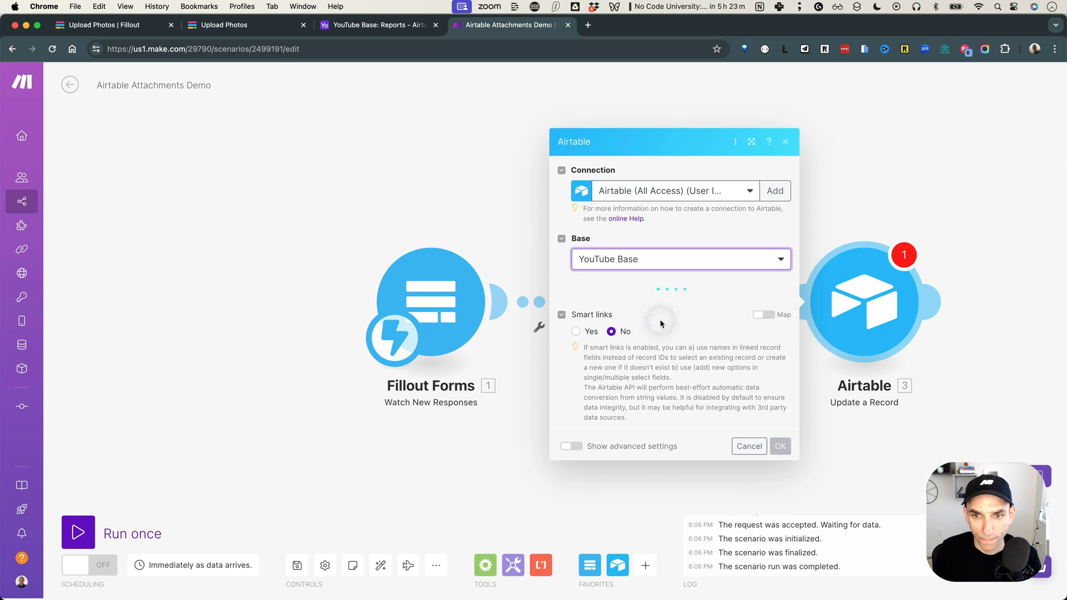
click(656, 307)
click(648, 344)
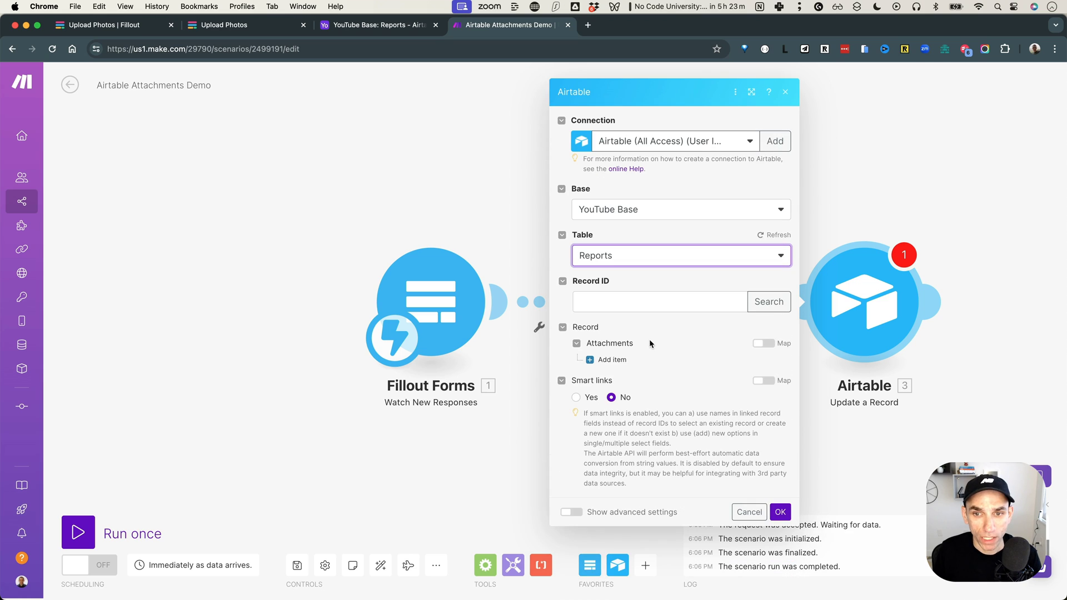
Step: Map the update module's Record ID to the Airtable record ID (rec…) output by the Search Records module
click(649, 302)
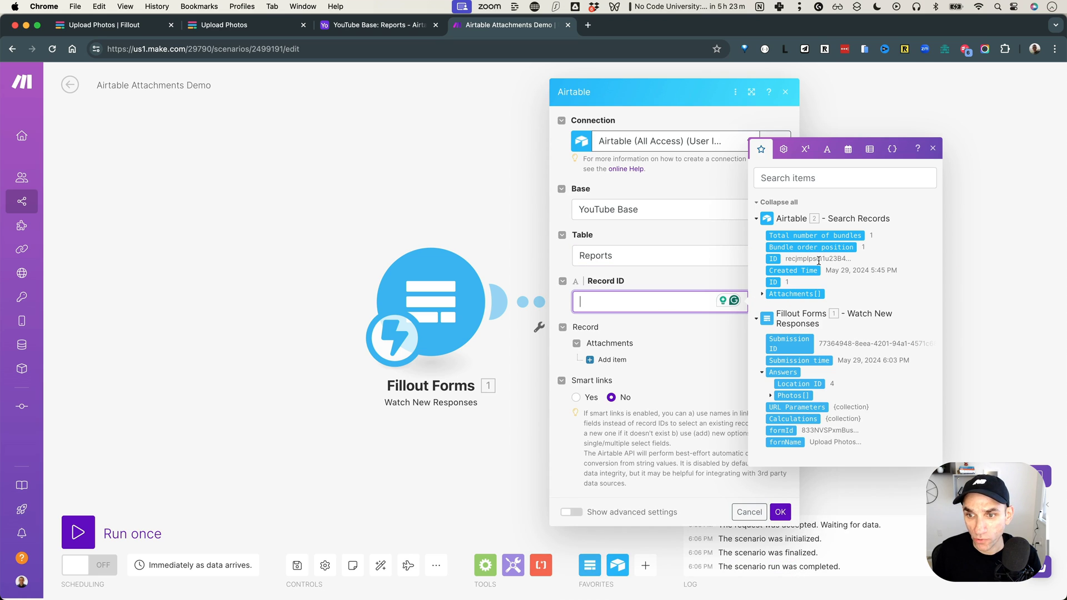
click(774, 259)
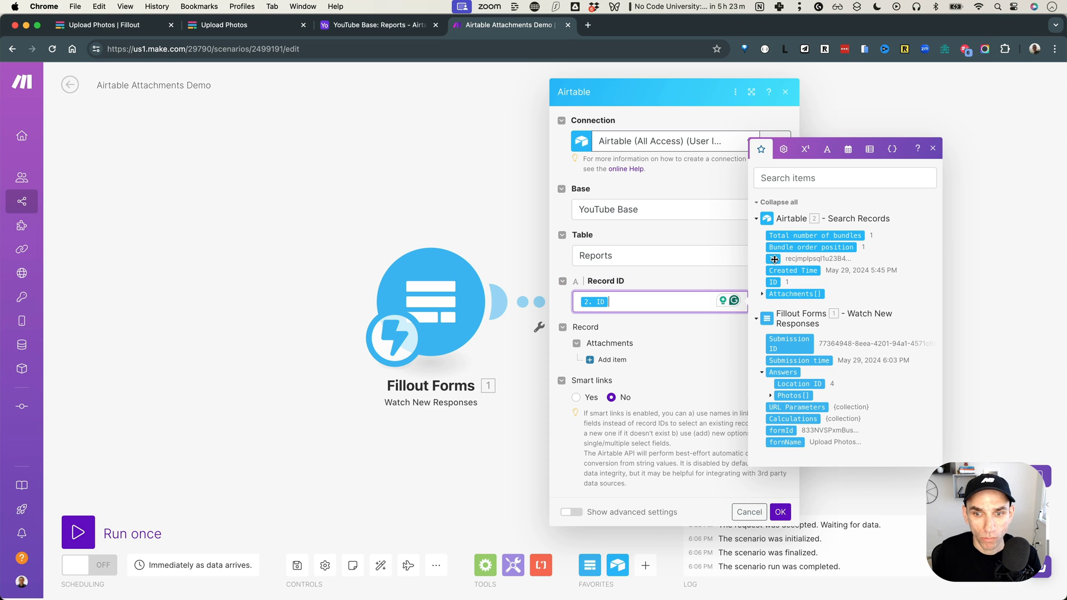
click(721, 365)
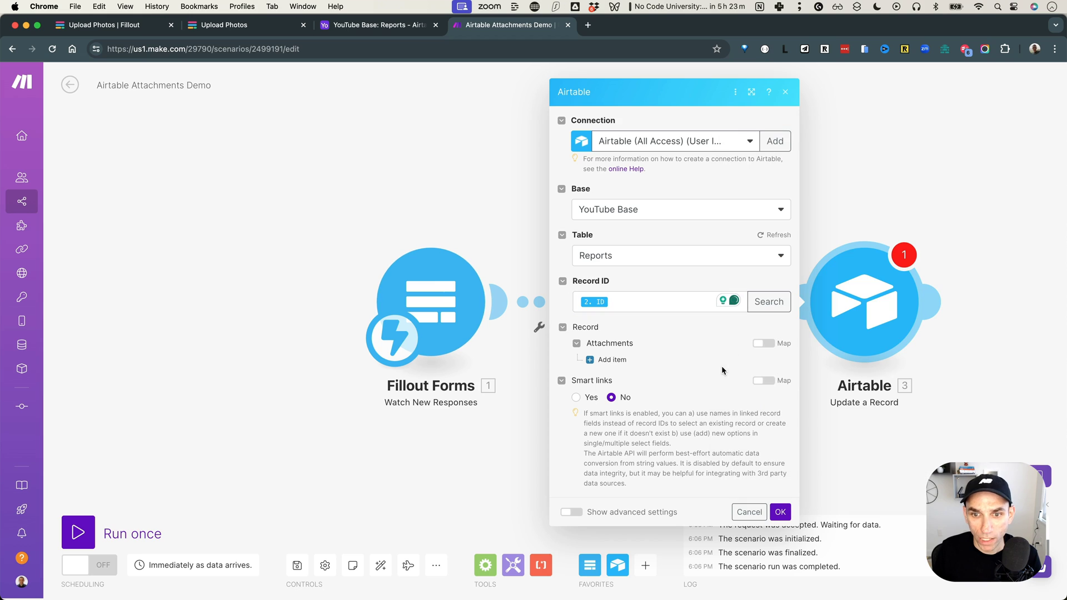
Step: Add an attachment item to the update module, mapping File URL and File name to the Fillout Photos URL and Filename
click(621, 361)
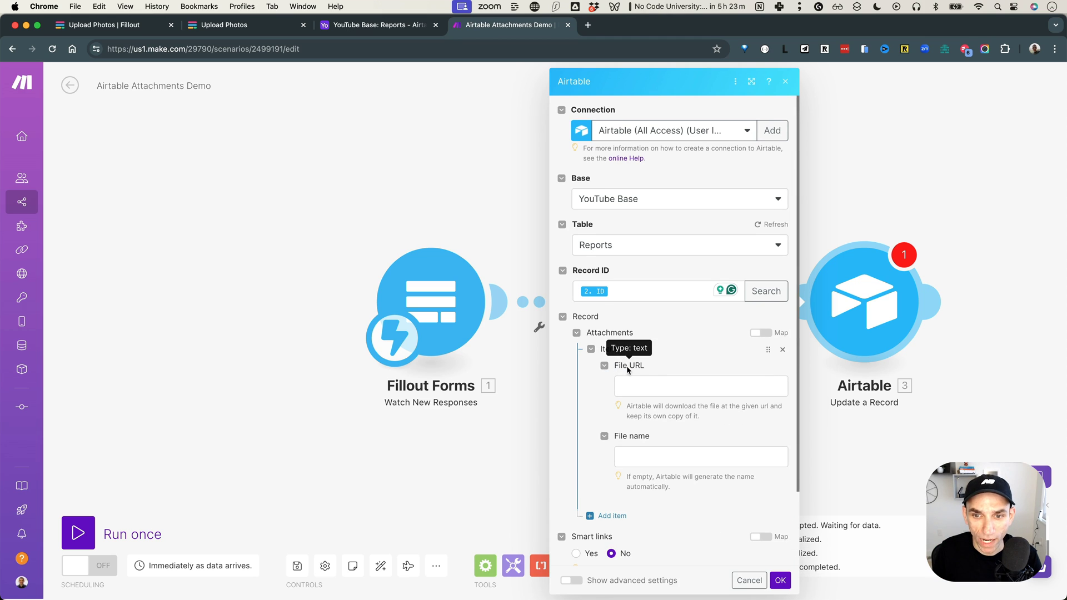
click(647, 383)
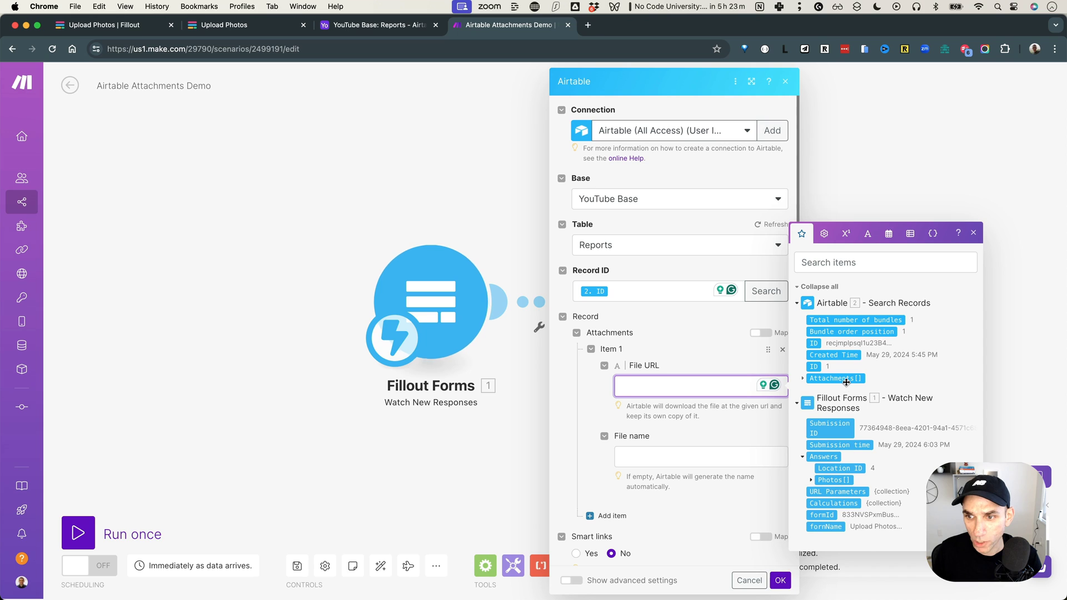
click(812, 481)
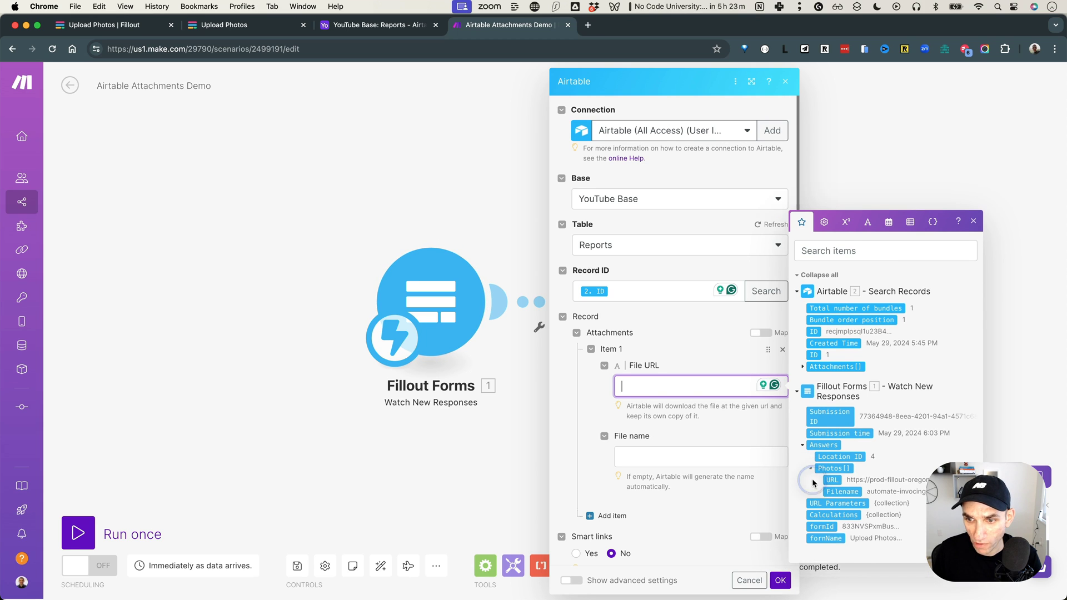
click(840, 479)
click(728, 457)
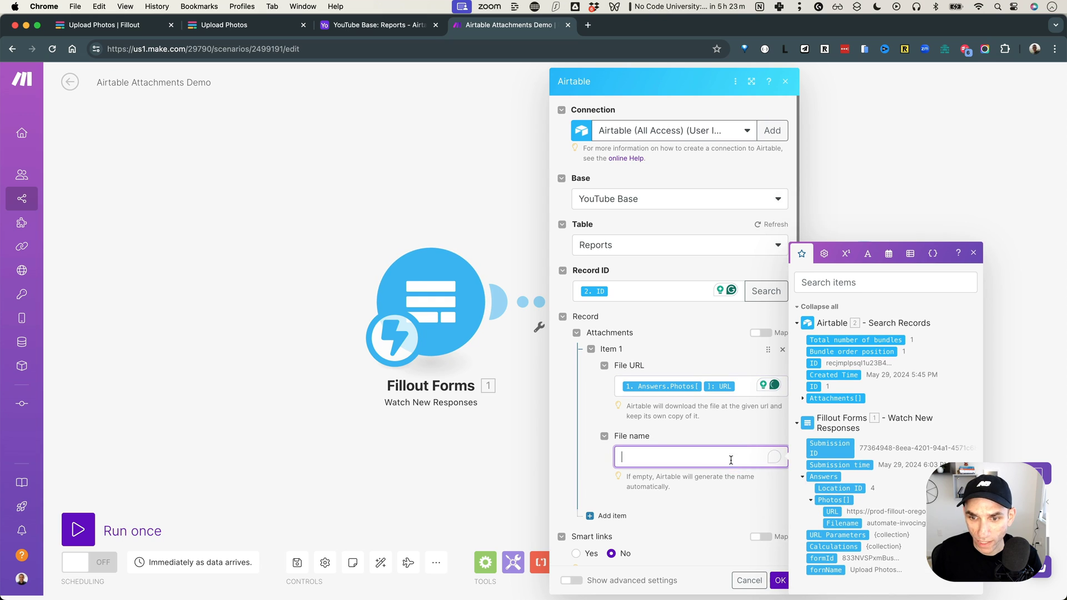
click(844, 524)
click(738, 429)
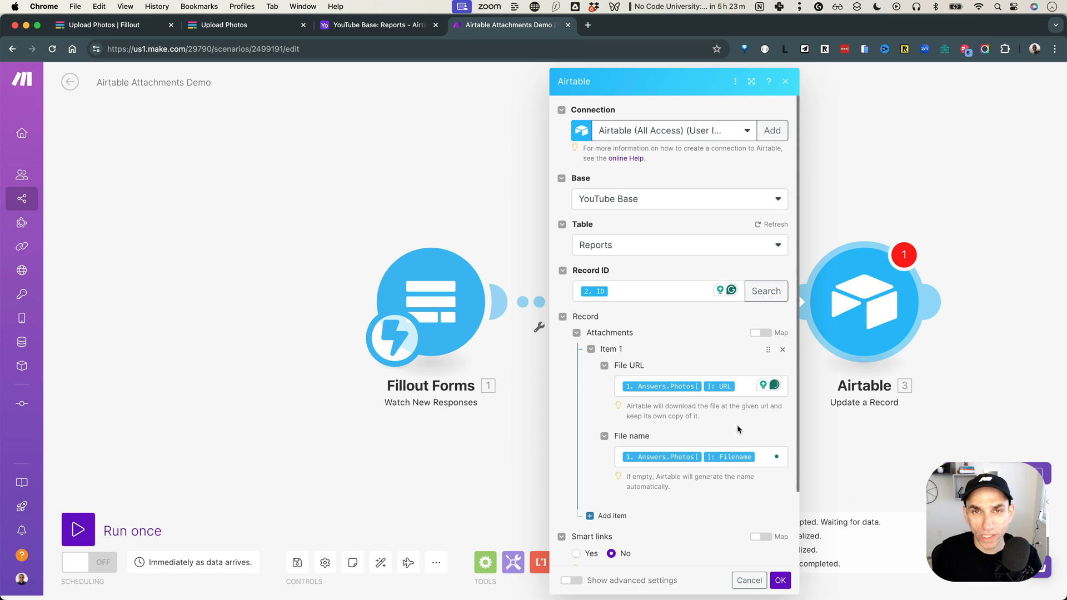
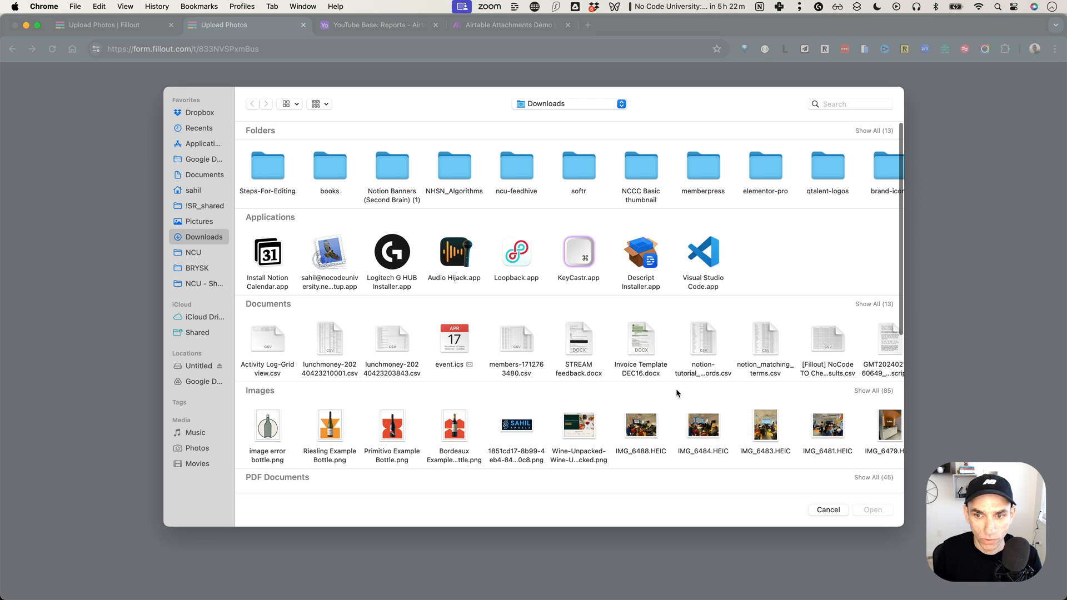
Step: Upload automate-invocing.webp from the Downloads folder to the Photos field of the Upload Photos form
scroll(733, 434, right, 15)
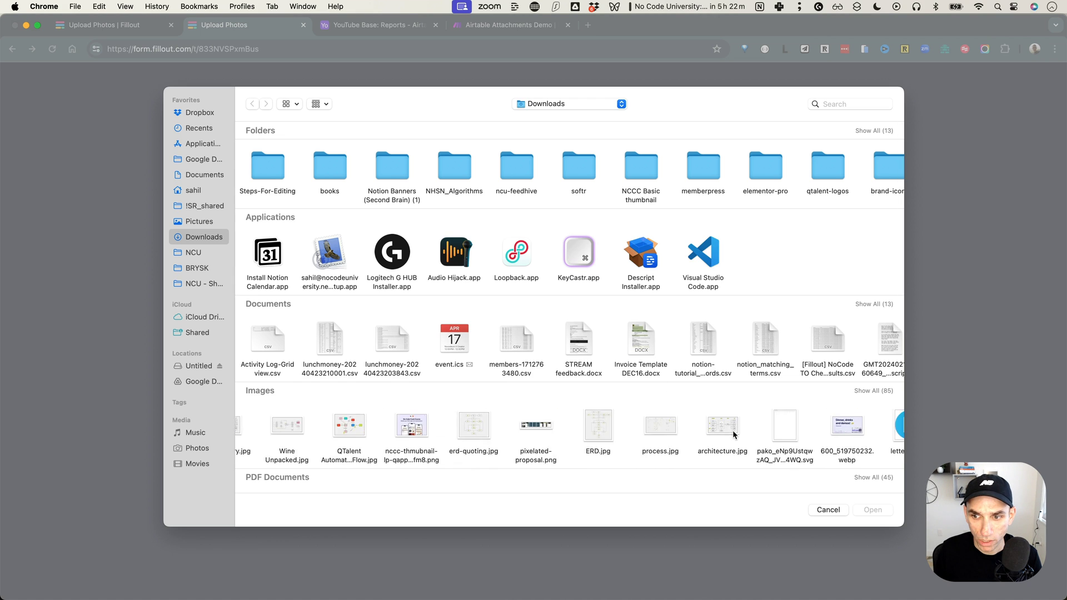
scroll(734, 435, right, 1)
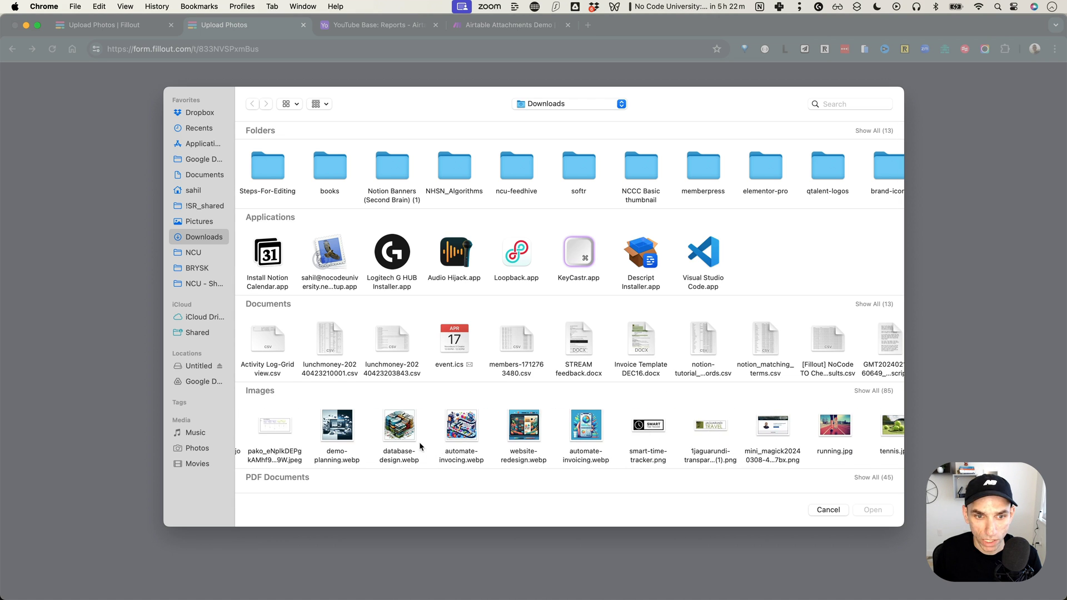
click(463, 431)
click(873, 510)
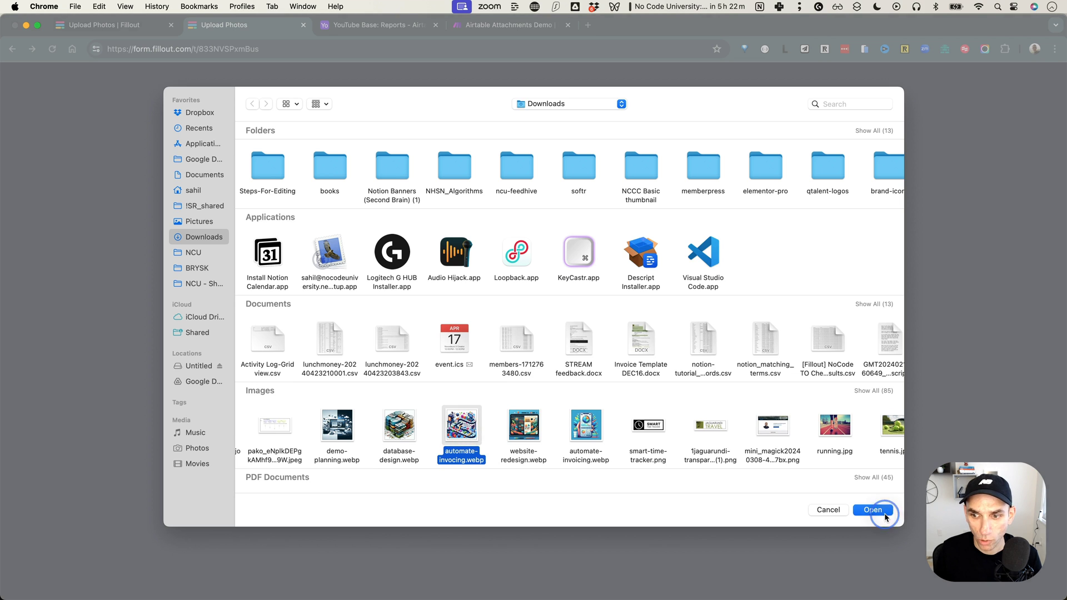
Step: Check that the Make scenario is waiting for data, and submit the Upload Photos form for Location ID 1
click(400, 27)
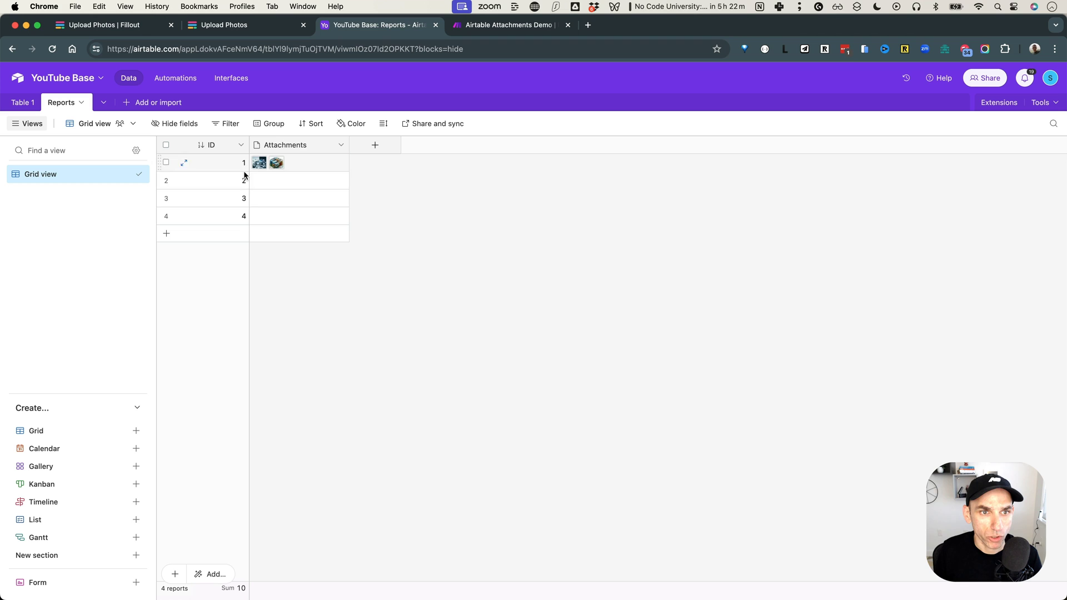
click(133, 33)
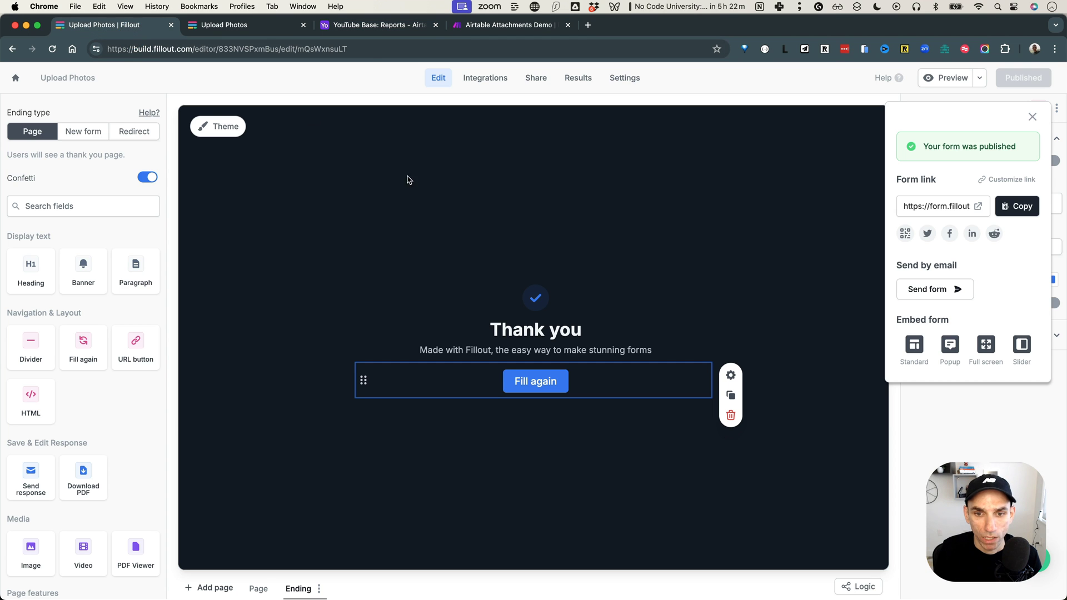
click(243, 31)
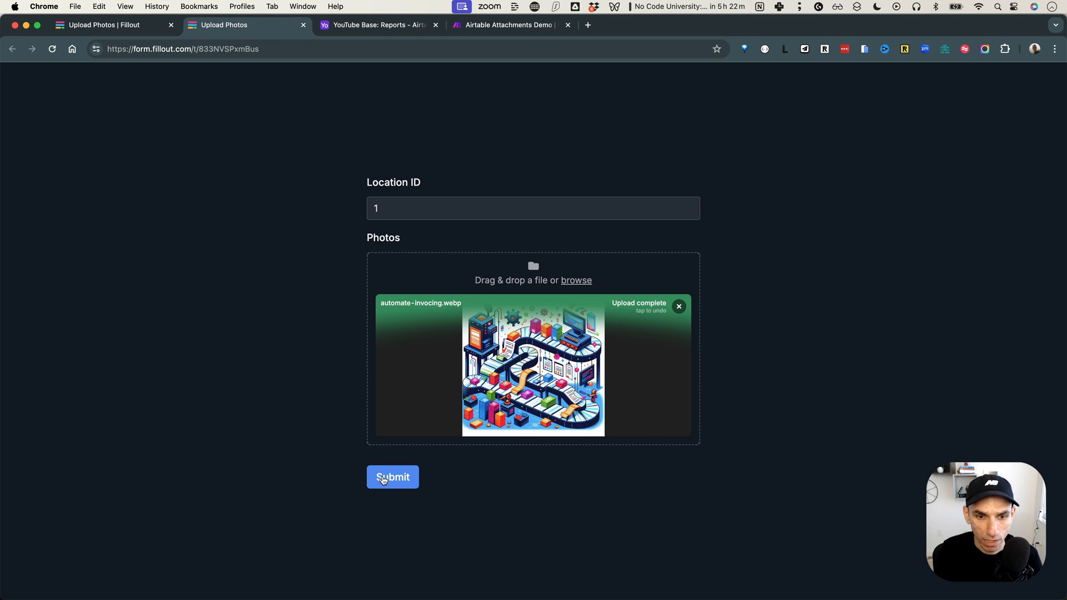
click(503, 25)
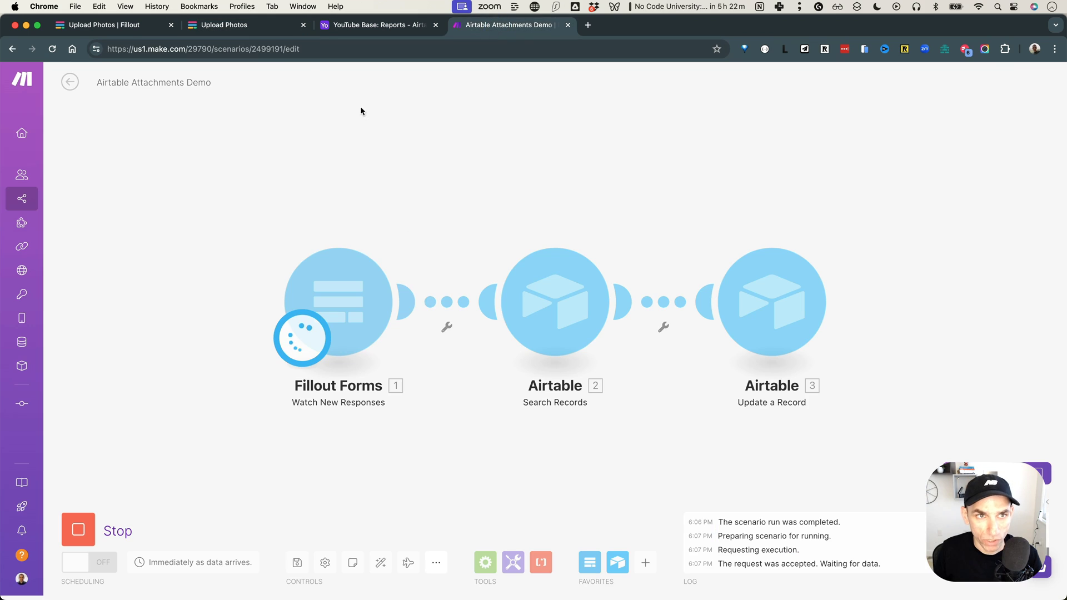
click(247, 25)
click(409, 478)
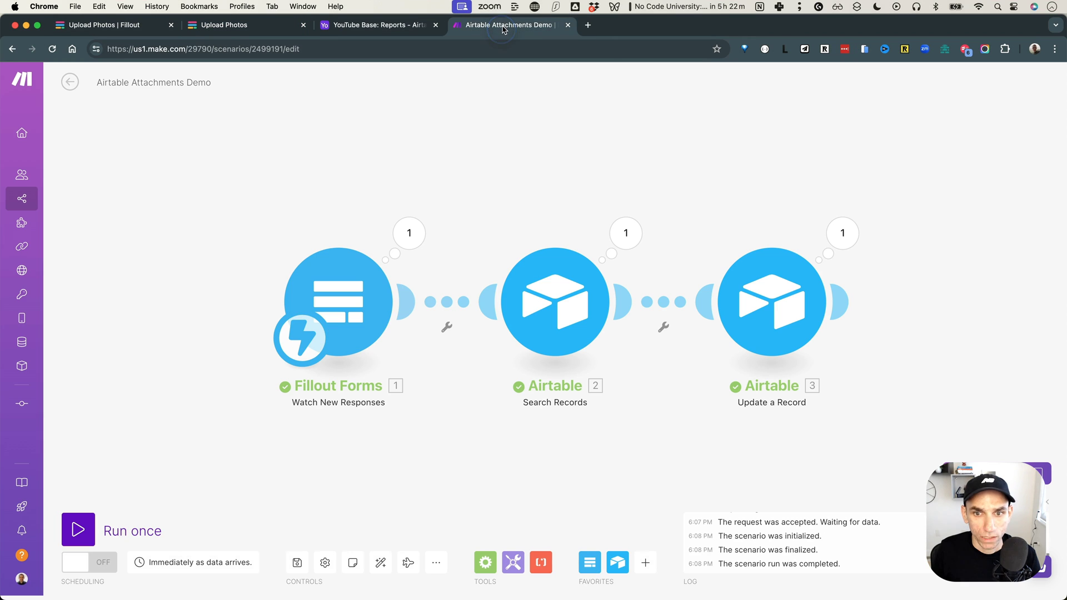
Step: Check the scenario run in Make and examine the attachments and revision history of record 1 in the Airtable Reports table
click(502, 25)
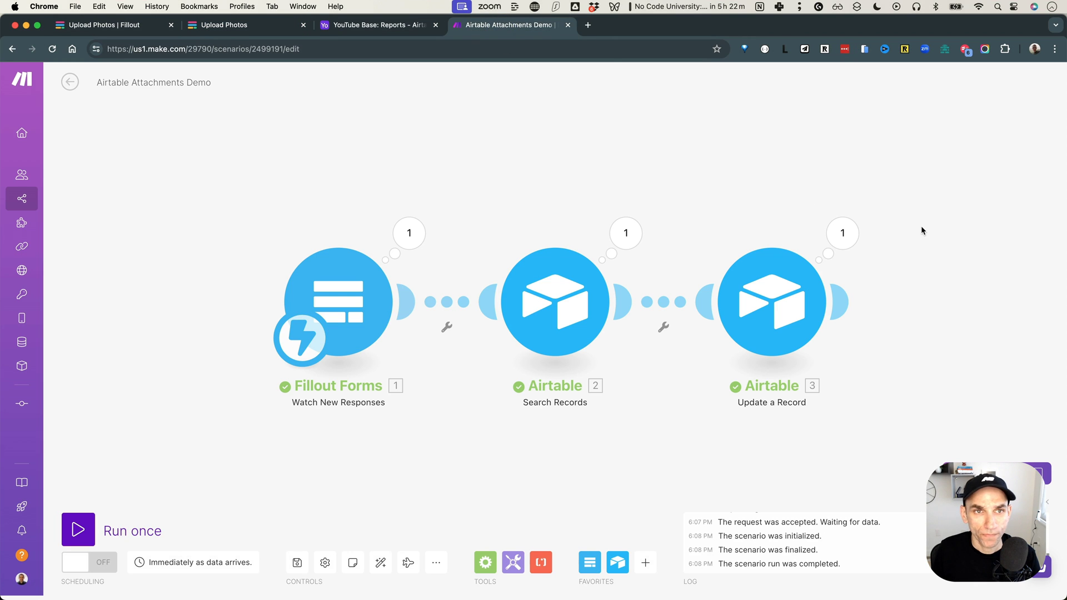
click(357, 25)
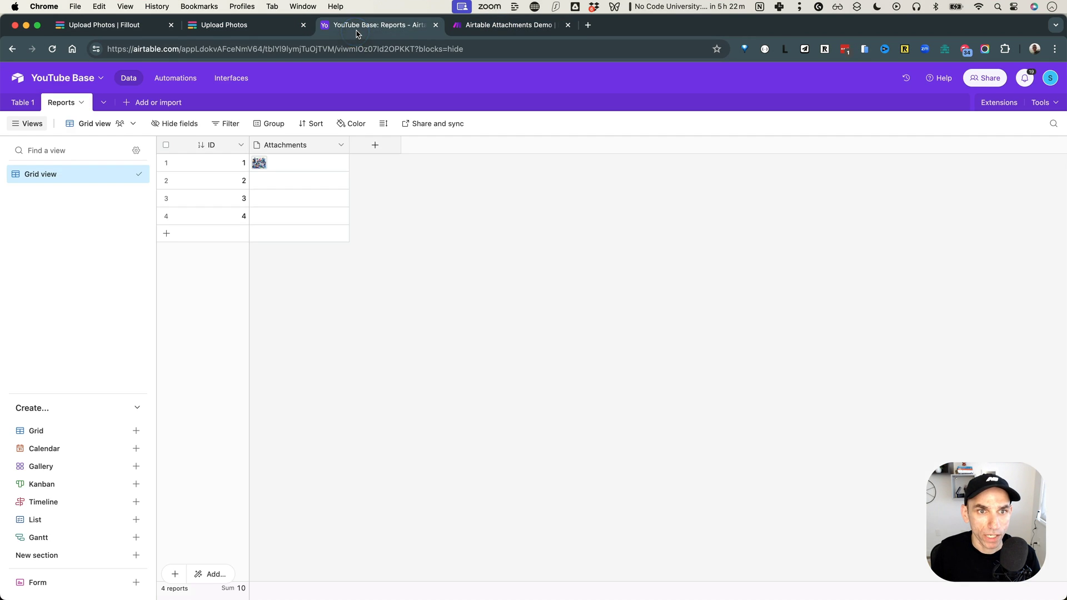
click(179, 163)
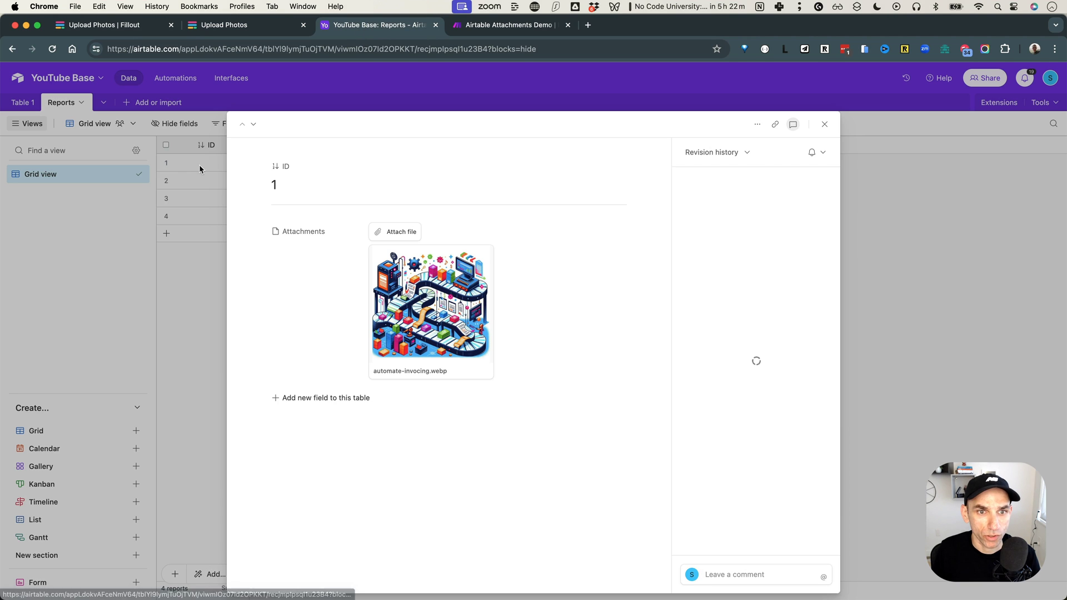
mouse_move(424, 328)
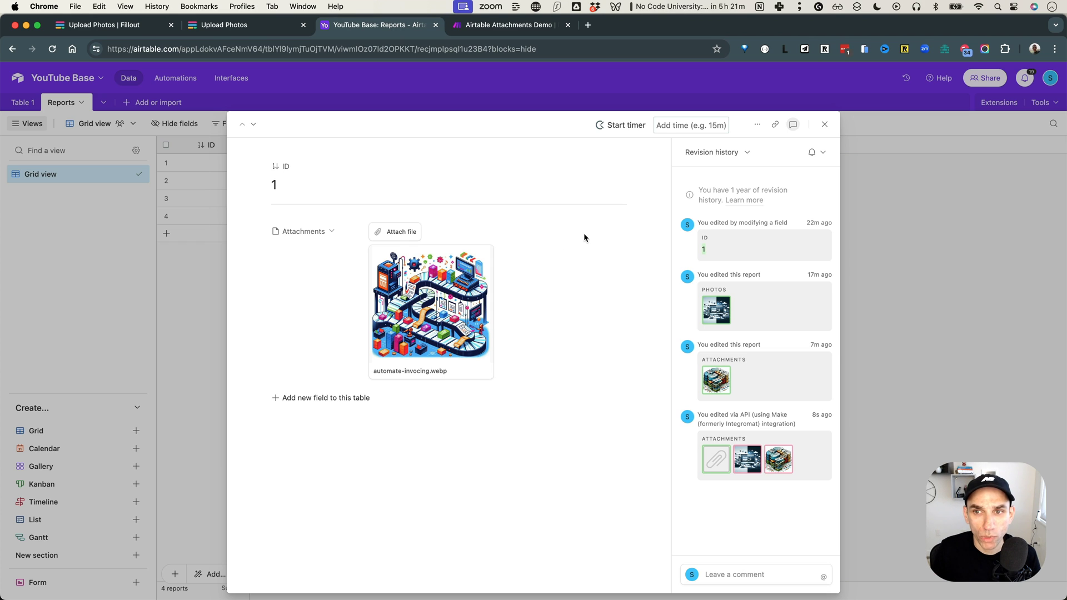
click(825, 124)
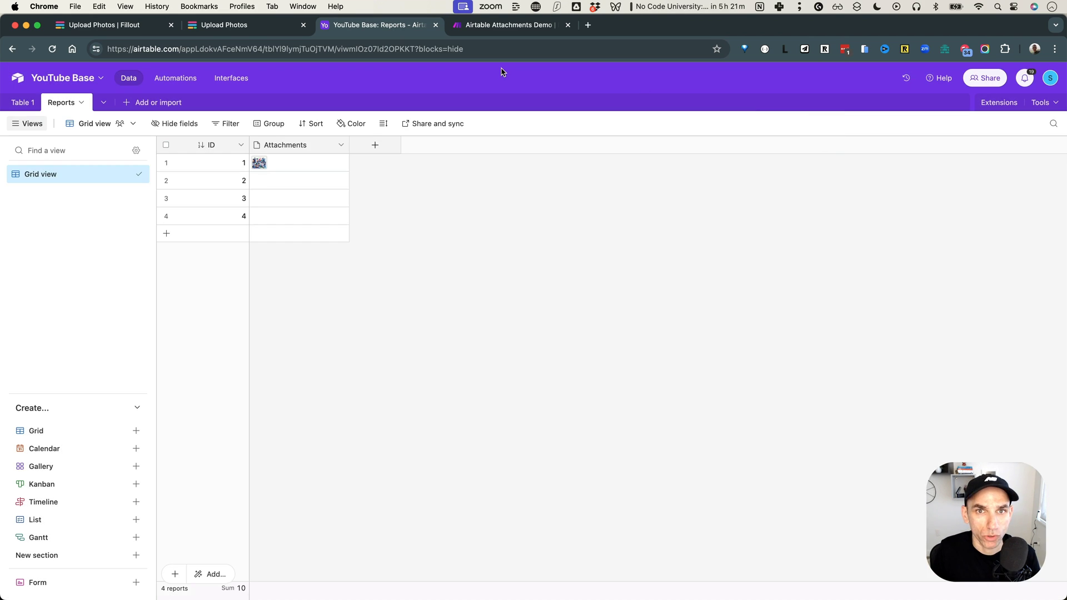
Step: Return to the Make scenario and examine the submitted answers in the Fillout Forms module's run output
click(500, 25)
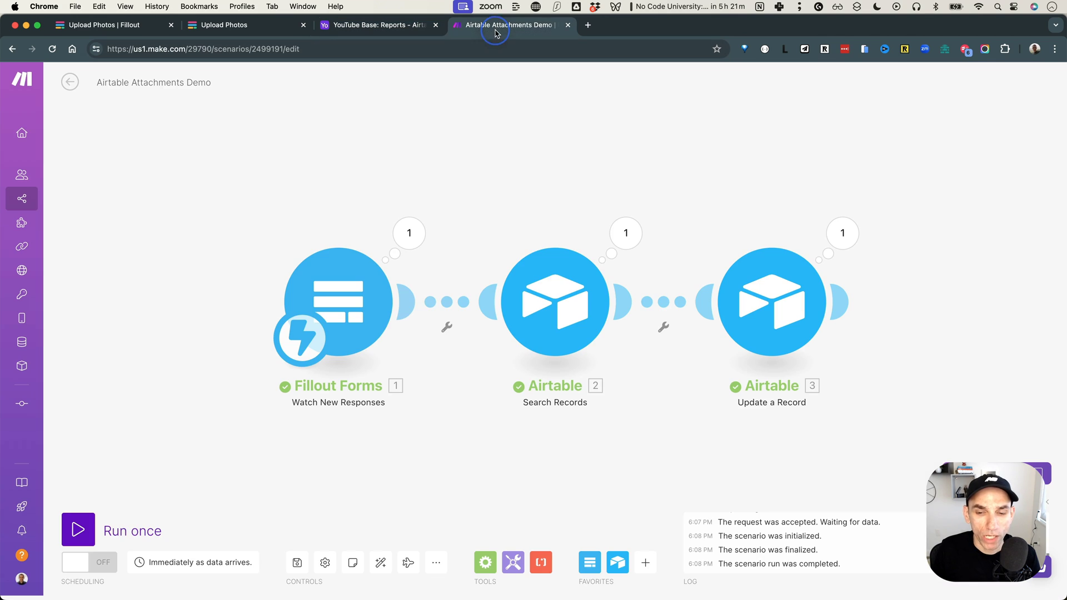
click(312, 293)
click(396, 174)
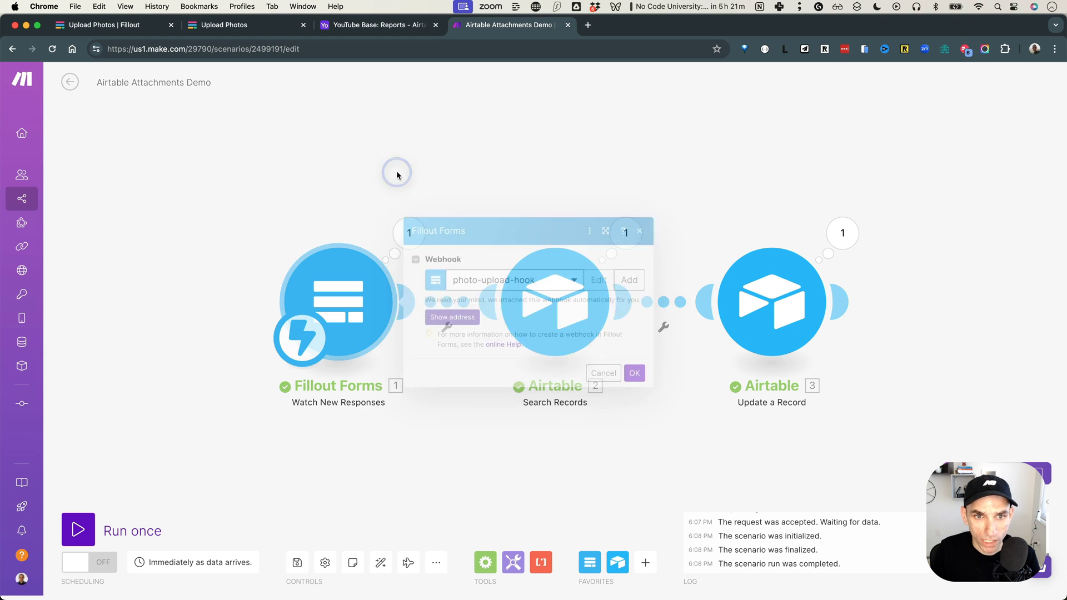
click(409, 233)
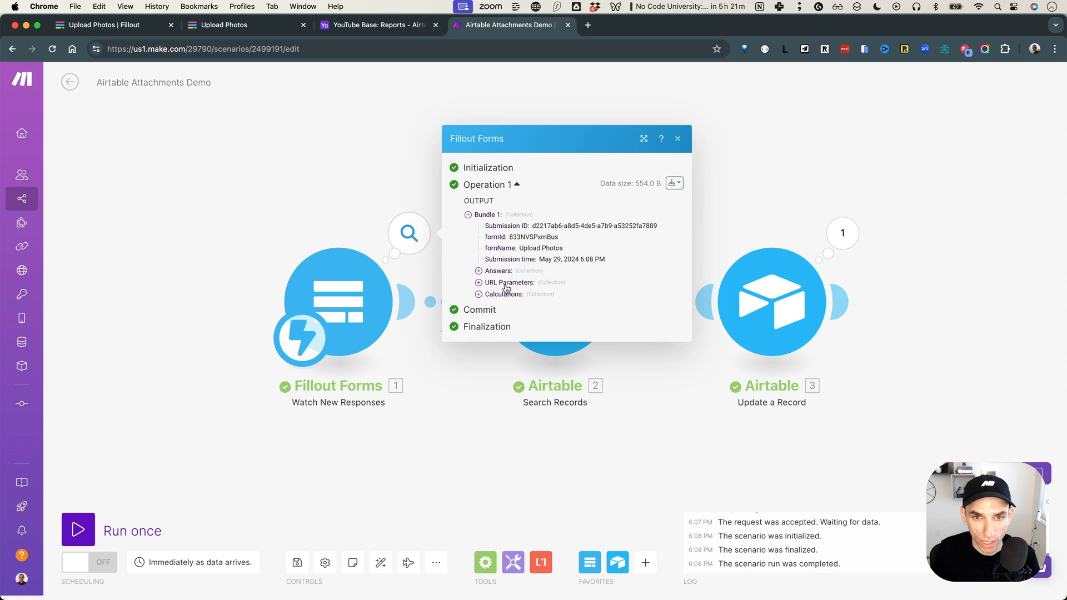
click(478, 271)
Step: Examine the Search Records module's run output, including the details of the first existing attachment in the Attachments array
click(533, 356)
click(545, 347)
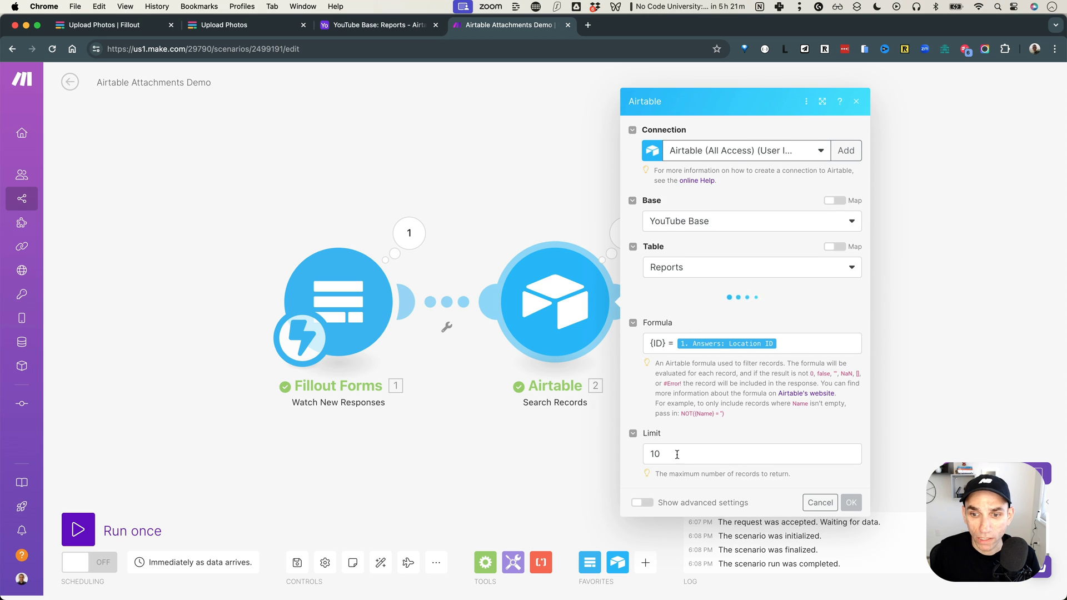
click(557, 219)
click(625, 233)
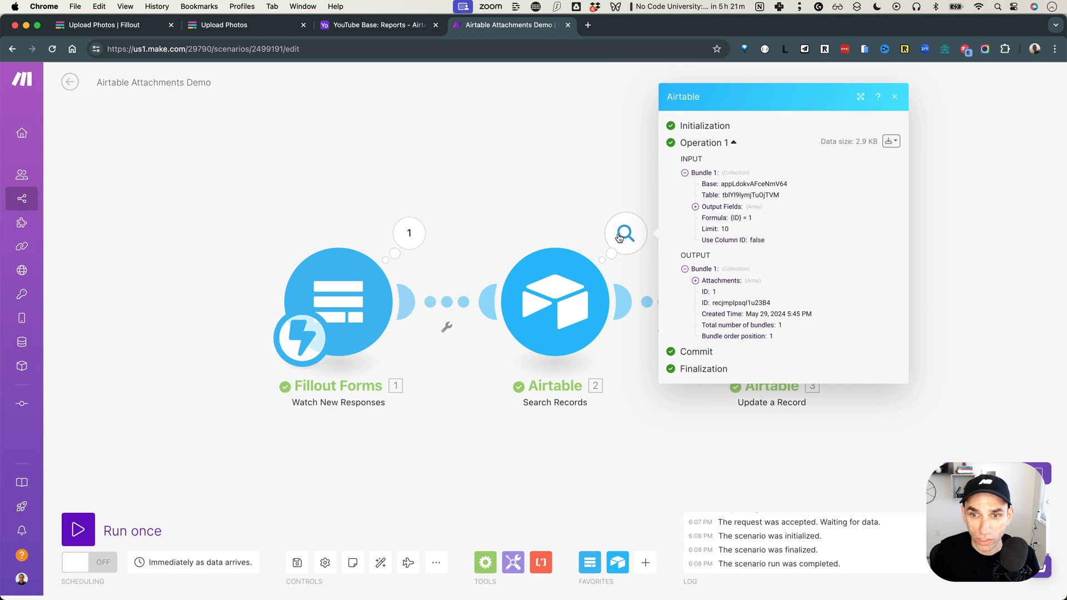
drag(623, 457, 539, 469)
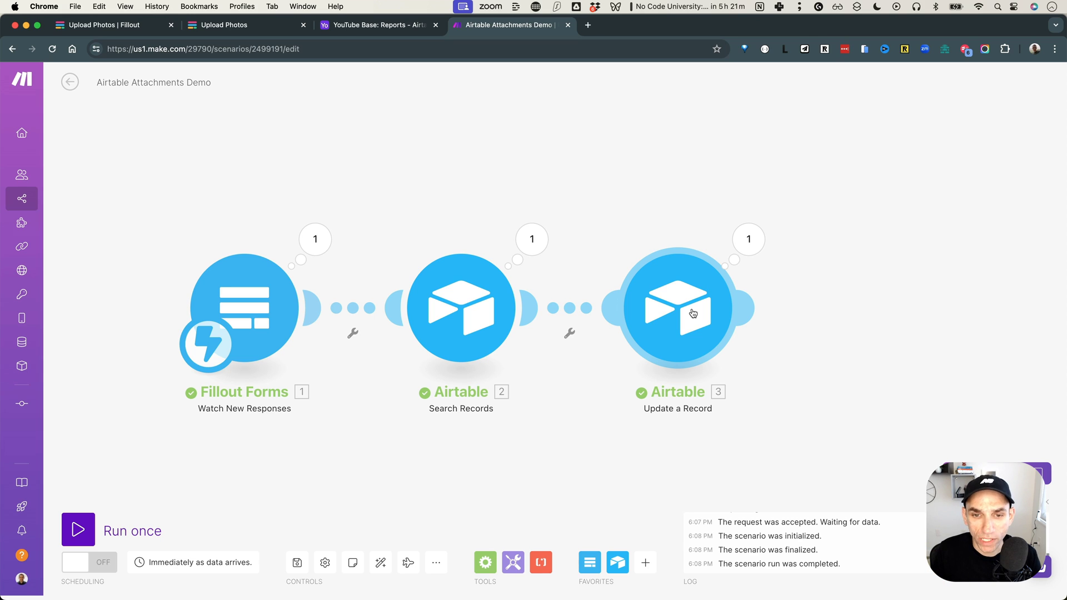
scroll(692, 313, right, 1)
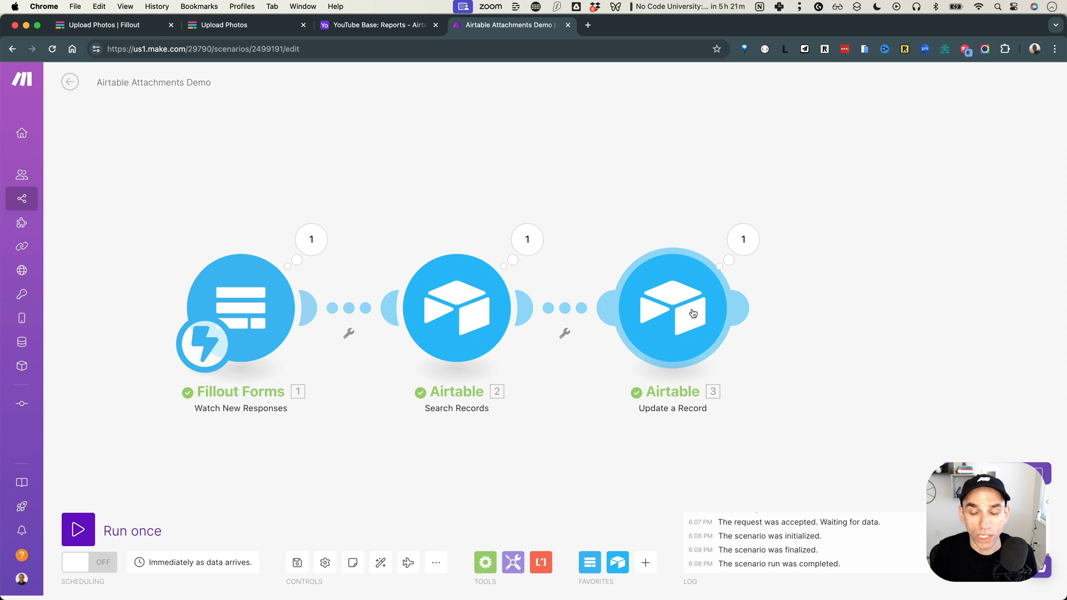
click(527, 239)
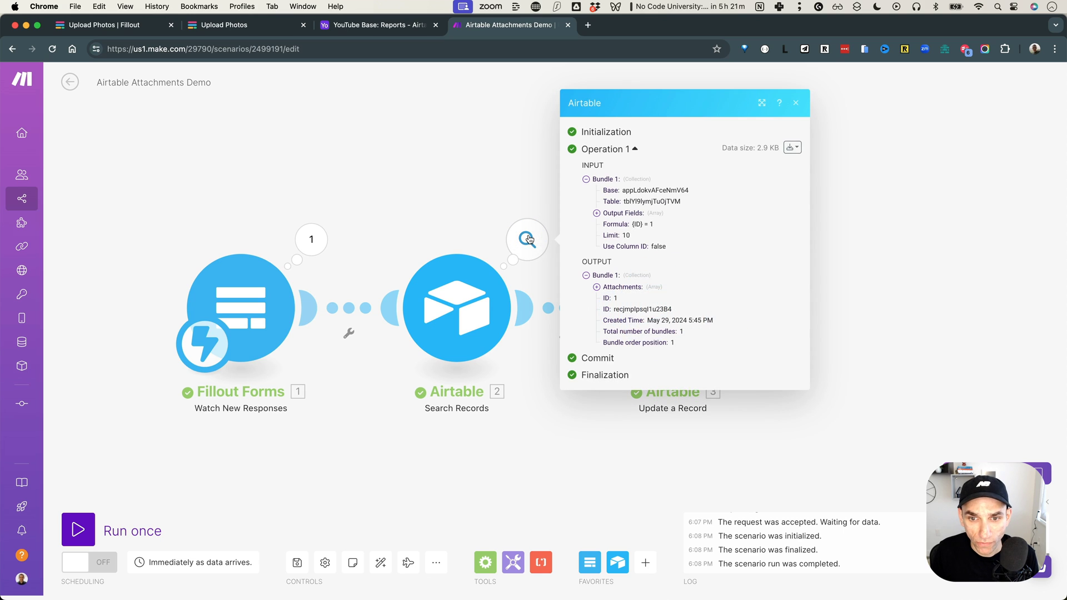
click(596, 287)
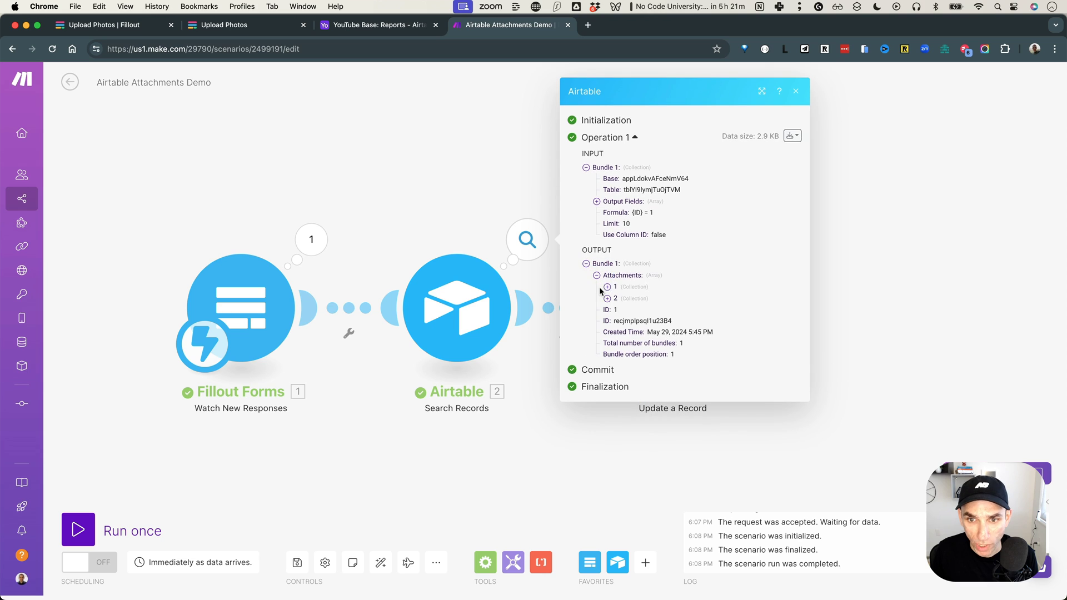
click(607, 284)
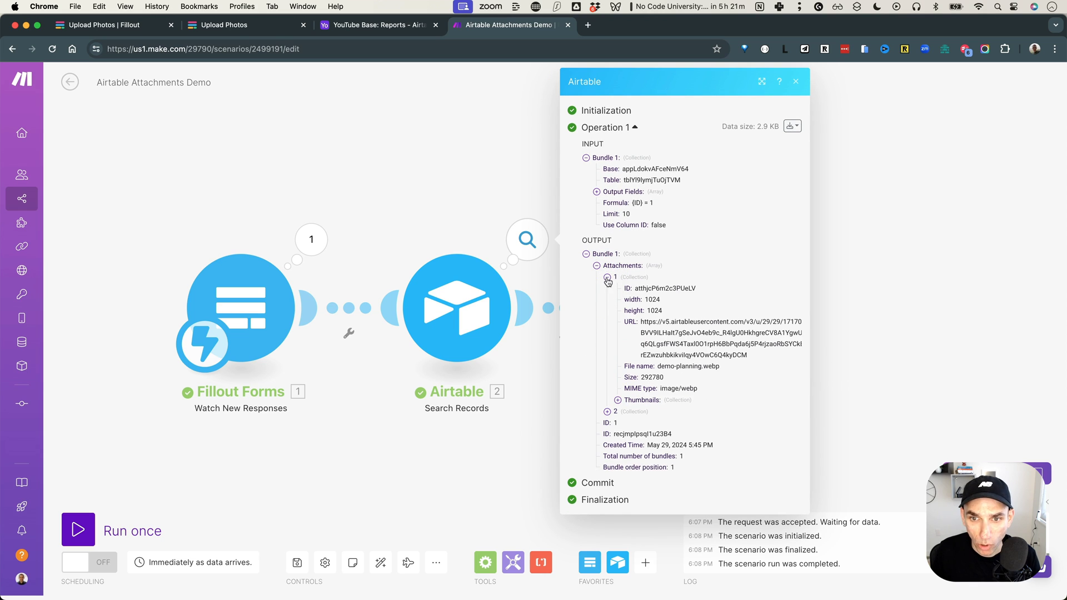
click(607, 277)
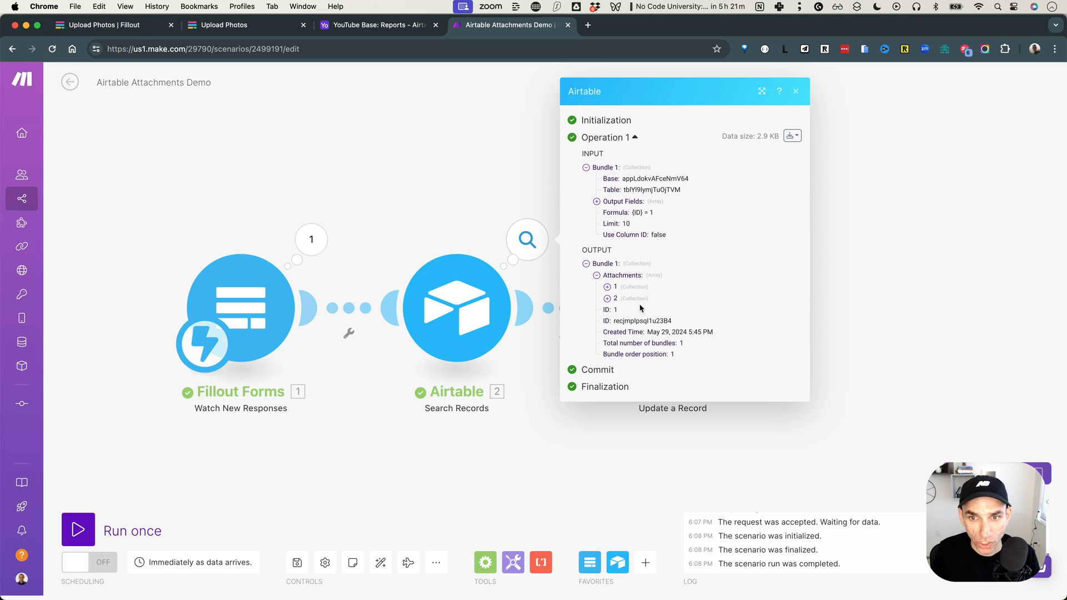
Step: Examine the URL and filename of the uploaded photo in the Photos array of the Fillout Forms output
click(323, 244)
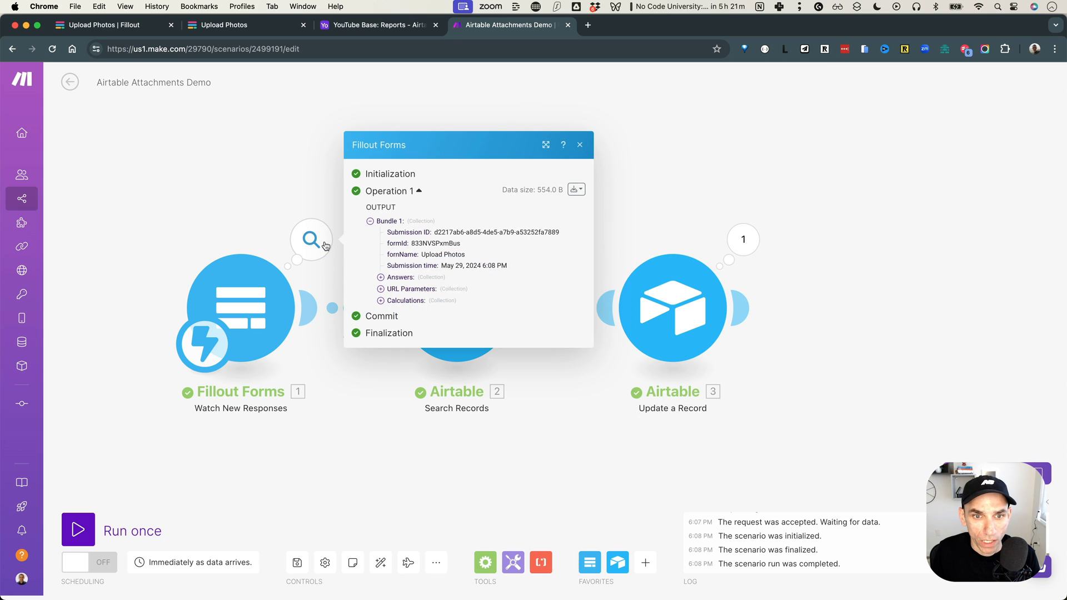
click(381, 277)
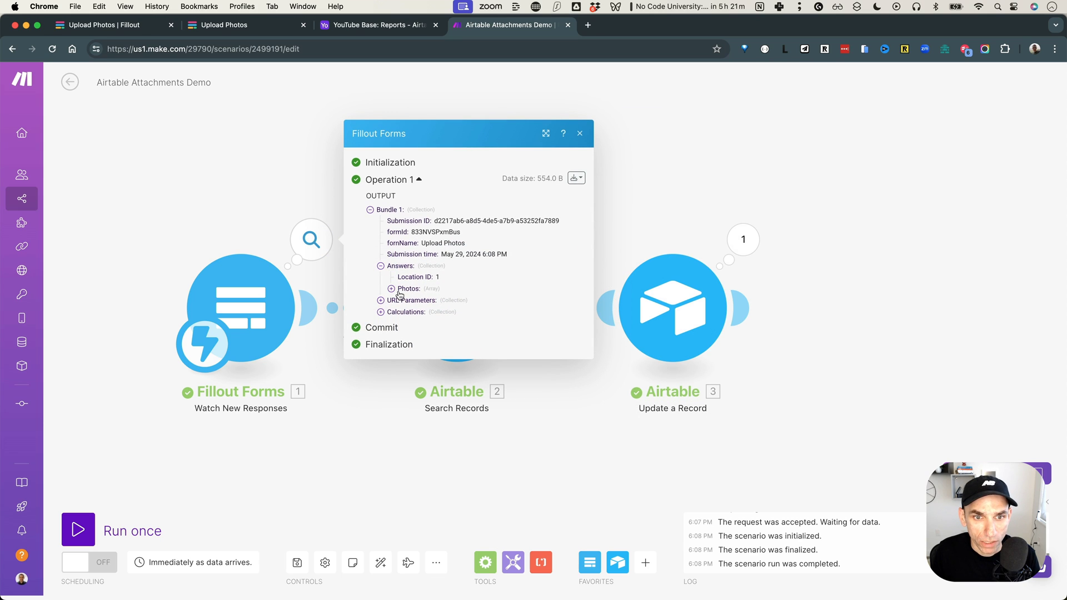
click(392, 289)
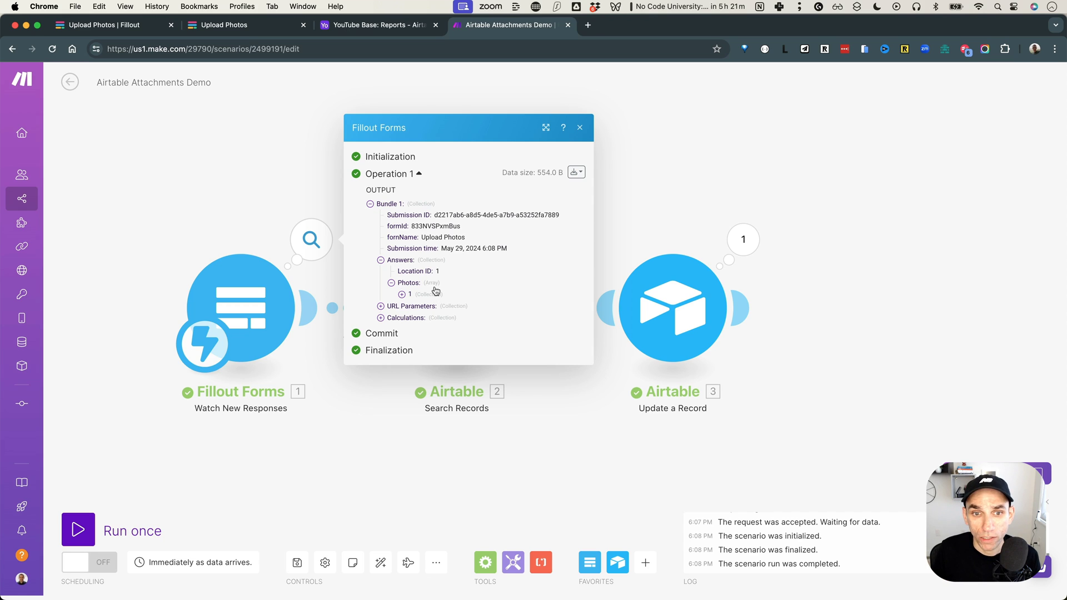
mouse_move(437, 289)
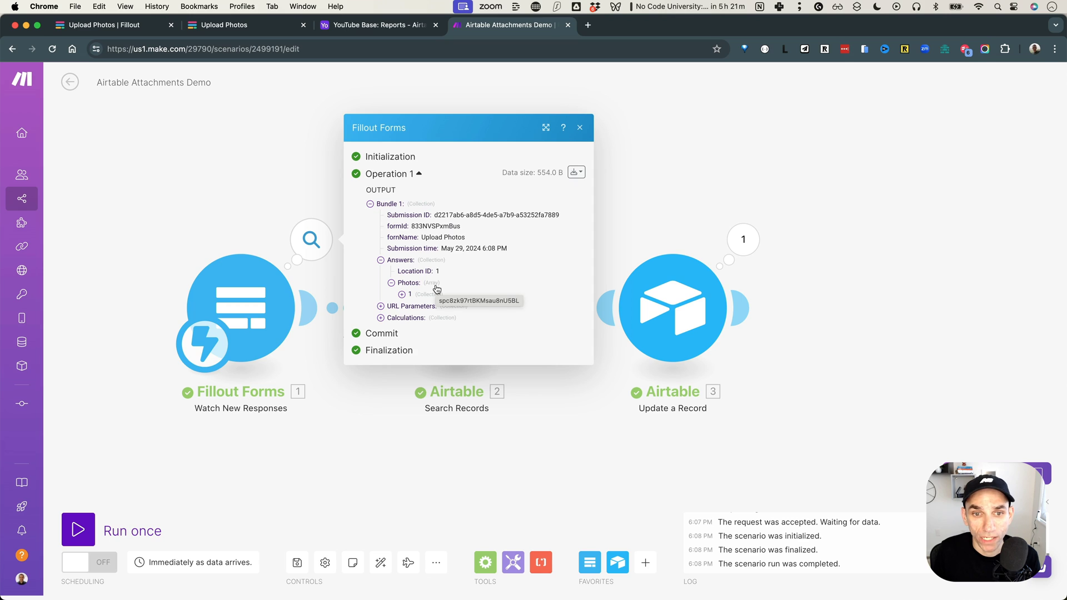
click(402, 295)
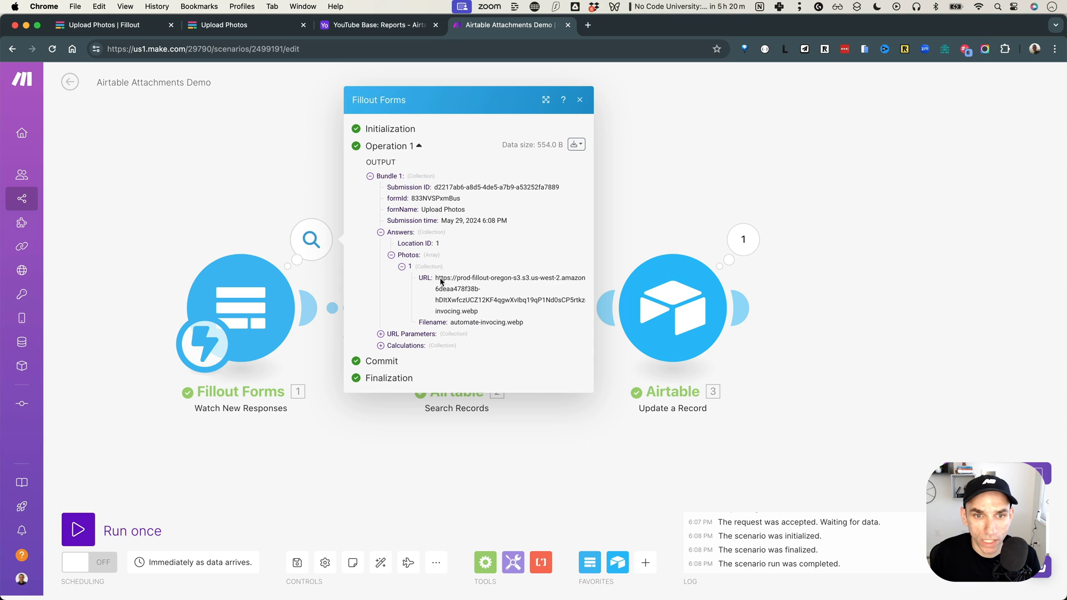
Step: Switch the Attachments field of the Update a Record module to a mapped value instead of individual items
click(402, 267)
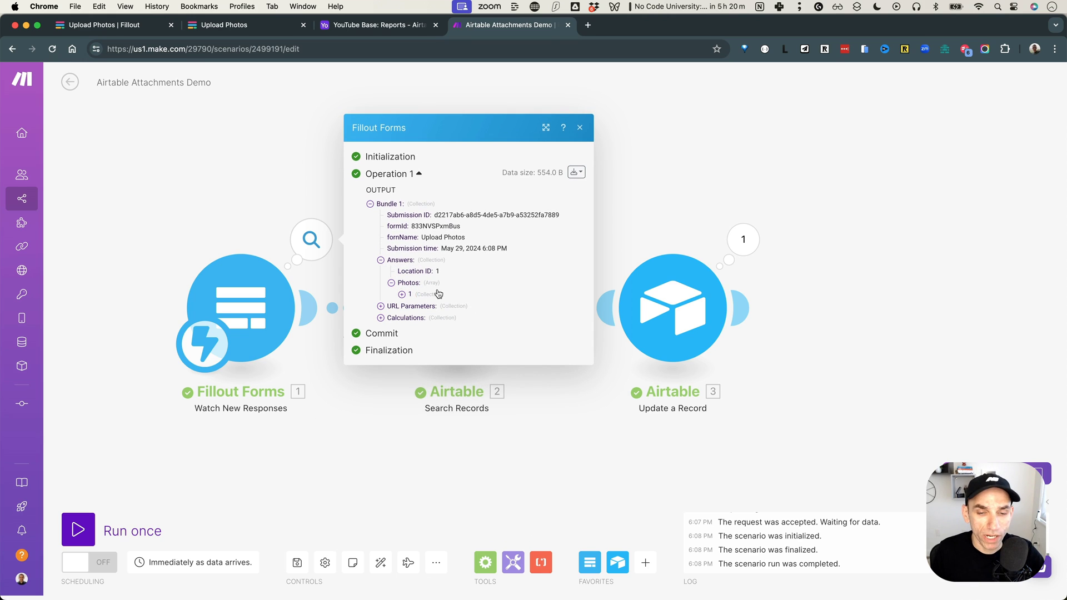
click(656, 290)
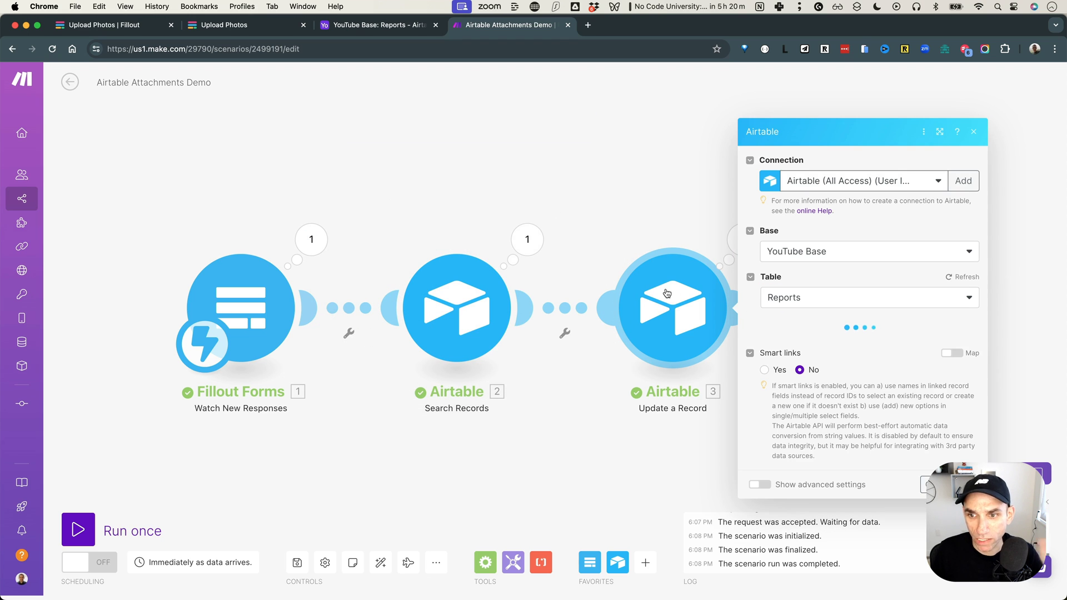
scroll(836, 352, down, 2)
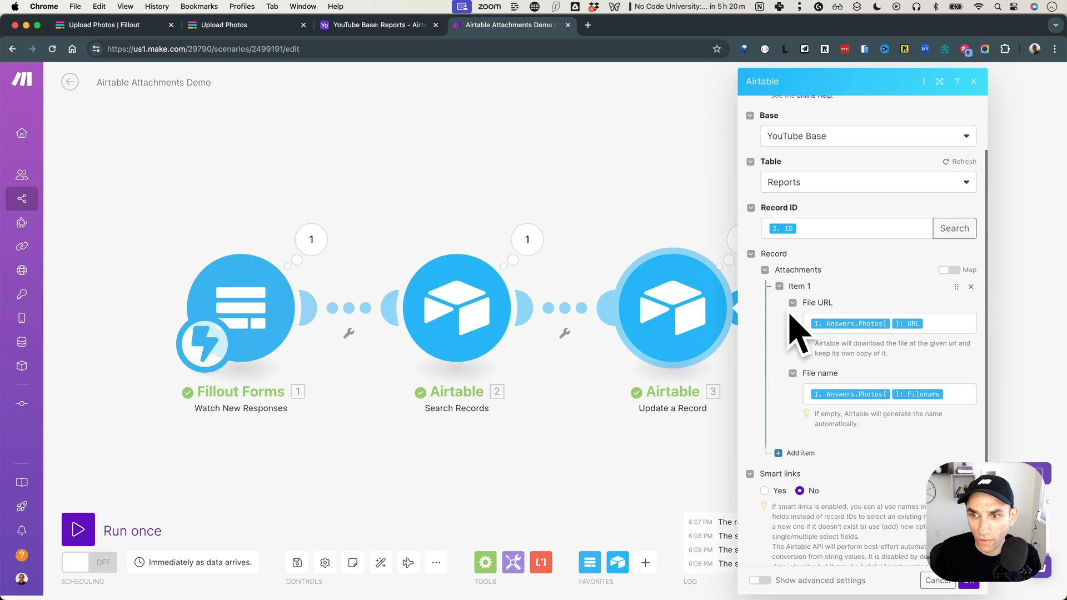
click(950, 271)
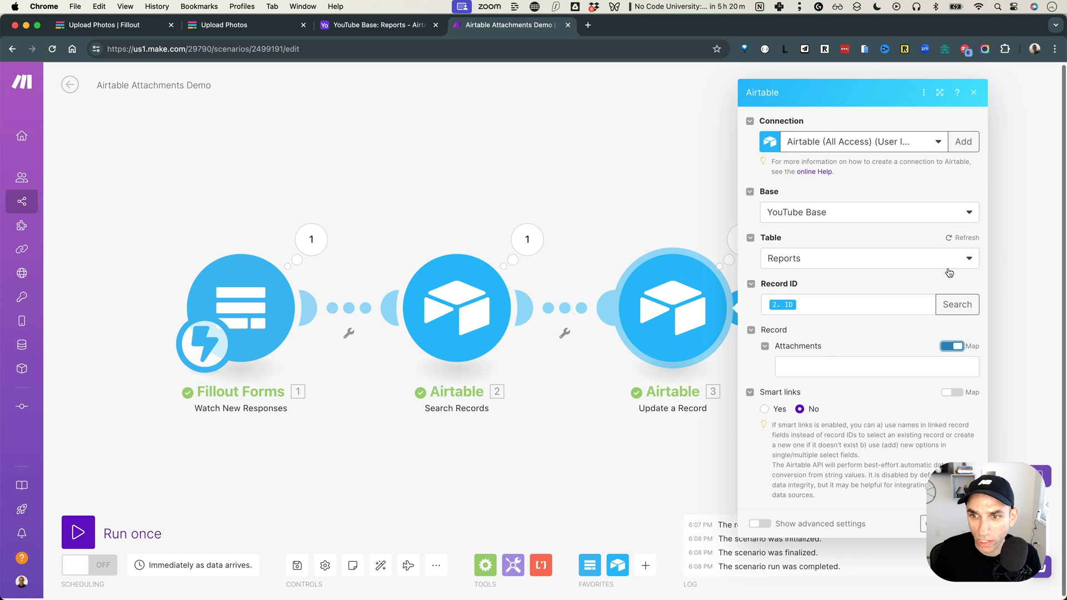
click(828, 365)
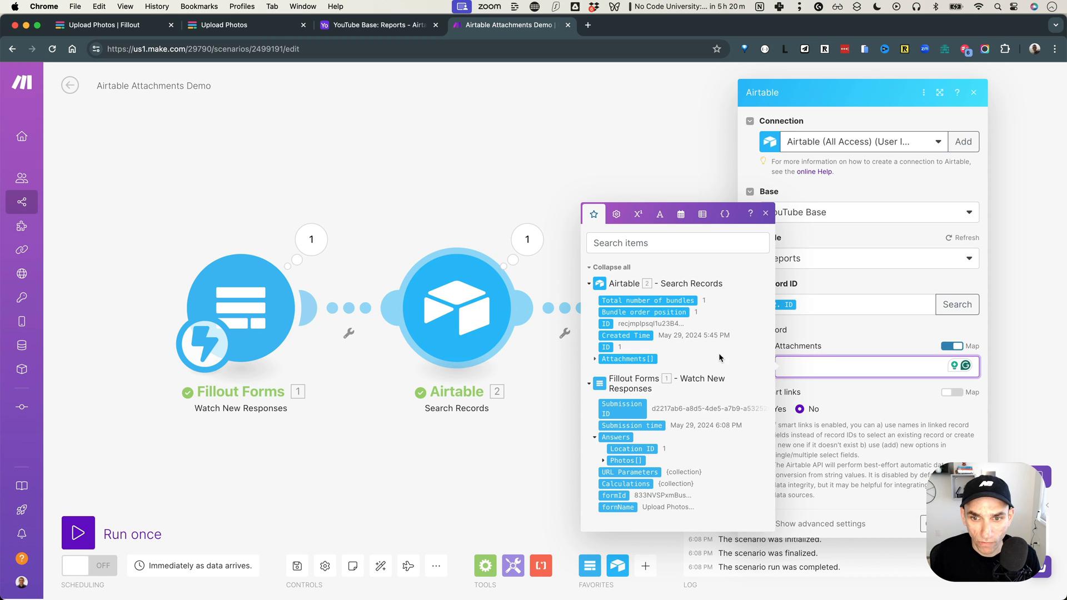
click(620, 461)
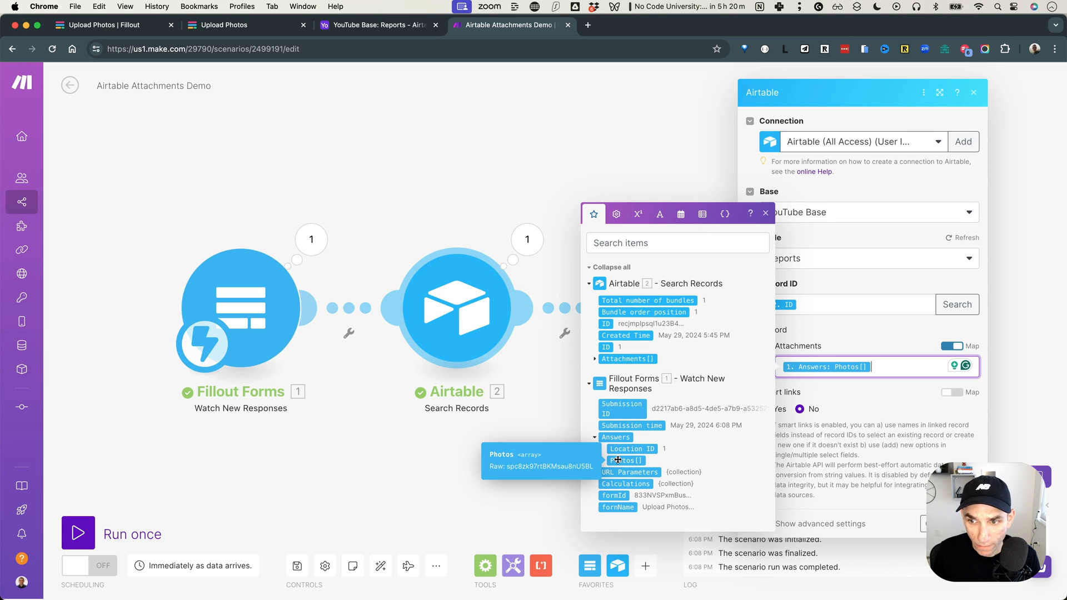
click(628, 359)
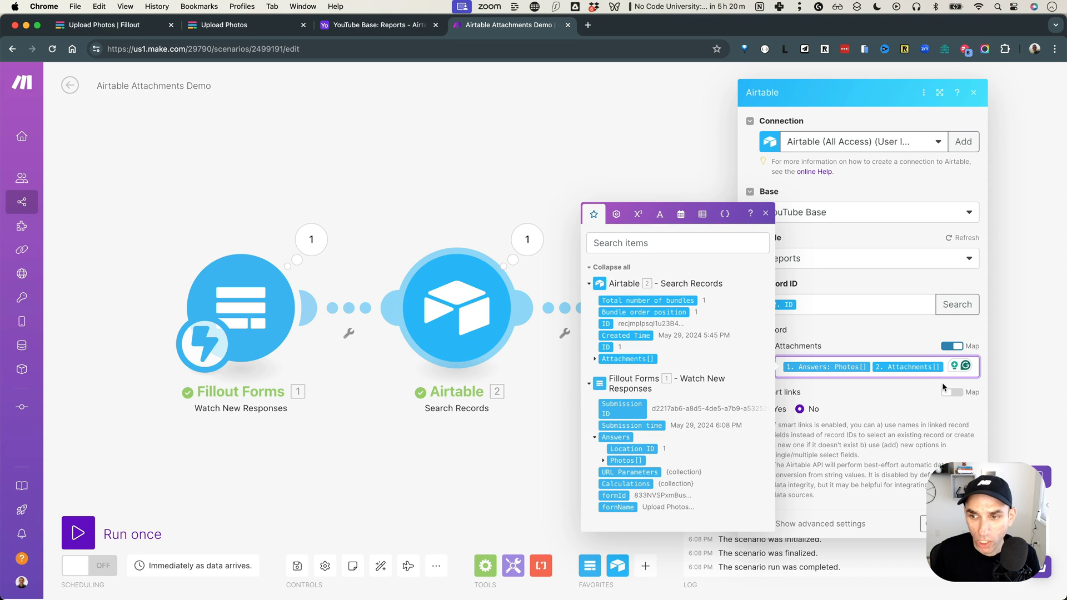
key(BackSpace)
key(BackSpace)
text(merge)
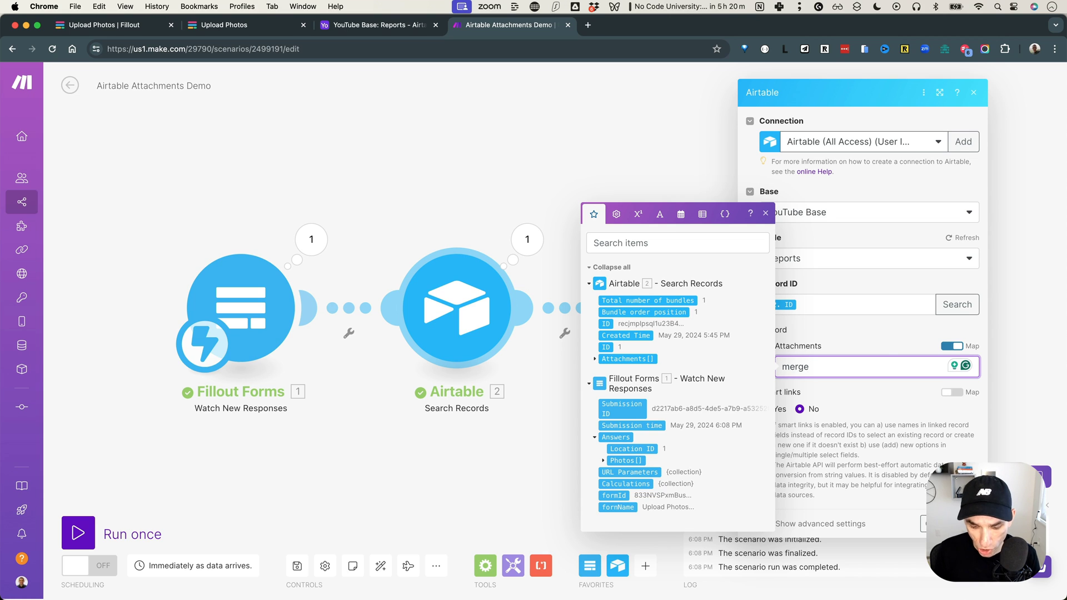
key(ctrl+a)
key(BackSpace)
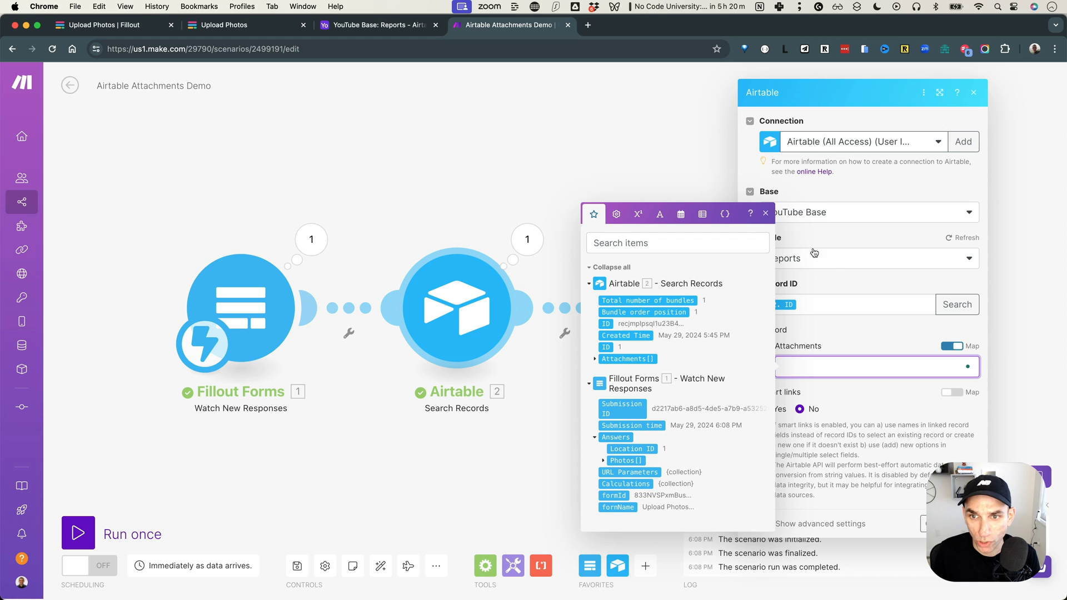
Step: Map Attachments with the merge array function, combining the Fillout Answers Photos[] array and the Search Records Attachments[] array, and close the module settings
click(702, 213)
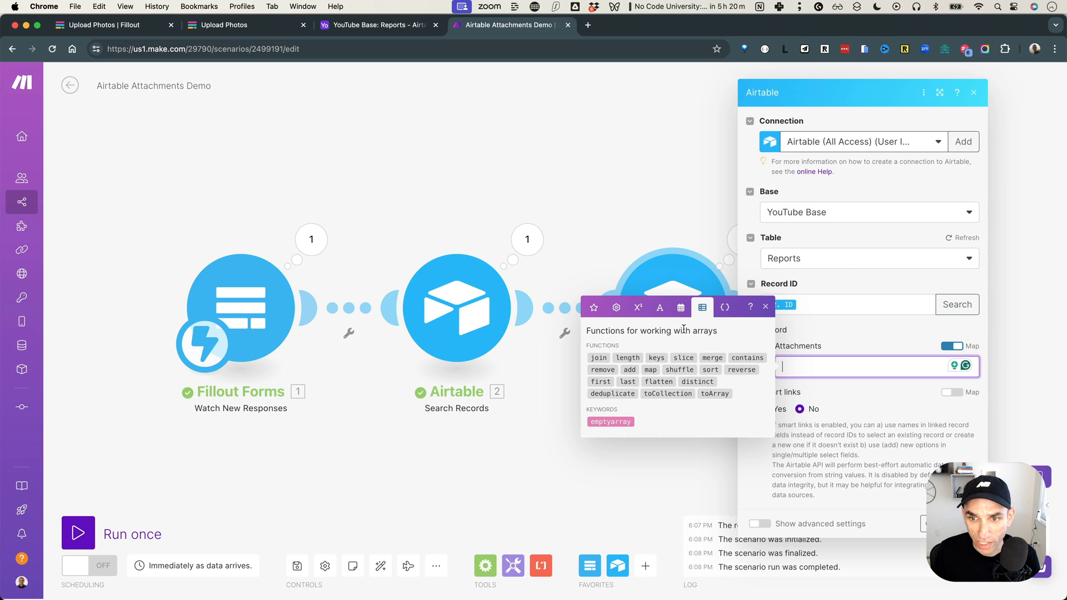
click(712, 357)
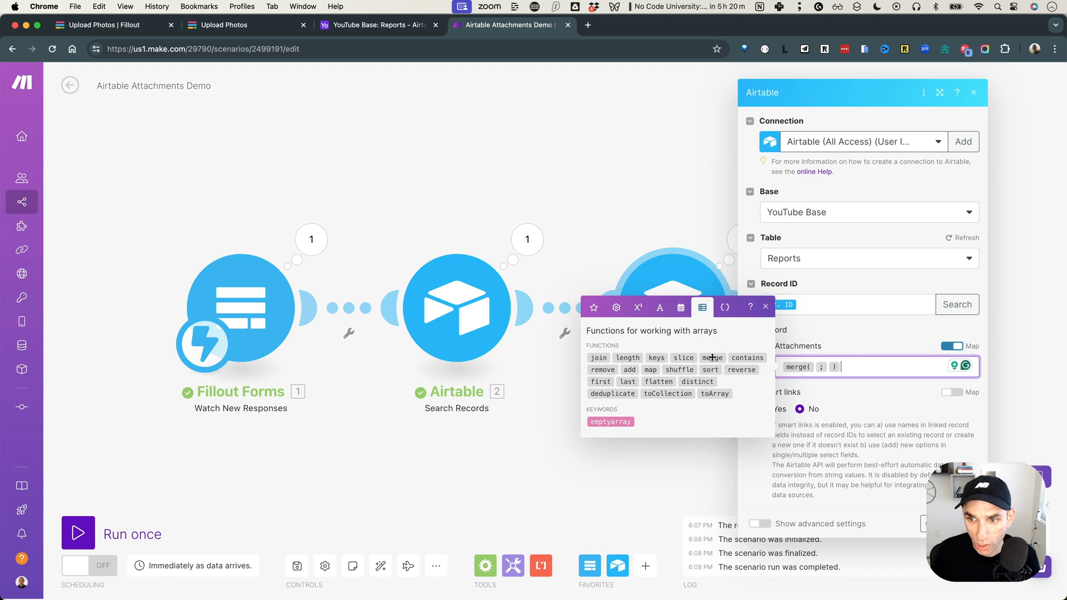
click(853, 366)
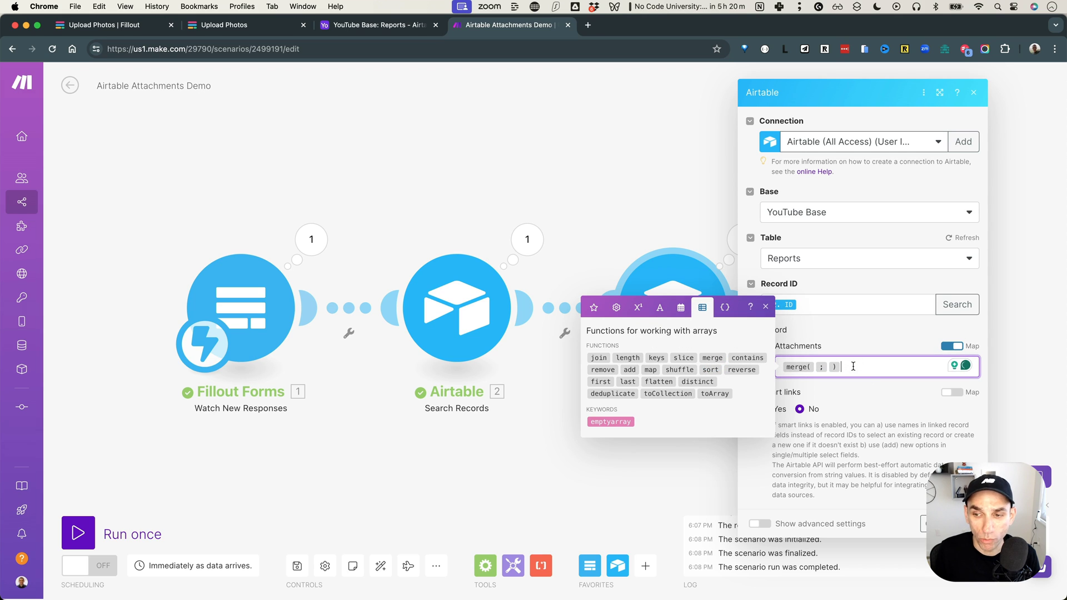
key(Left)
key(Left)
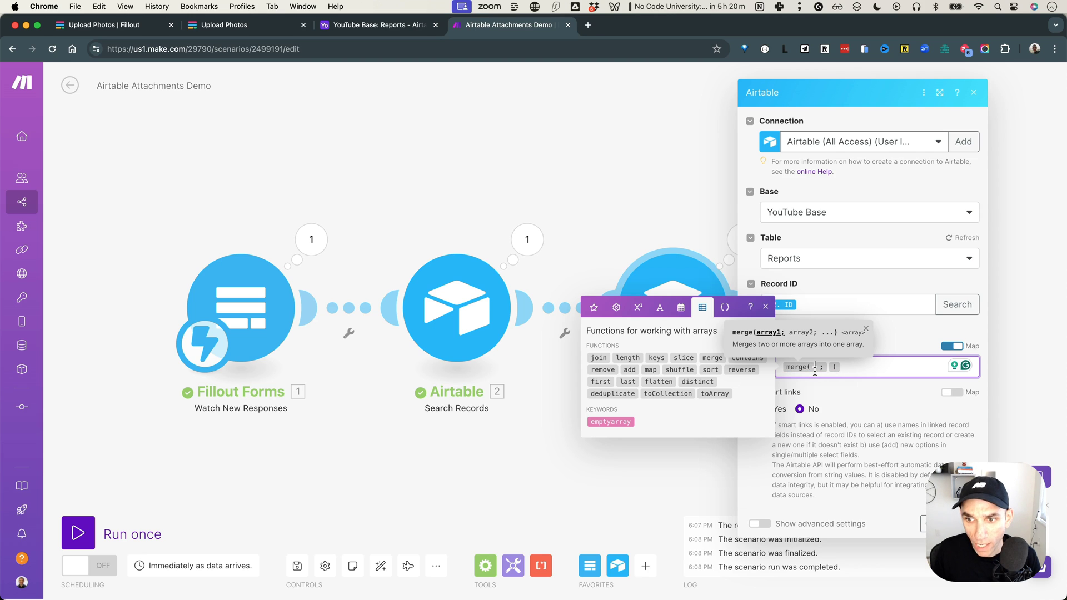
click(594, 308)
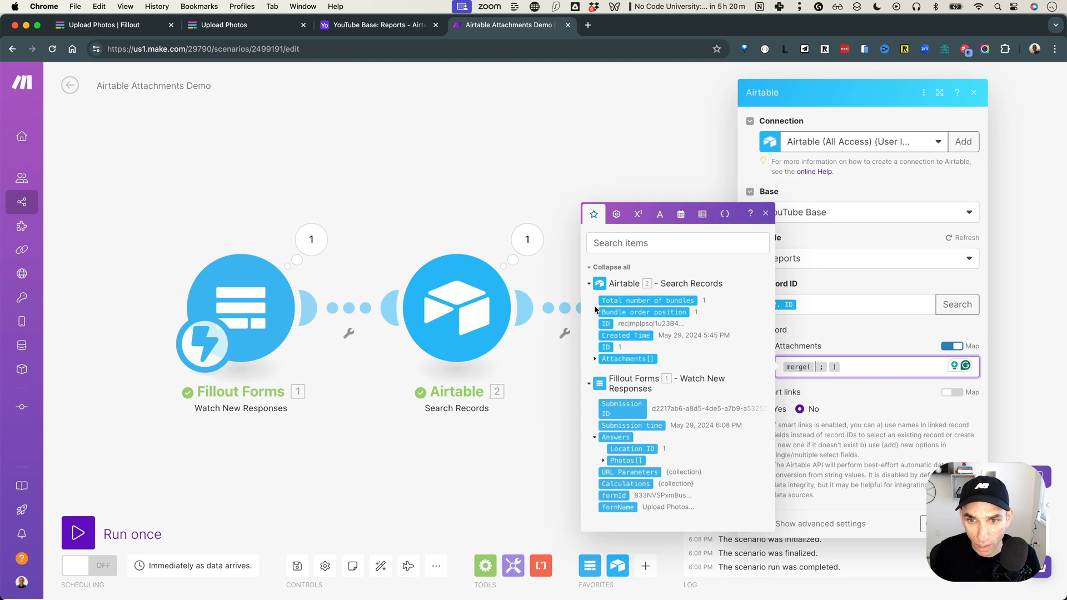
click(619, 461)
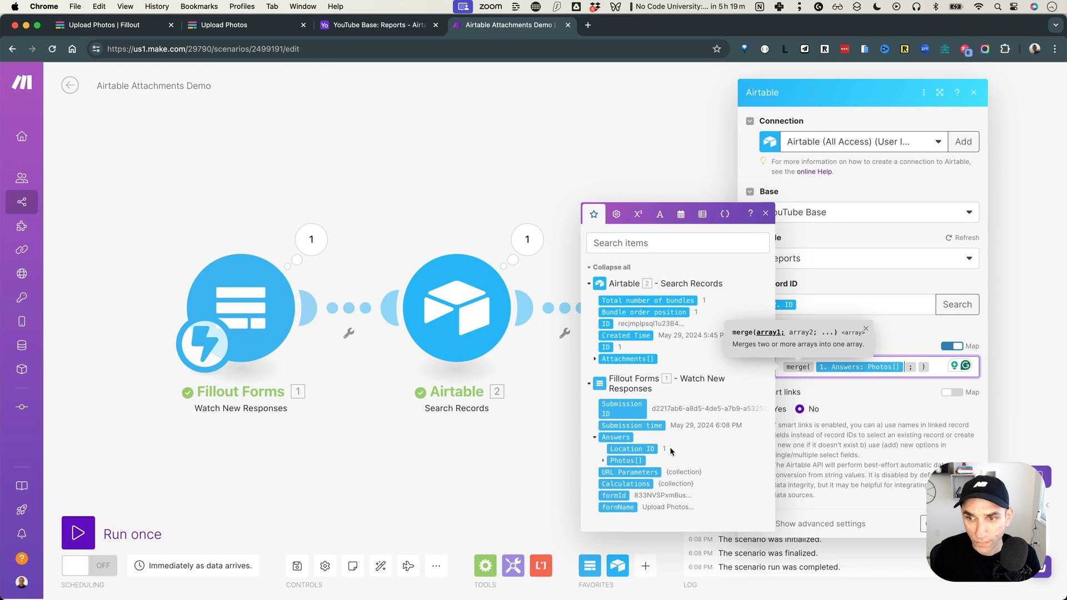
click(918, 366)
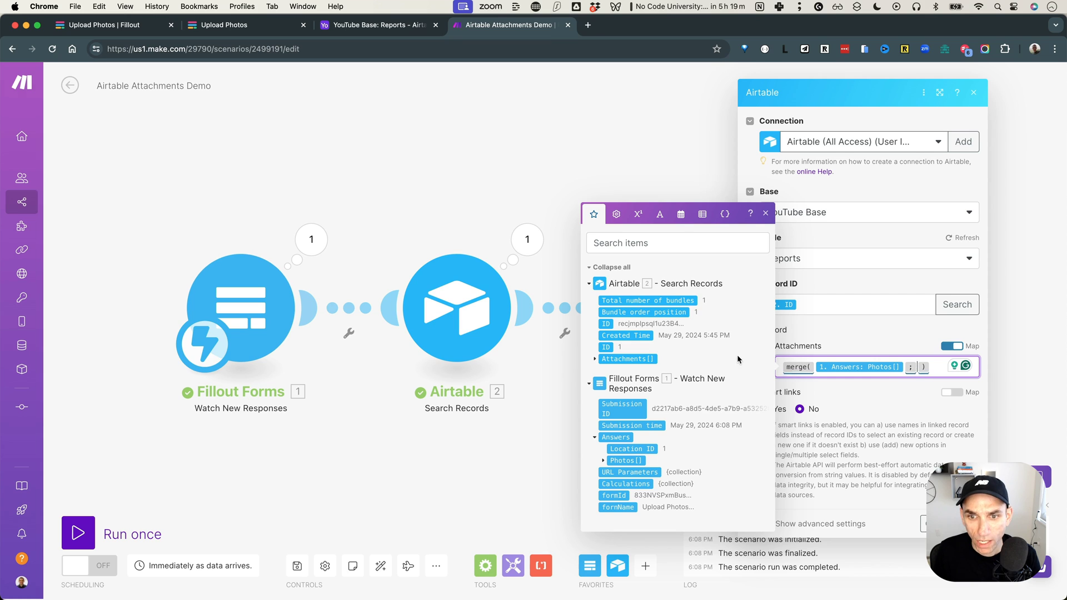
click(626, 359)
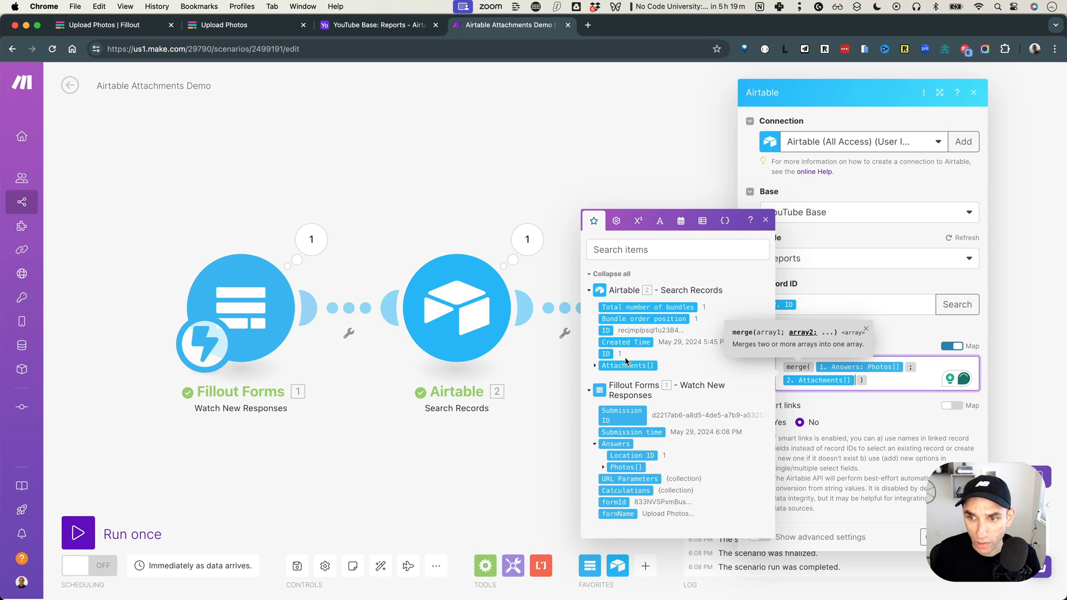
click(887, 381)
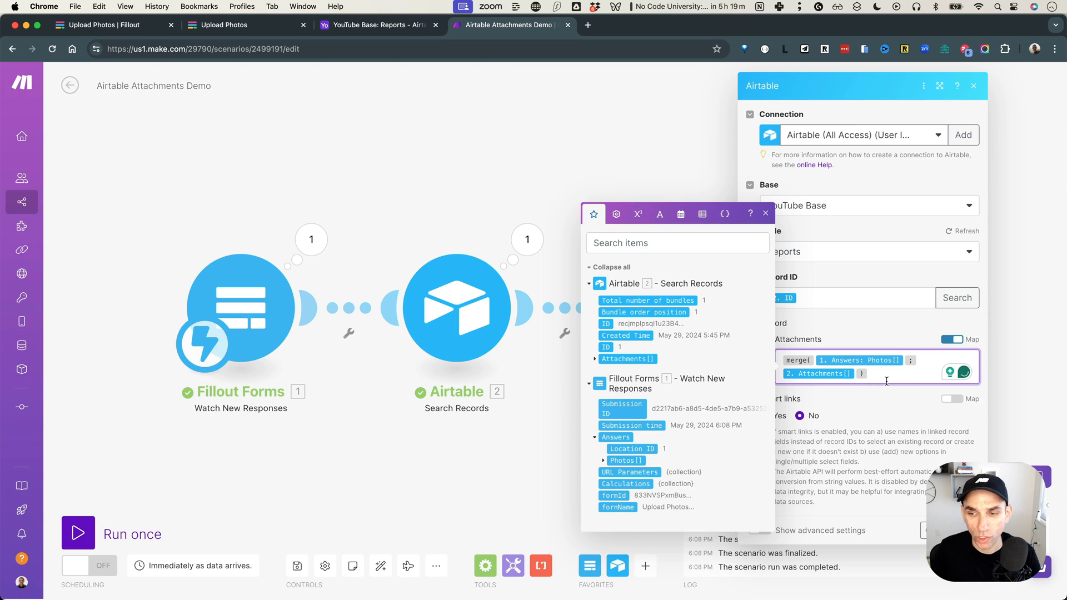
click(329, 221)
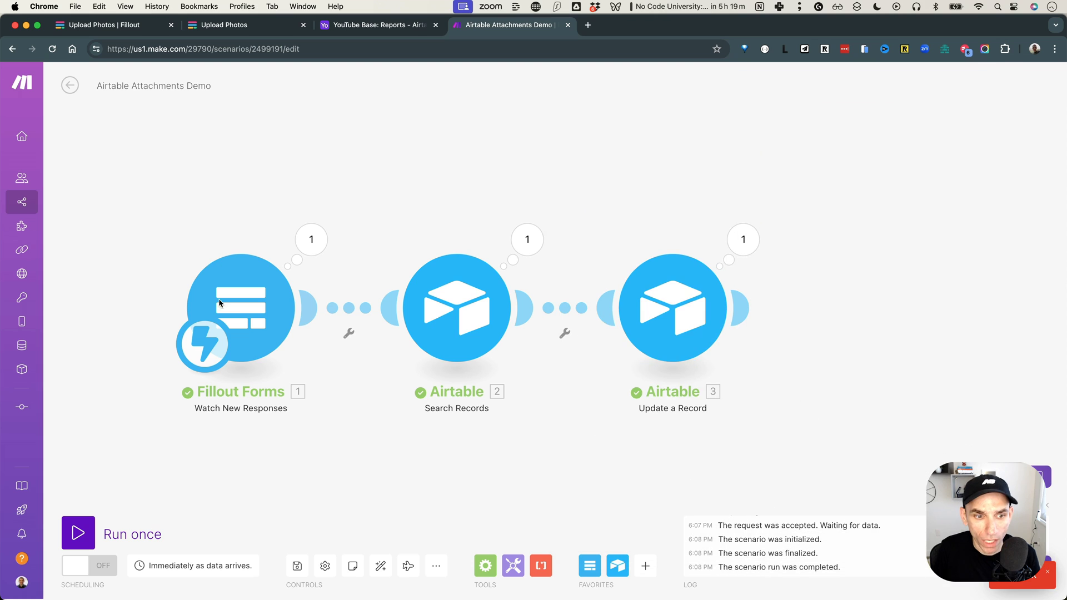
Step: Run the scenario once and view record 1's existing attachment in the Airtable Reports table
click(65, 534)
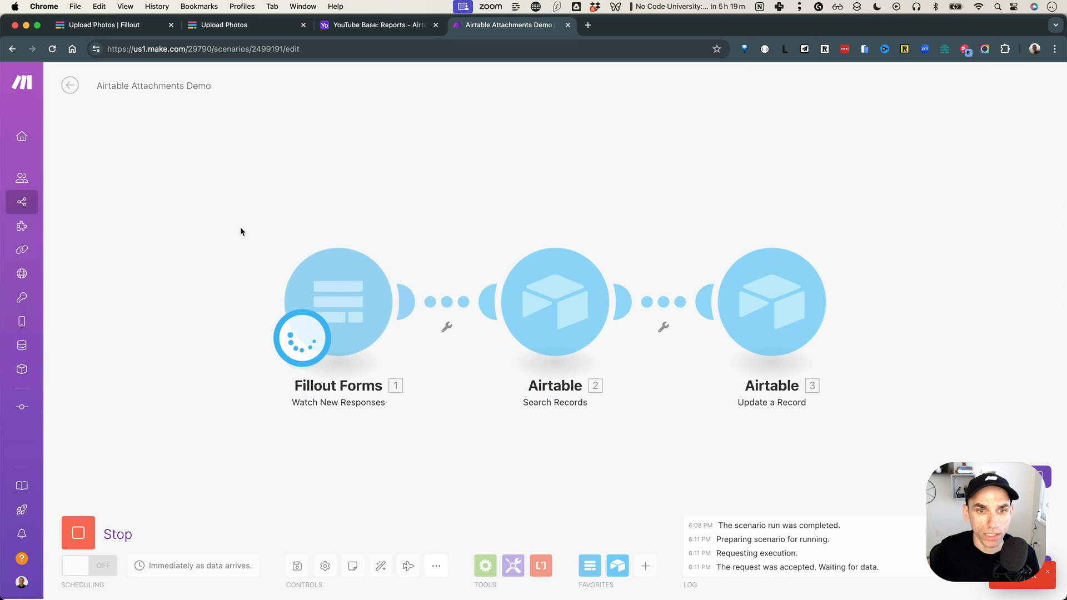
click(364, 25)
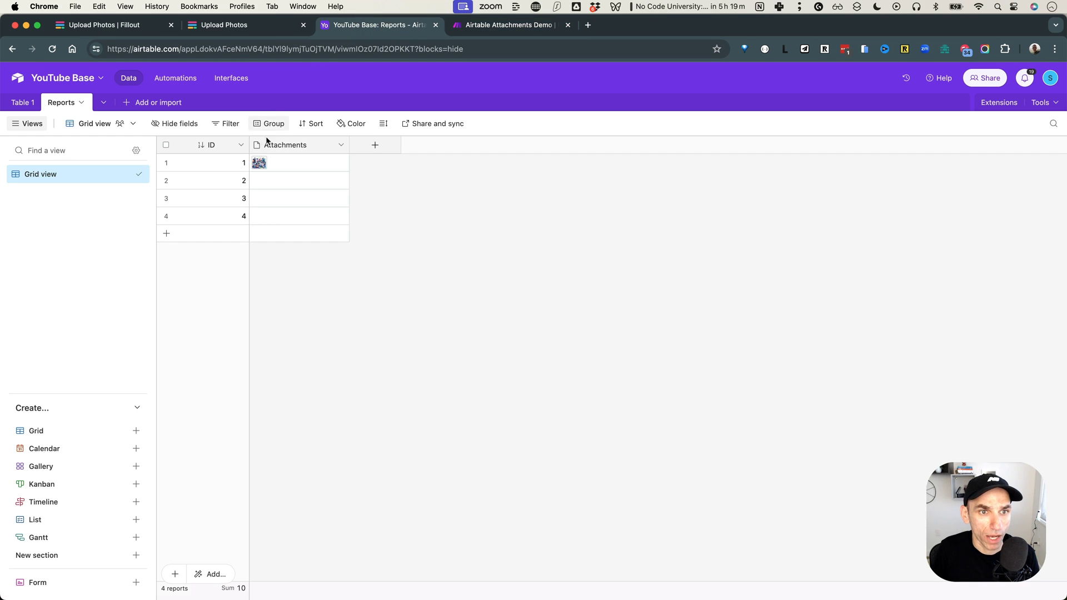
click(258, 165)
click(258, 165)
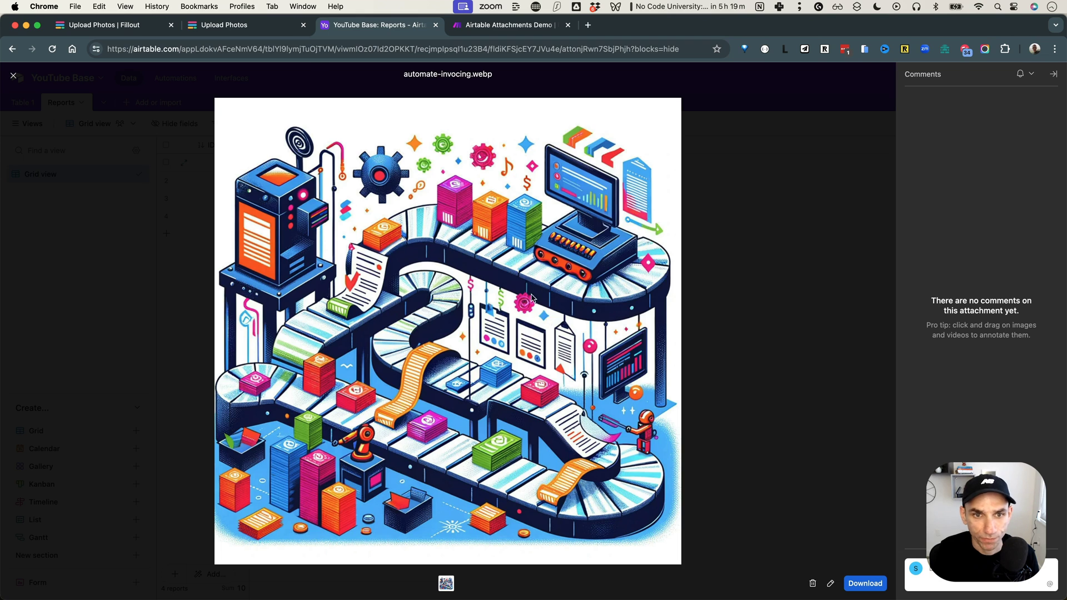
key(Escape)
Step: Submit another Fillout Upload Photos response with Location ID 1 and the photo demo-planning.webp
key(ctrl+shift+Tab)
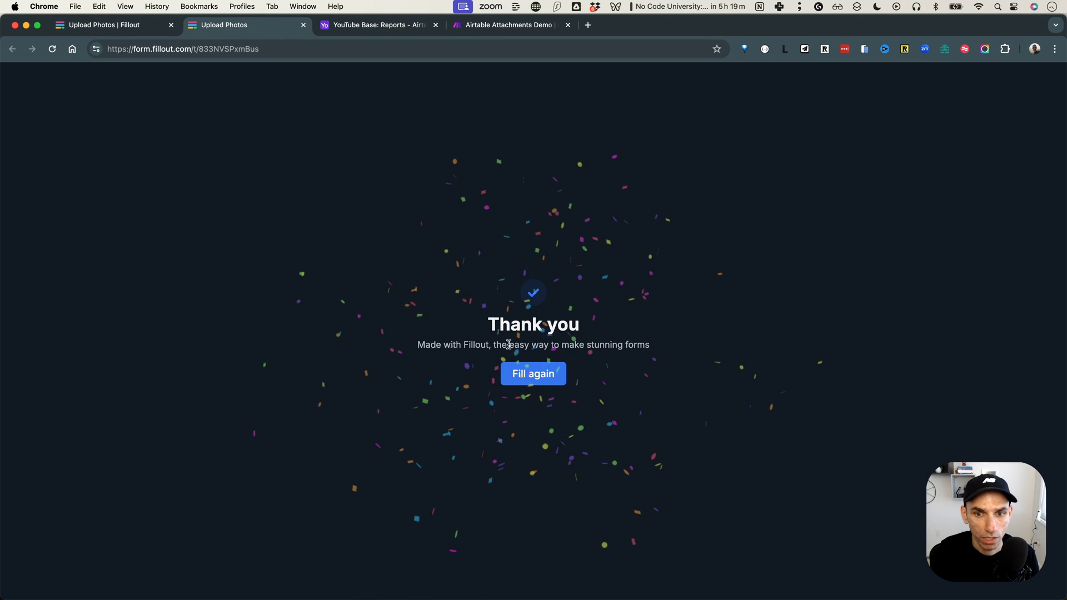
click(532, 374)
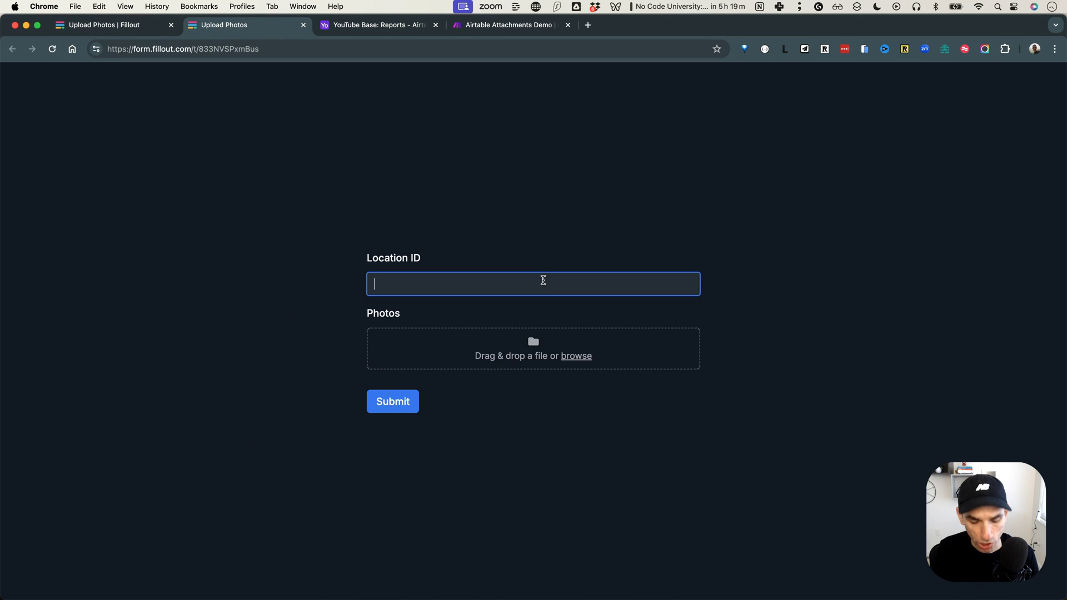
click(578, 356)
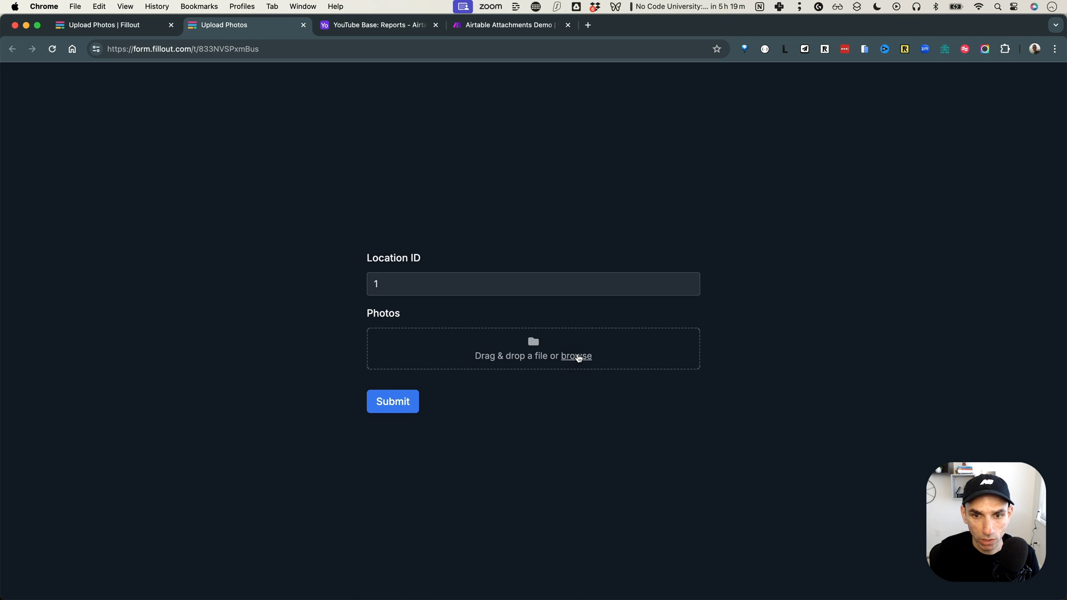
scroll(716, 434, right, 10)
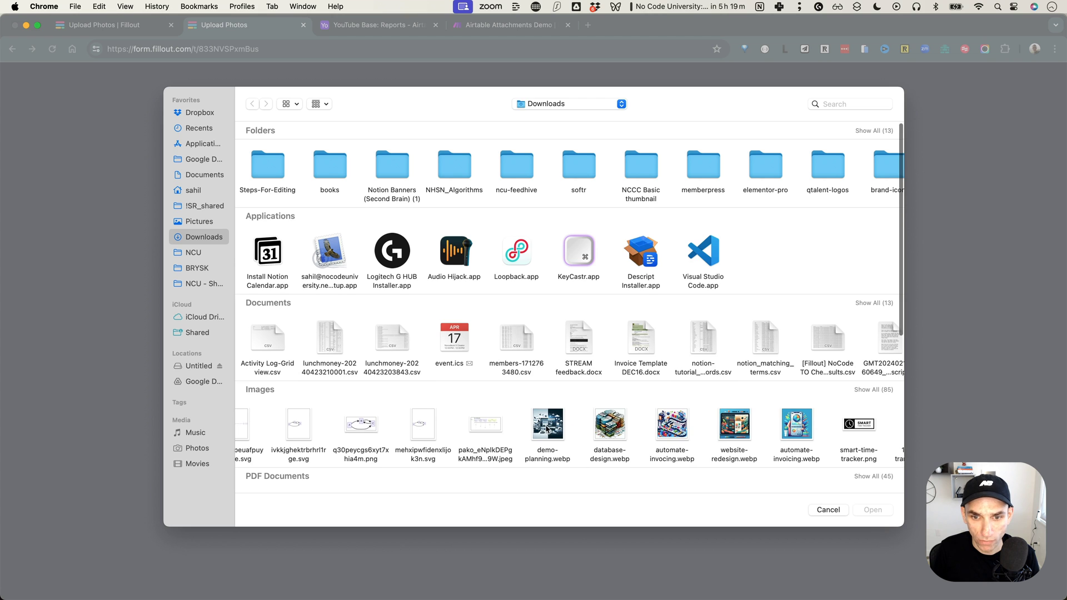
click(547, 429)
click(874, 509)
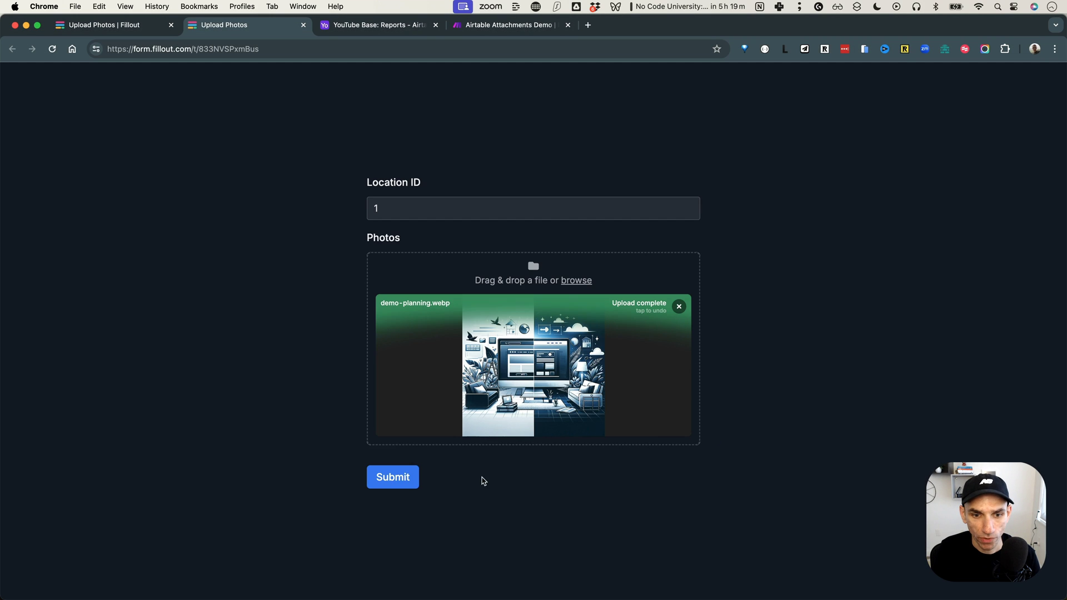
click(392, 476)
Step: Check the scenario run in Make and examine record 1's attachments in the Airtable Reports table
click(527, 25)
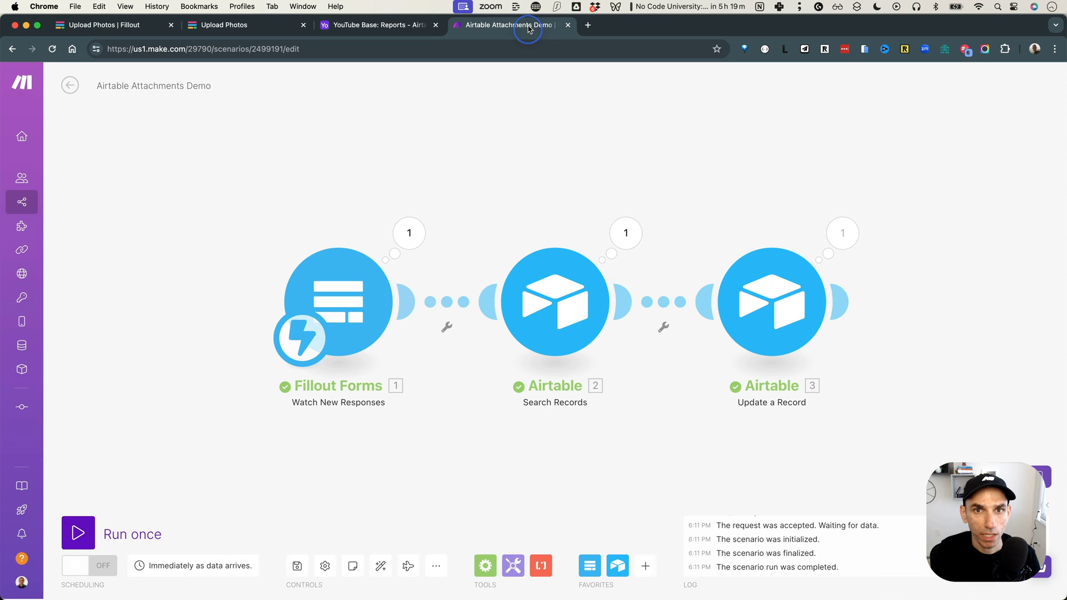
click(375, 25)
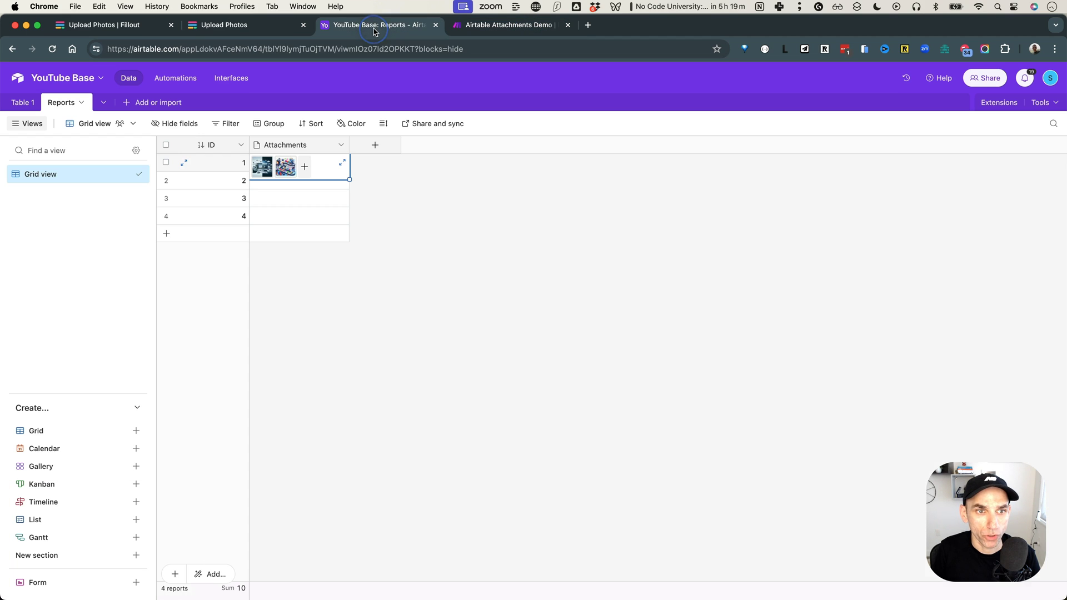
click(453, 213)
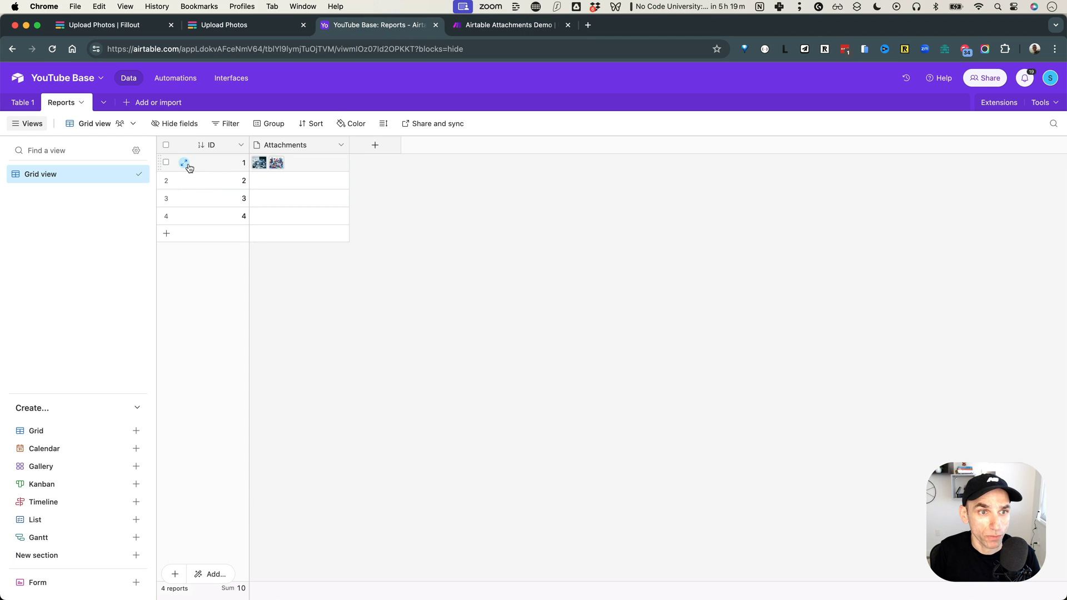
click(184, 163)
Step: Return to Make and examine the Attachments arrays in the input and output of the Update a Record module's run
click(508, 25)
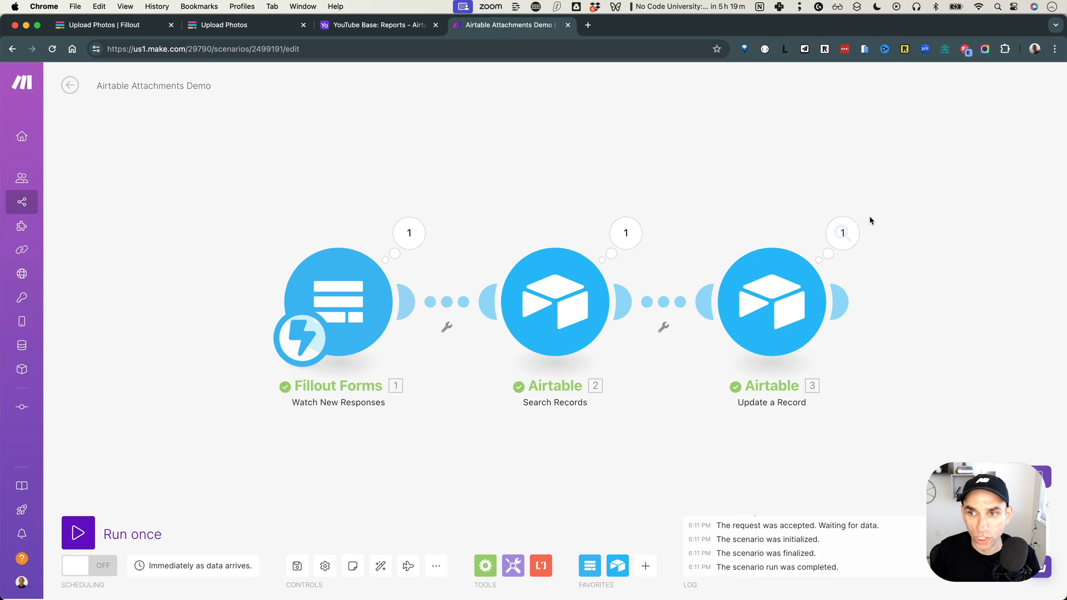
click(843, 232)
click(597, 291)
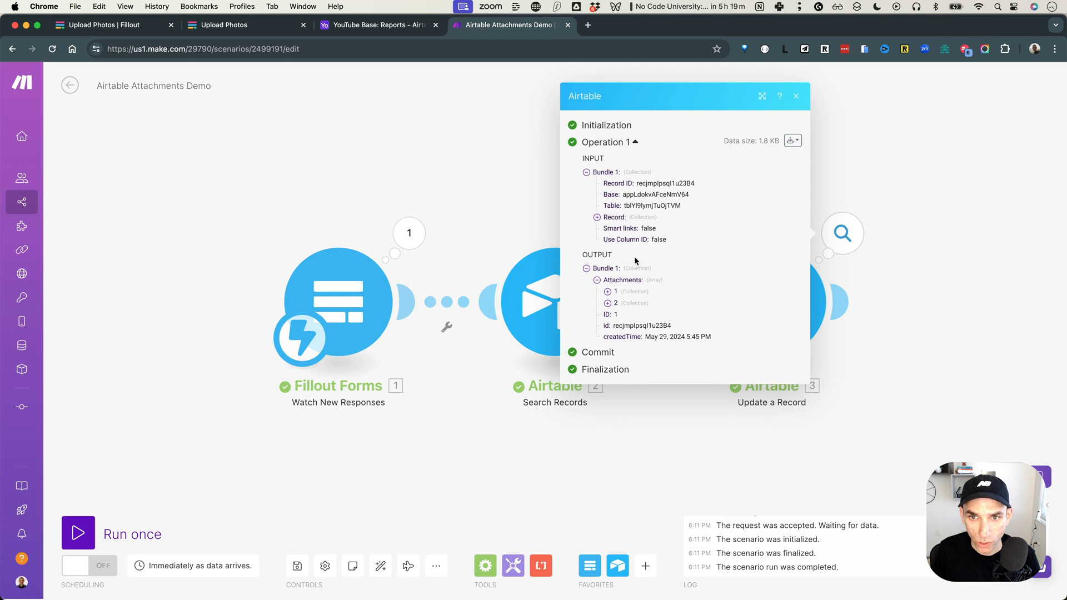
click(597, 216)
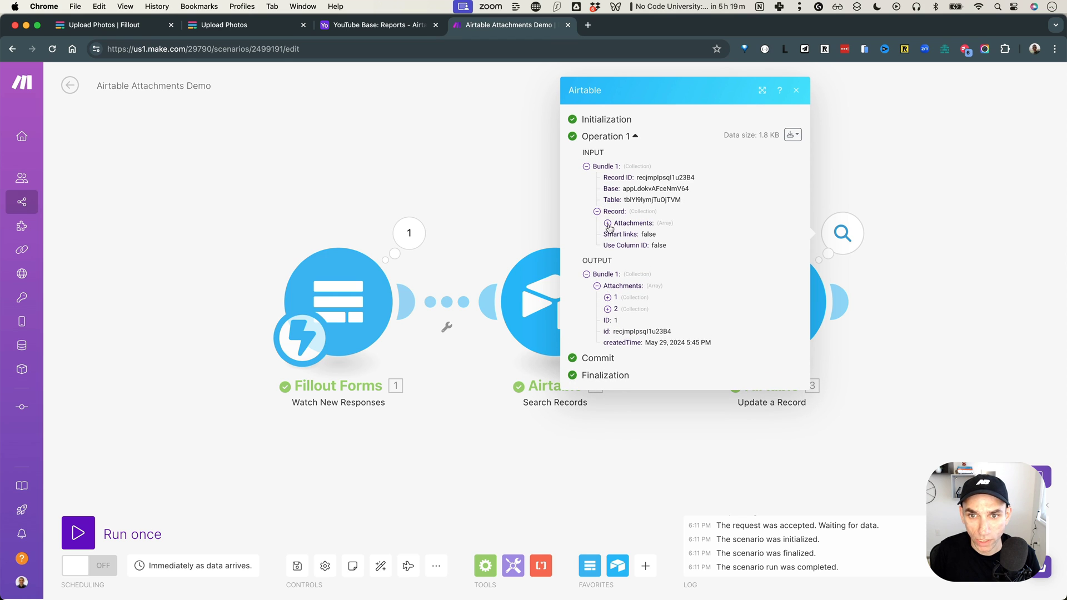
click(608, 223)
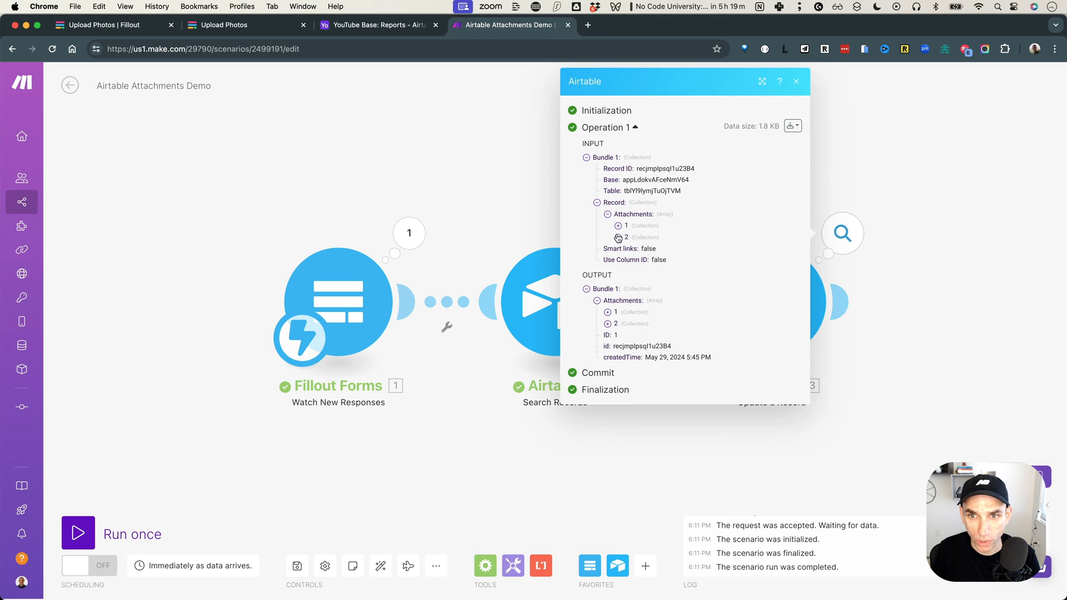
click(897, 293)
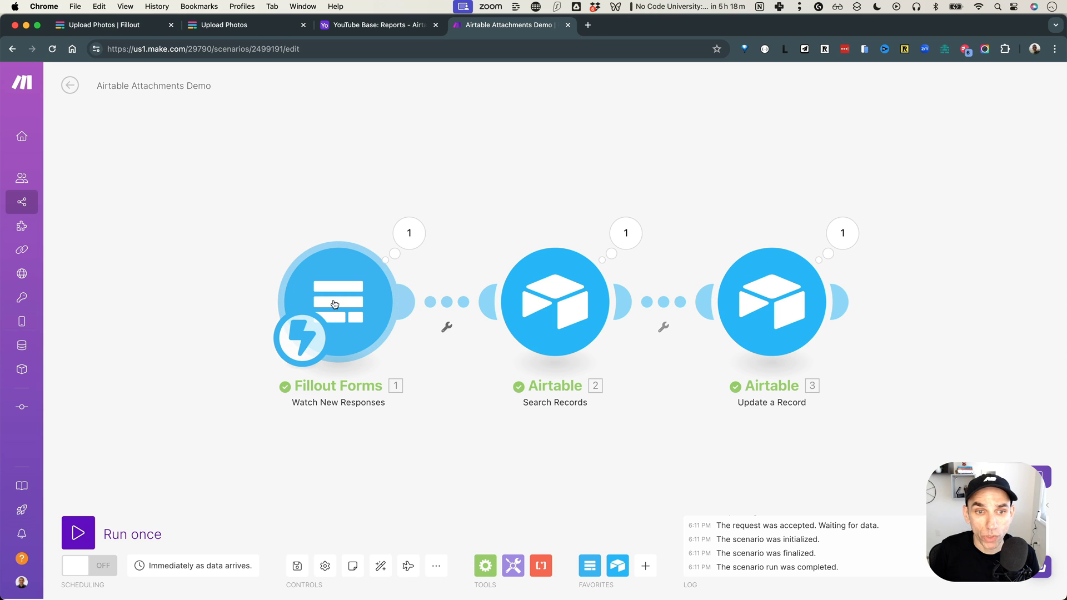
Step: Examine the Photos array in the Fillout Forms module's run output, including its item's URL and filename
click(354, 293)
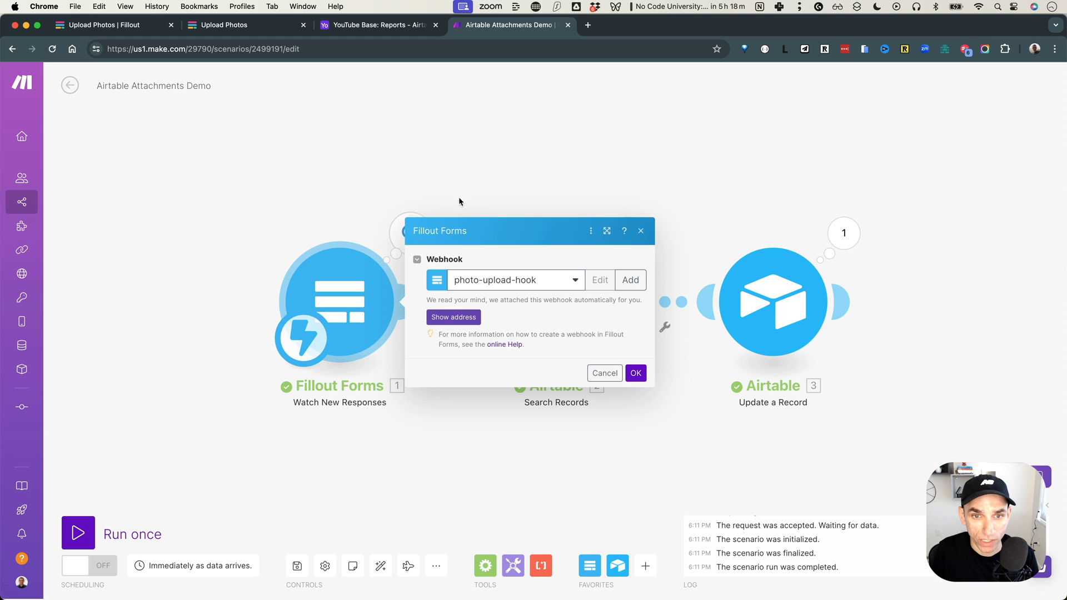
click(433, 216)
click(410, 232)
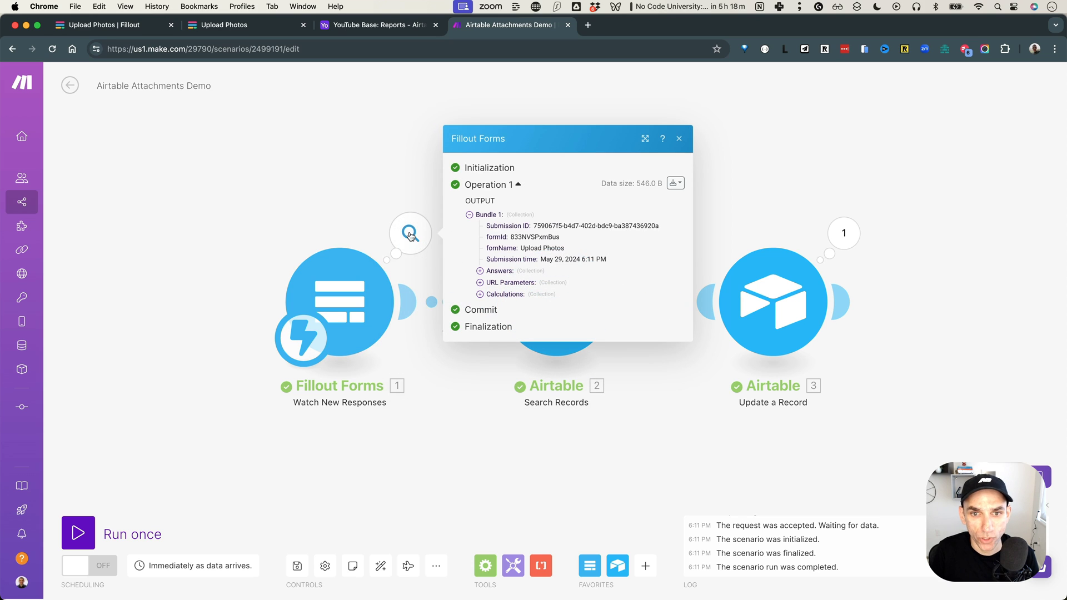
click(480, 271)
click(490, 293)
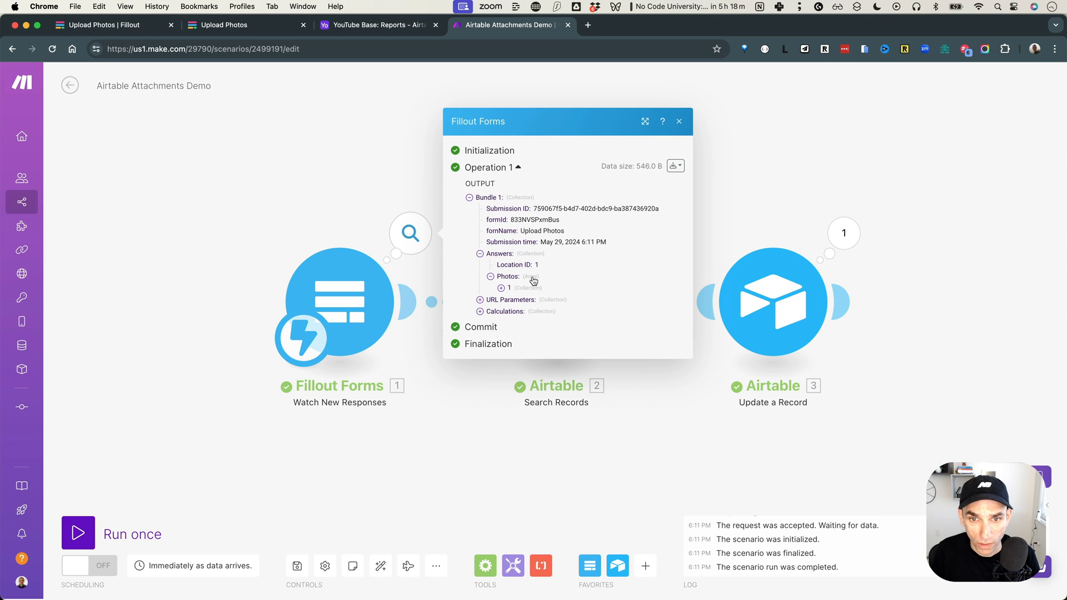
click(350, 410)
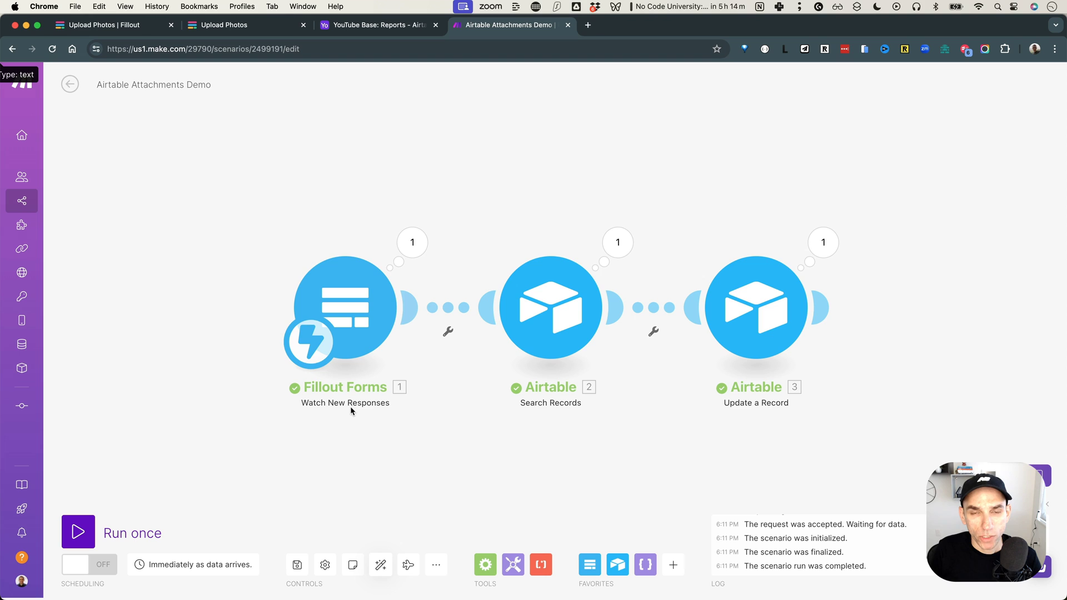
click(381, 306)
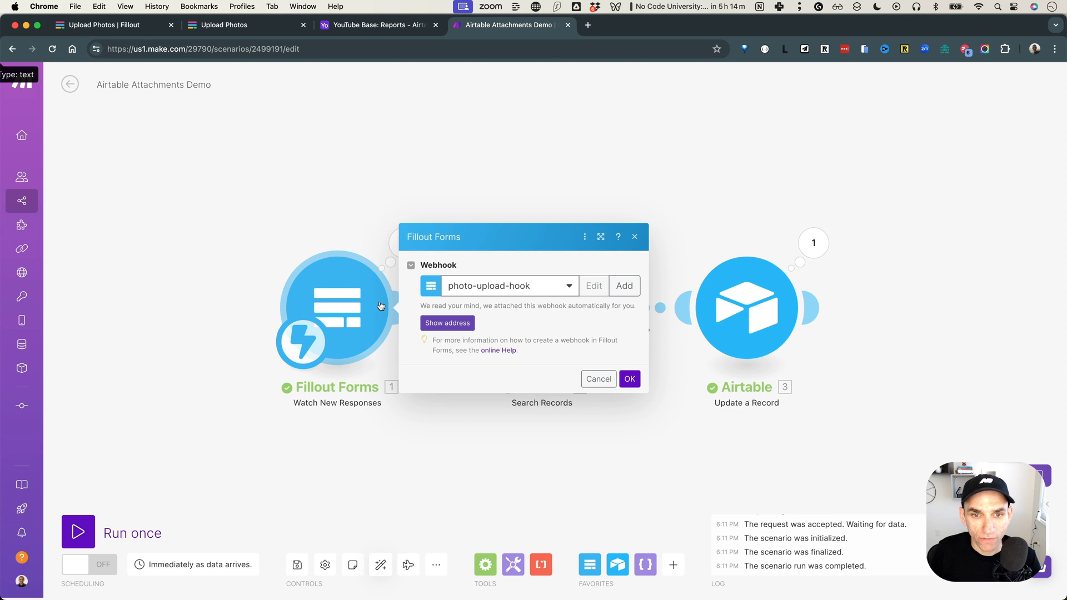
click(482, 192)
click(404, 243)
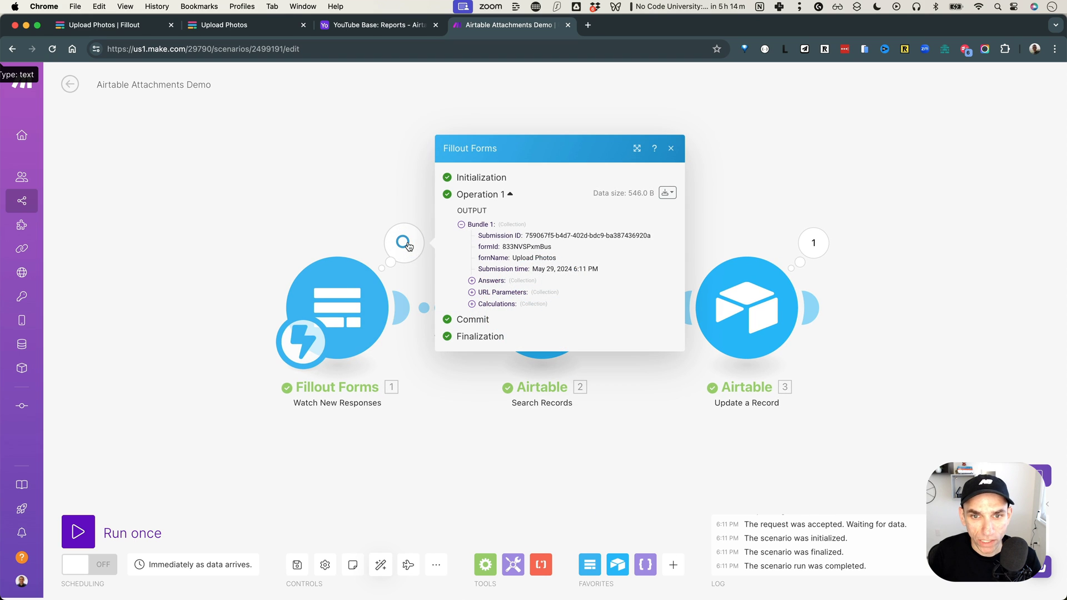
click(472, 280)
click(481, 292)
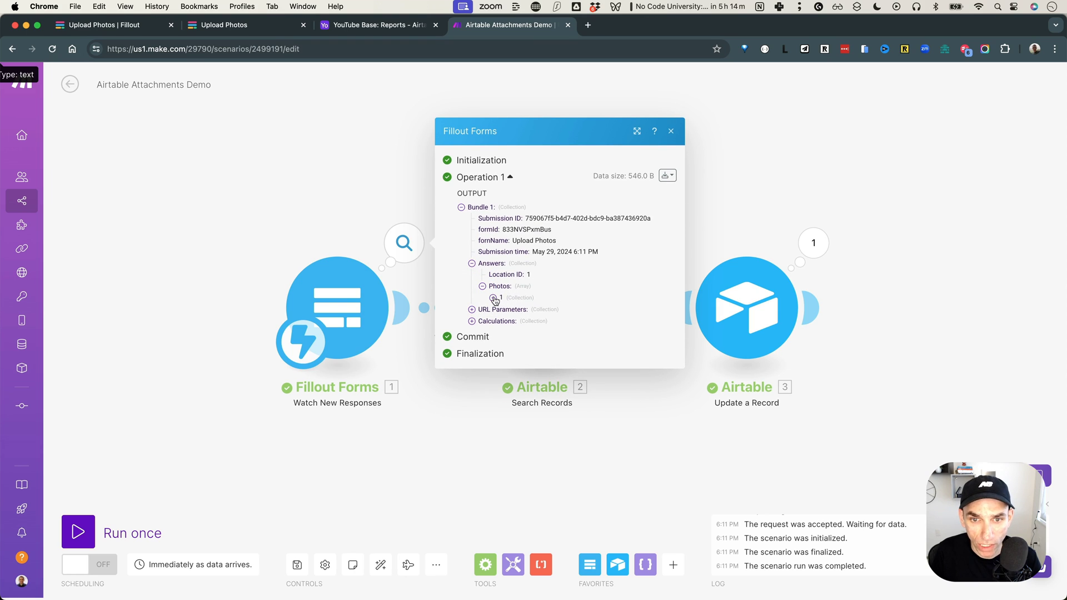
click(492, 298)
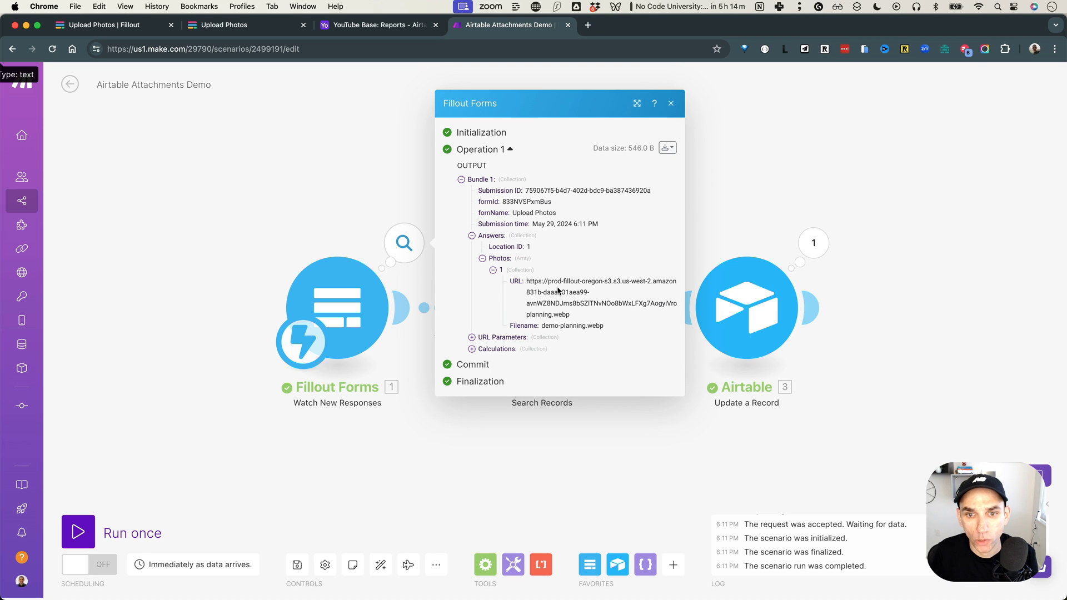
click(353, 173)
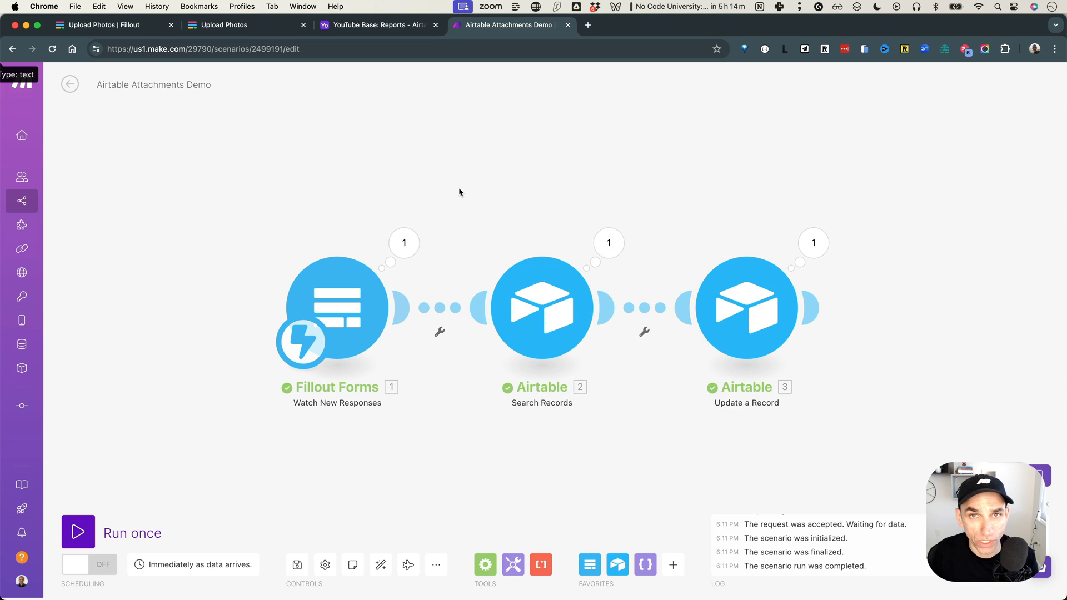
Step: Insert an Array aggregator module between the Fillout Forms trigger and the Airtable Search Records module
click(440, 332)
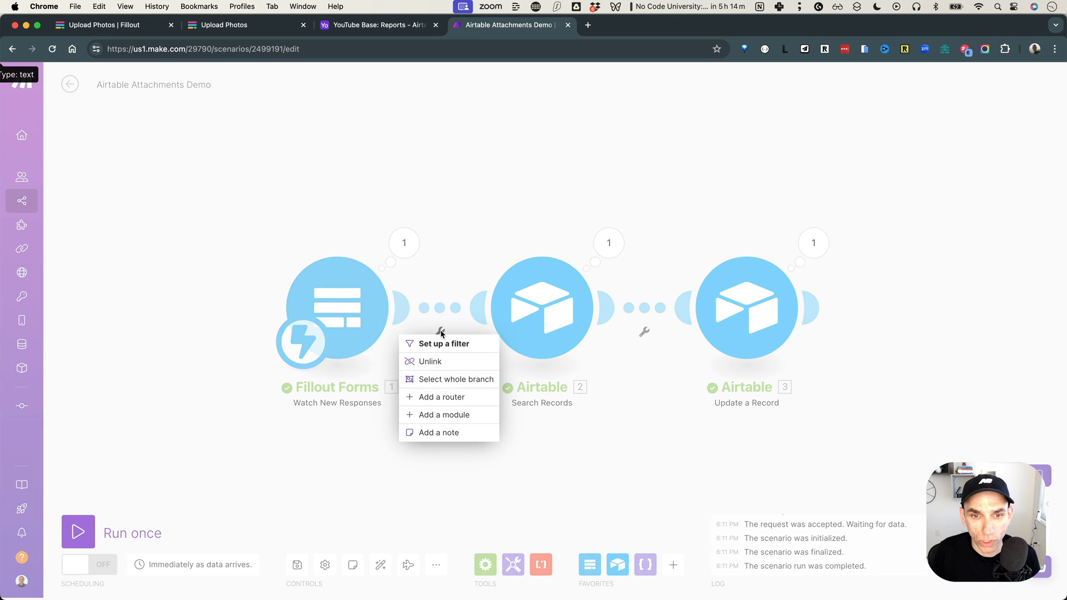
click(458, 414)
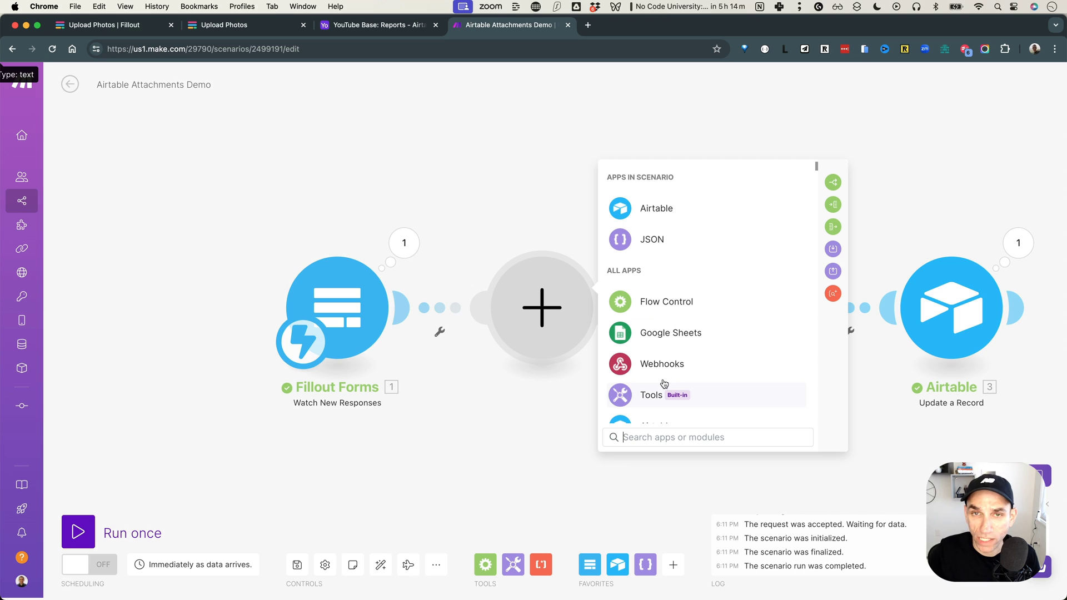
text(array)
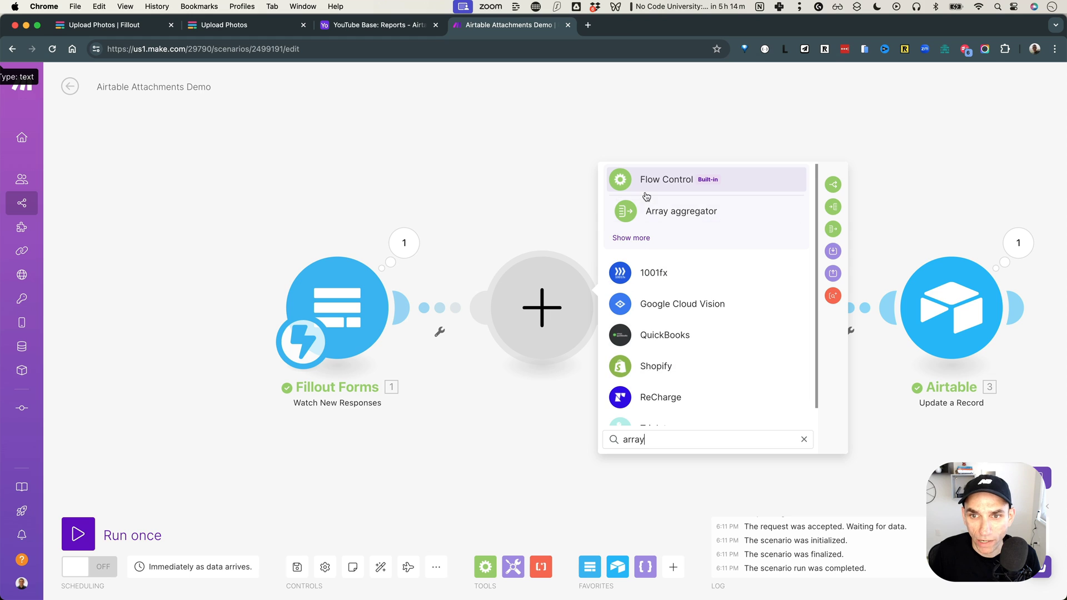
click(656, 206)
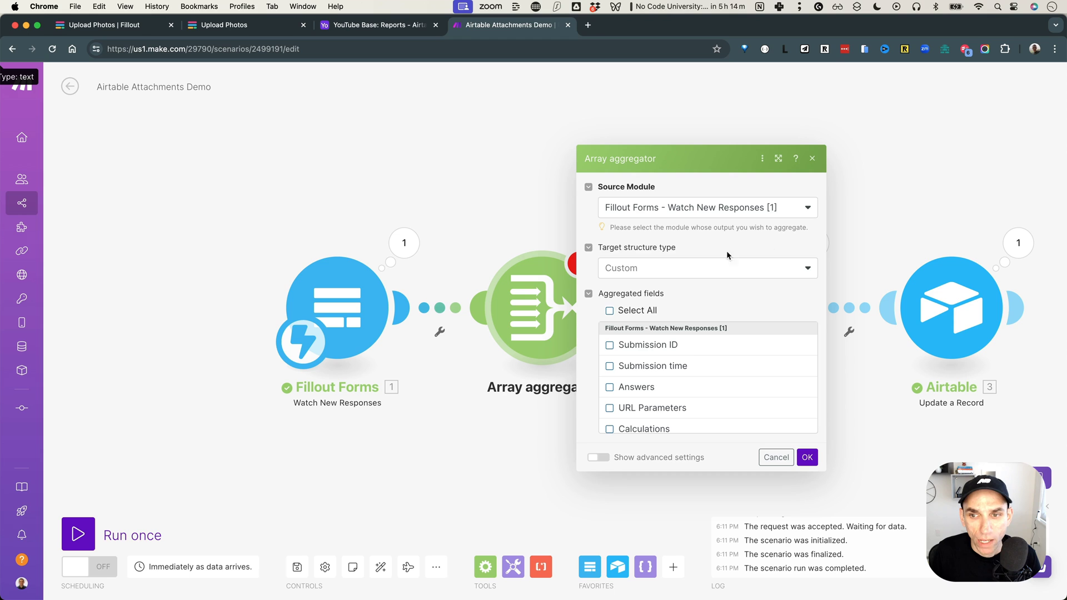
click(812, 159)
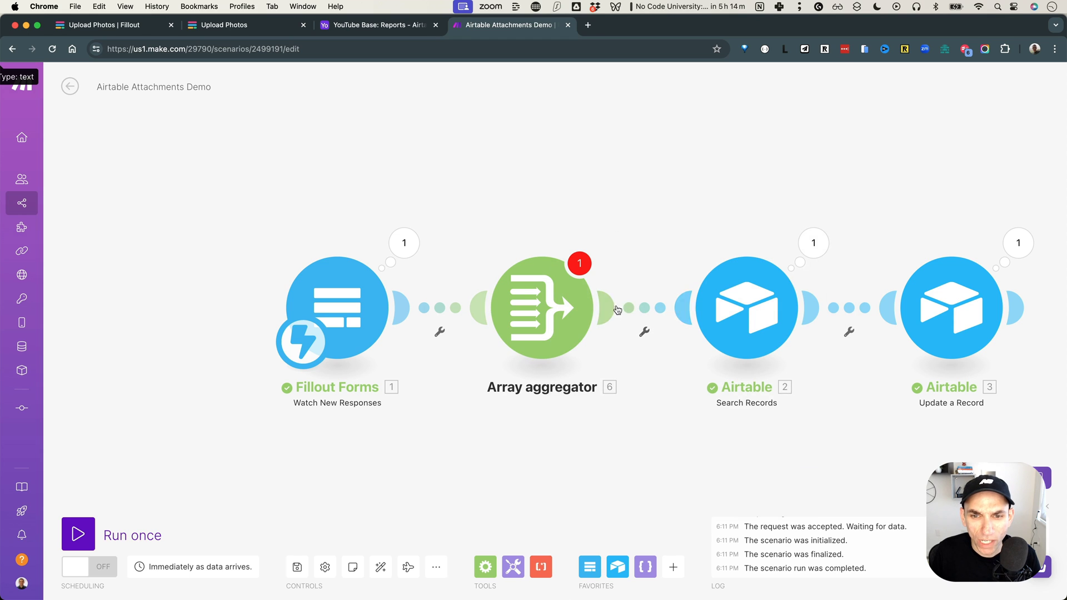
Step: Set the Array aggregator's target structure type to Record: Attachments of the Airtable Update a Record module
click(549, 309)
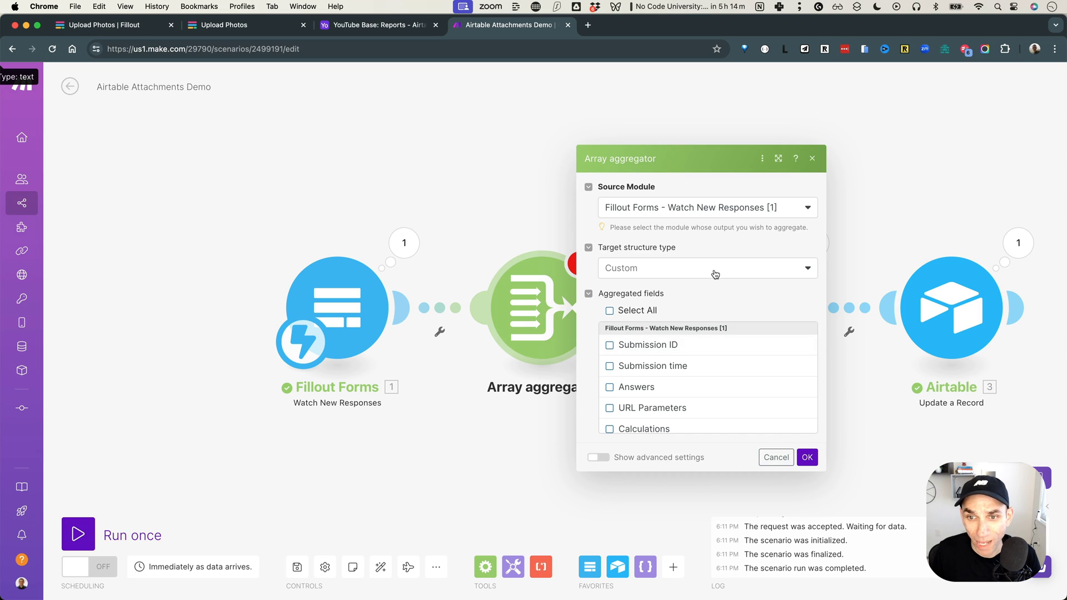
click(869, 192)
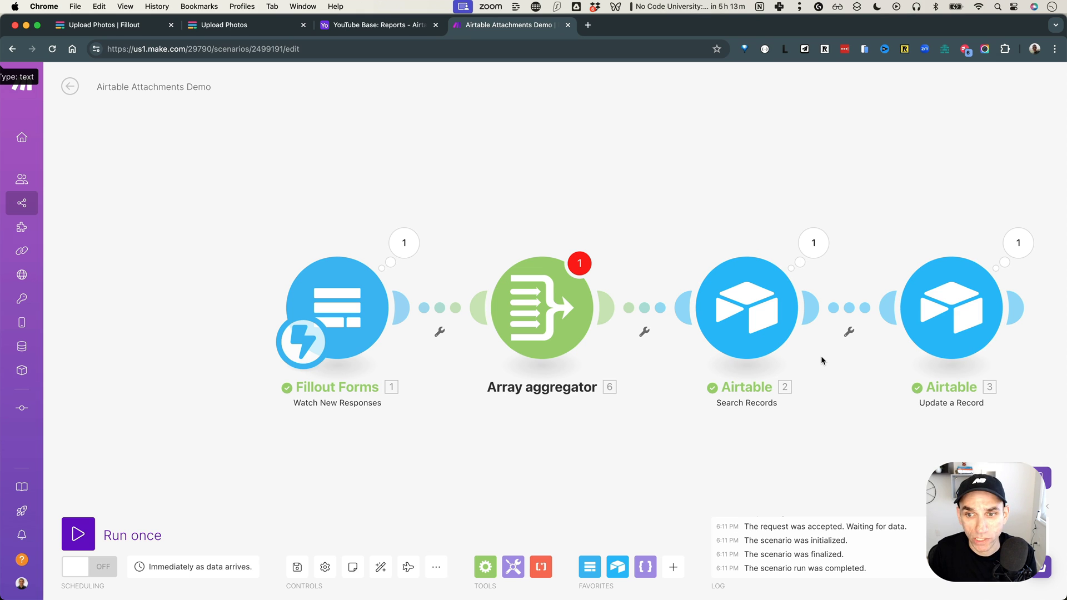
click(595, 309)
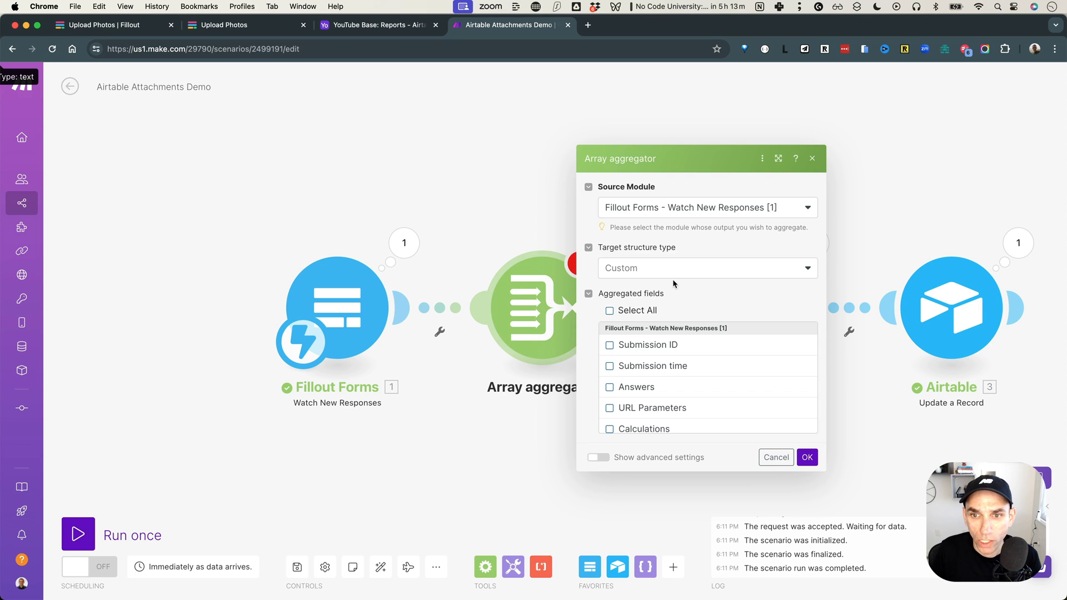
click(672, 273)
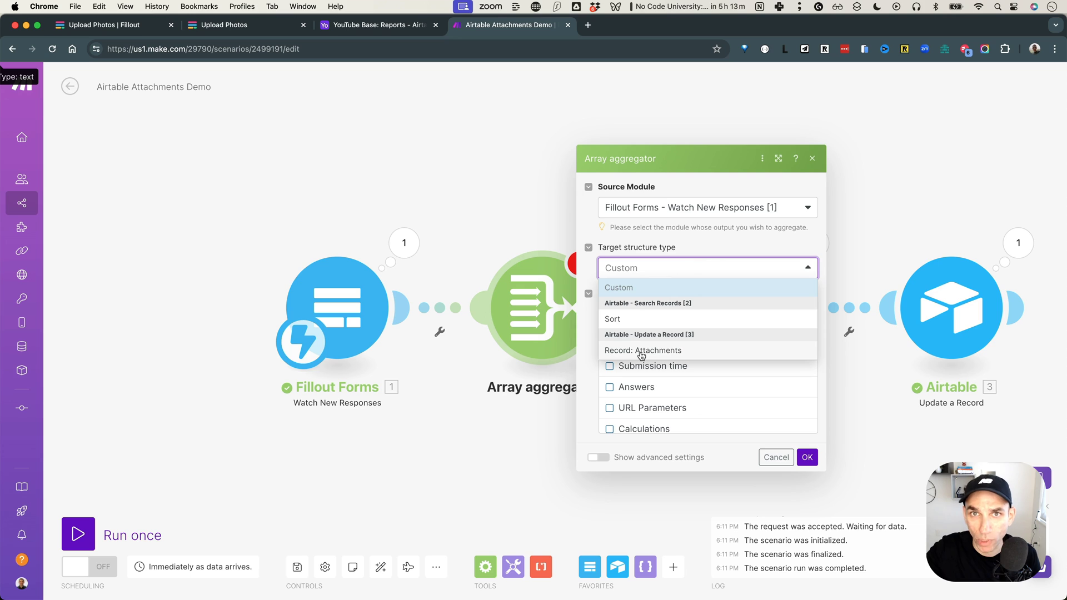
click(641, 351)
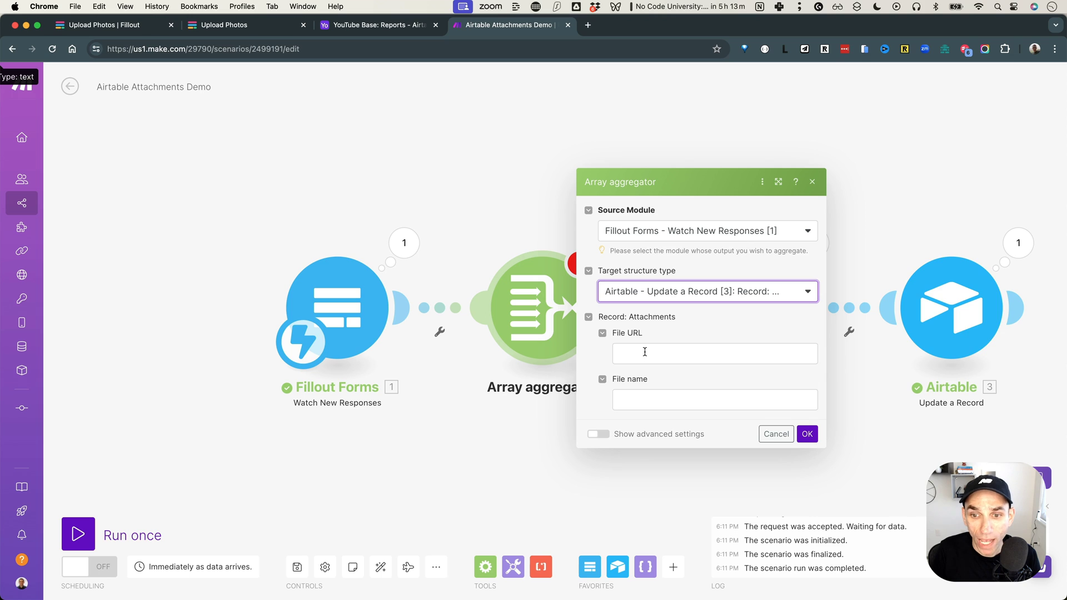
Step: Map the aggregator's File URL to the Fillout Photos[] URL and its File name to Submission ID, and save the module
click(644, 351)
click(655, 399)
click(656, 356)
click(670, 380)
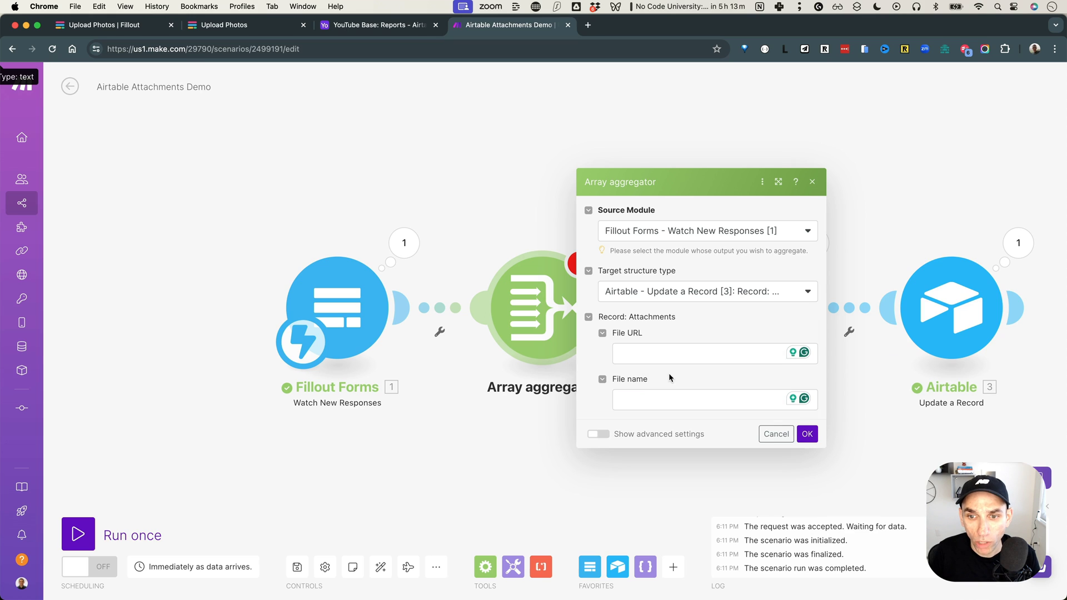
click(669, 353)
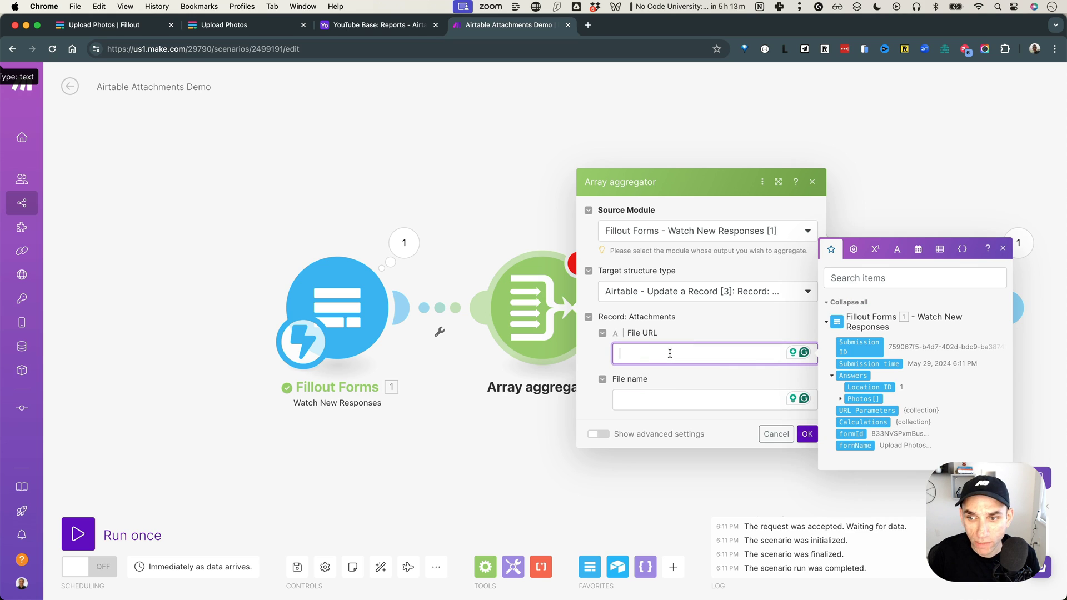
click(841, 400)
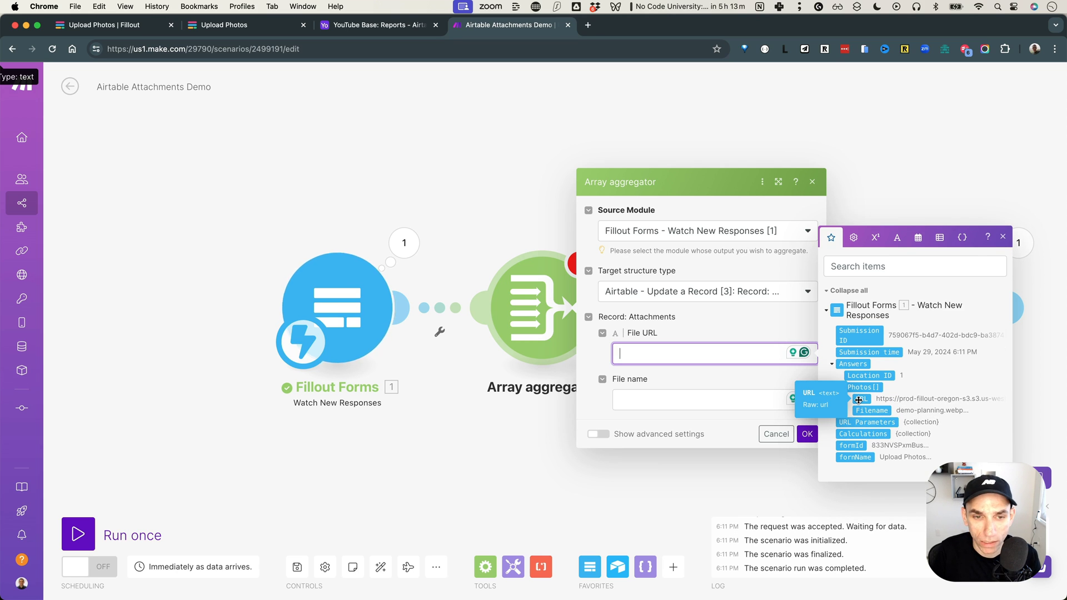
click(858, 399)
click(702, 400)
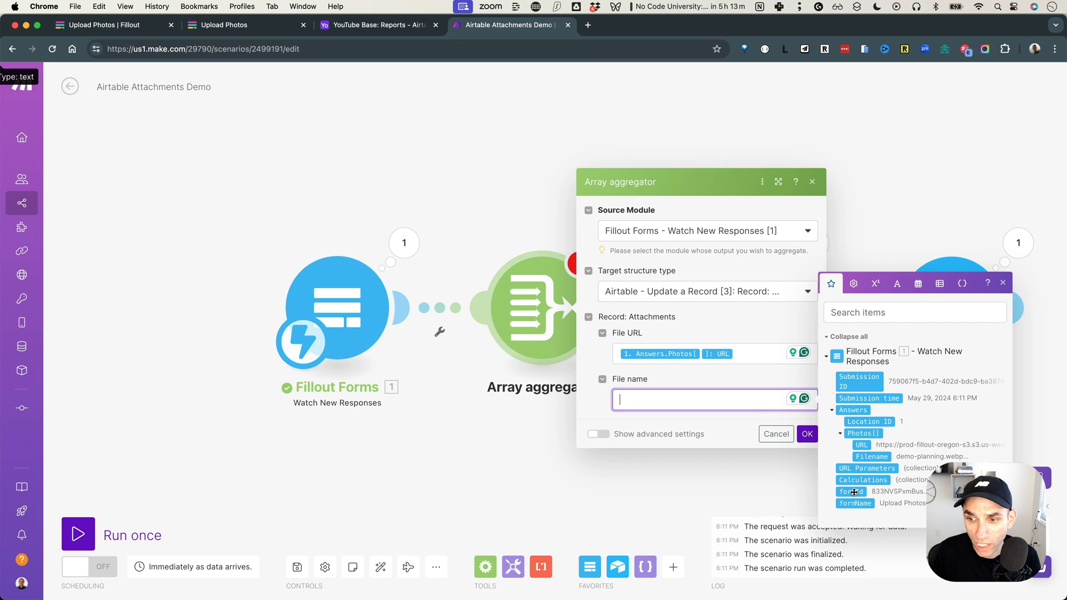
click(865, 391)
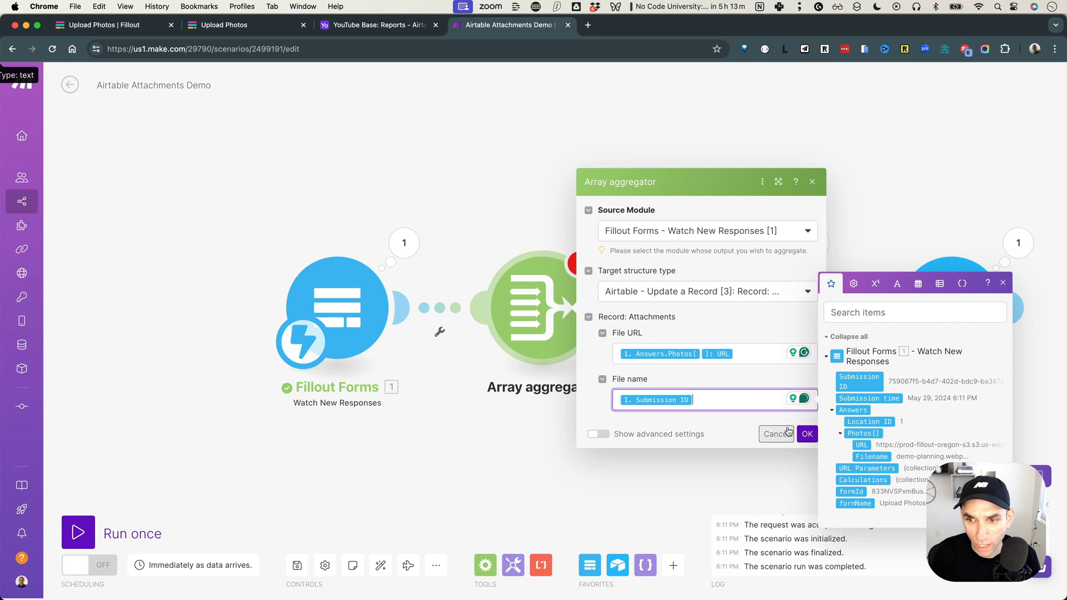
click(806, 434)
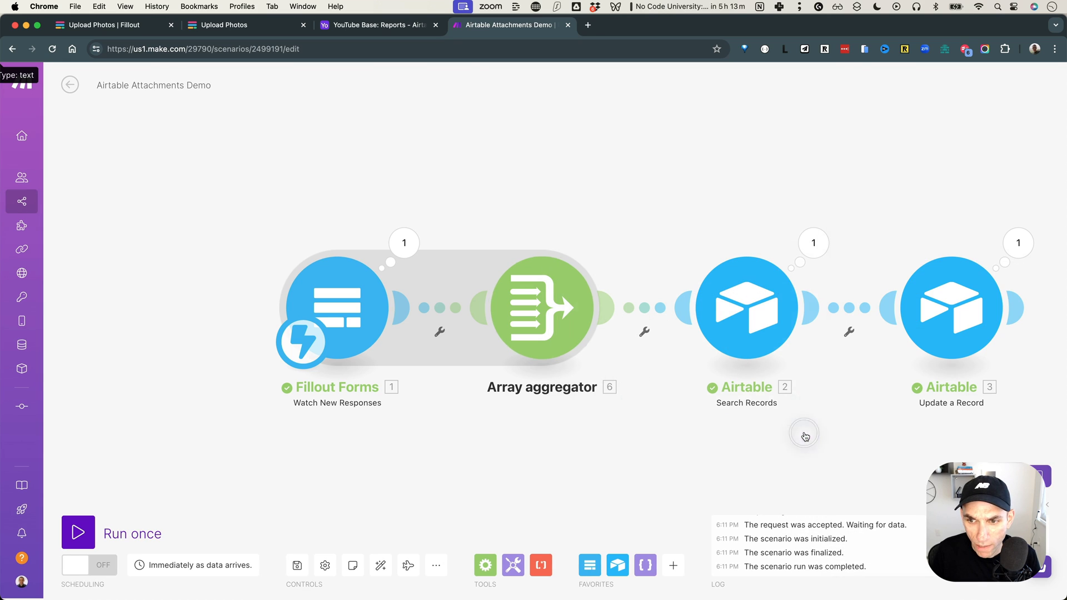
Step: Change the Update a Record module's Attachments formula to merge the aggregator's Array[] with Search Records' Attachments[], and save it
click(907, 312)
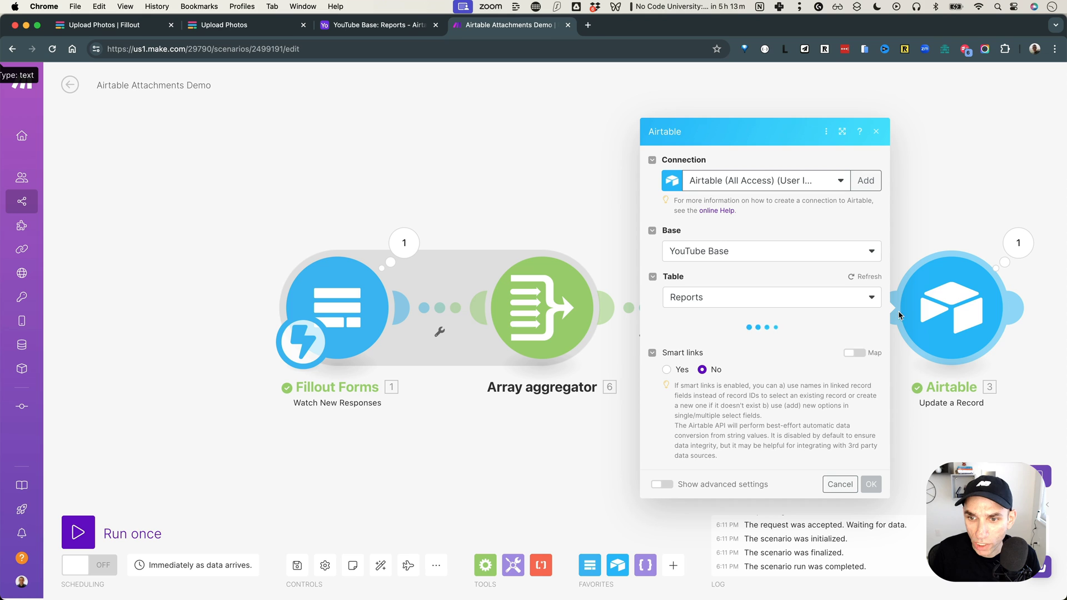
click(797, 361)
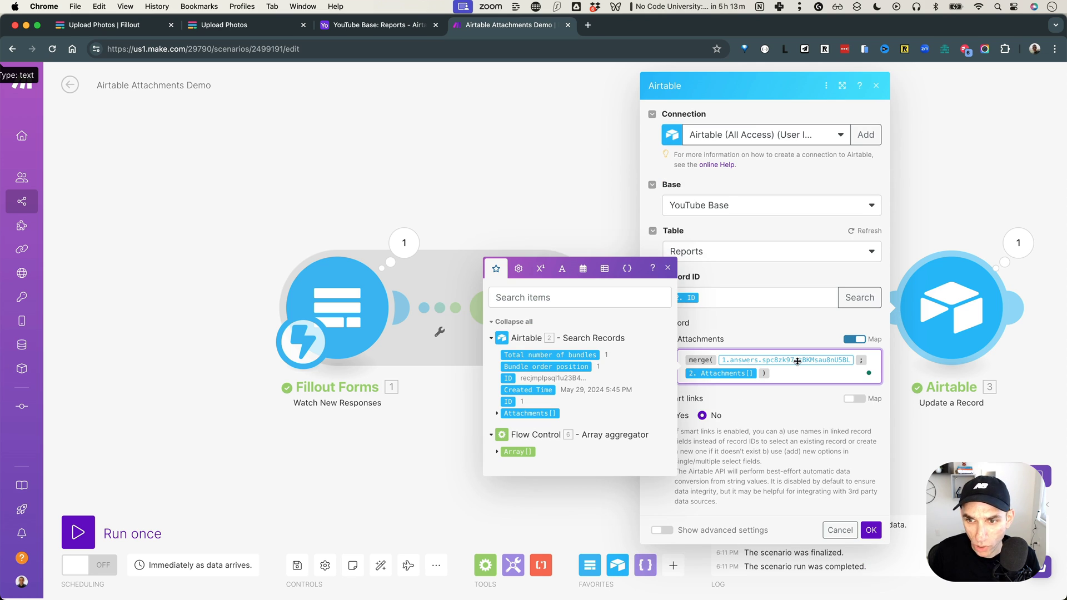
key(ctrl+a)
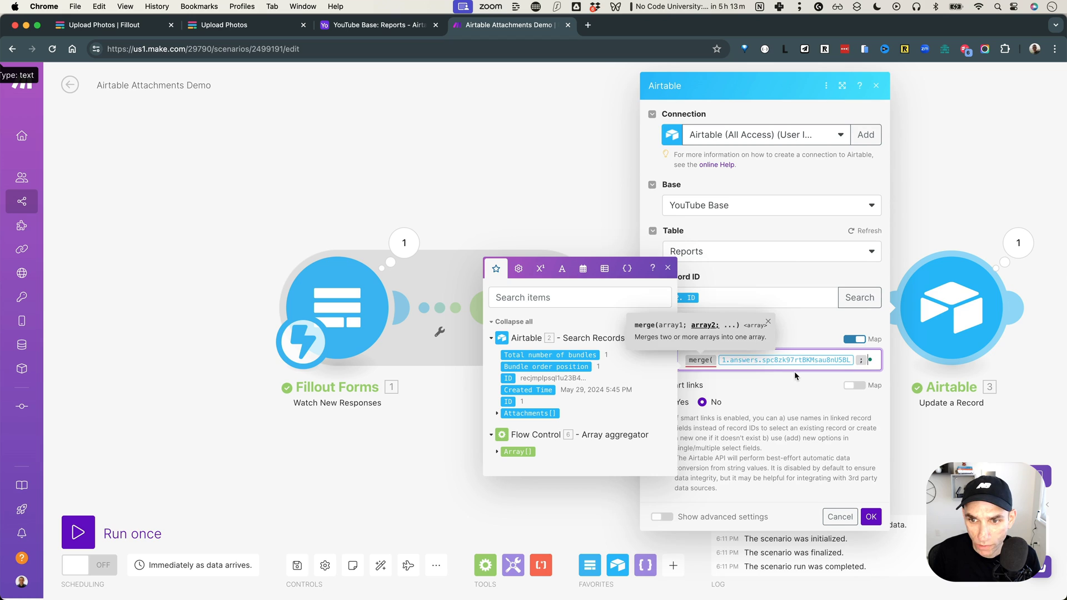
text(merge()
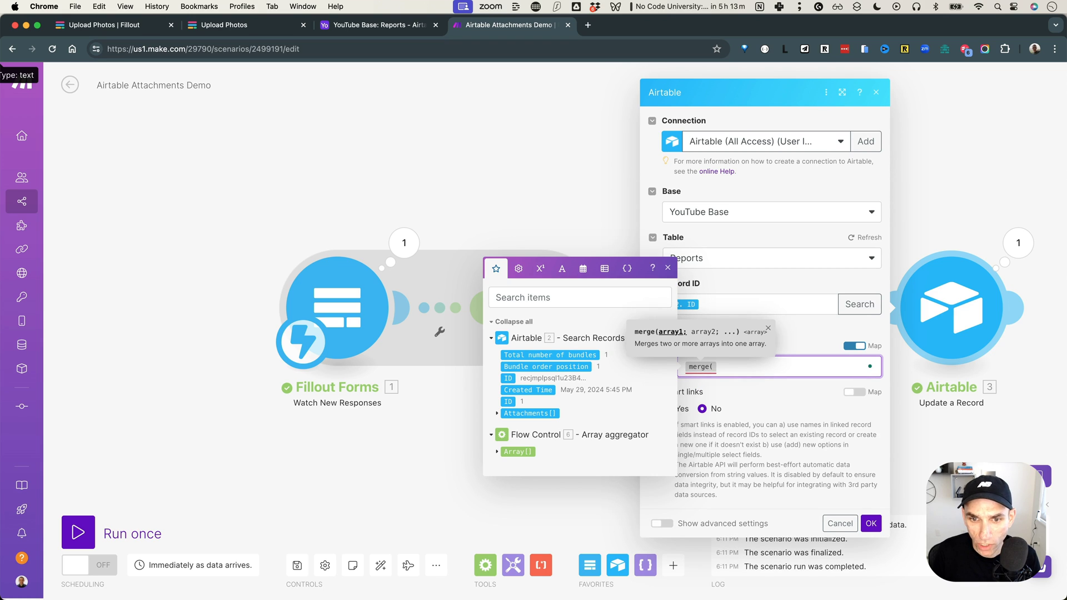
click(524, 450)
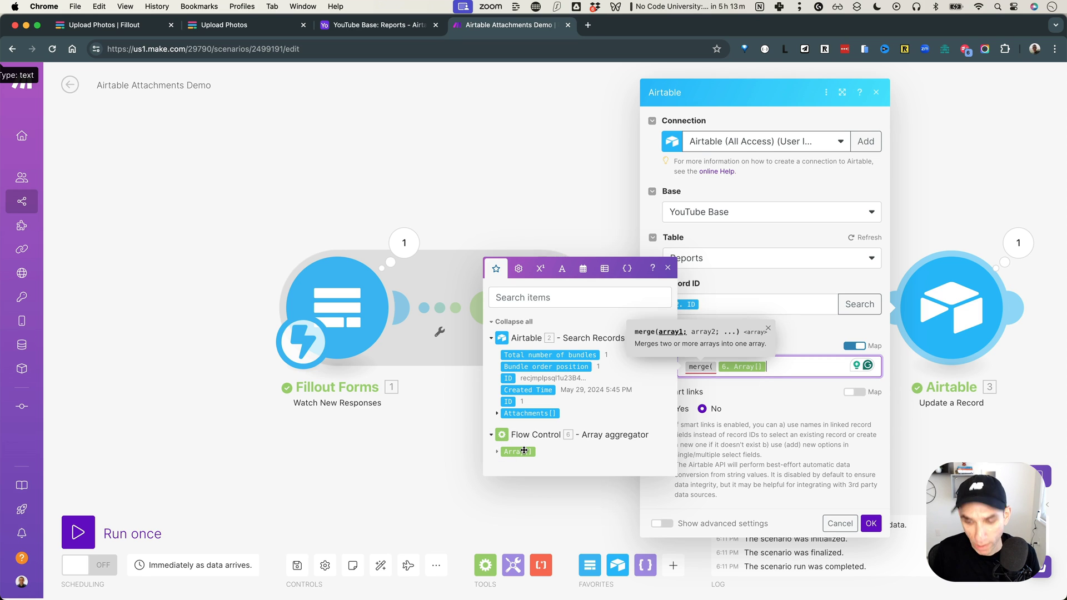
text(;)
click(552, 413)
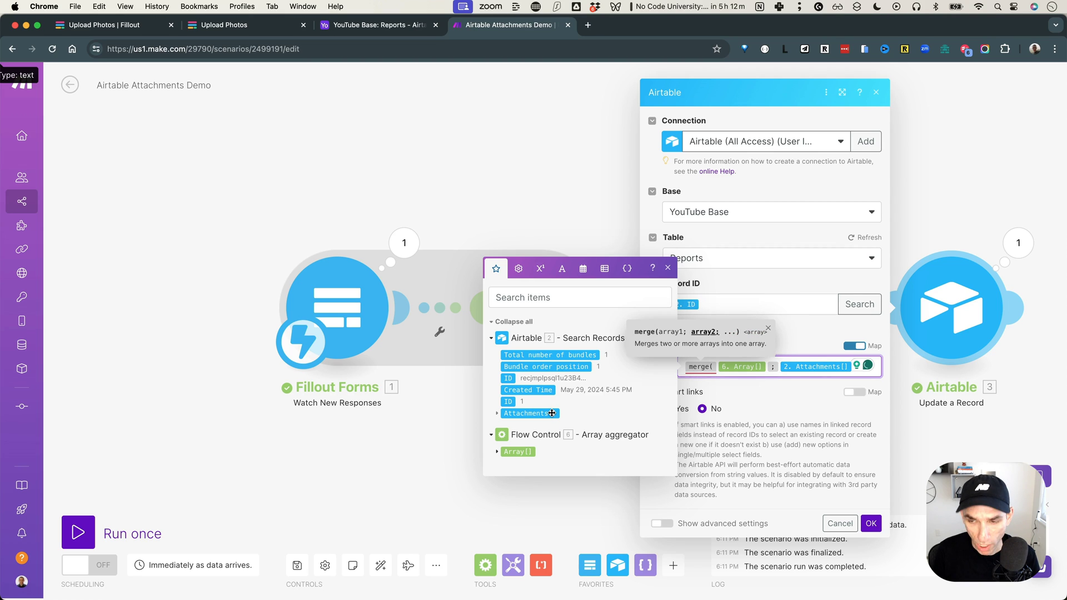
click(870, 524)
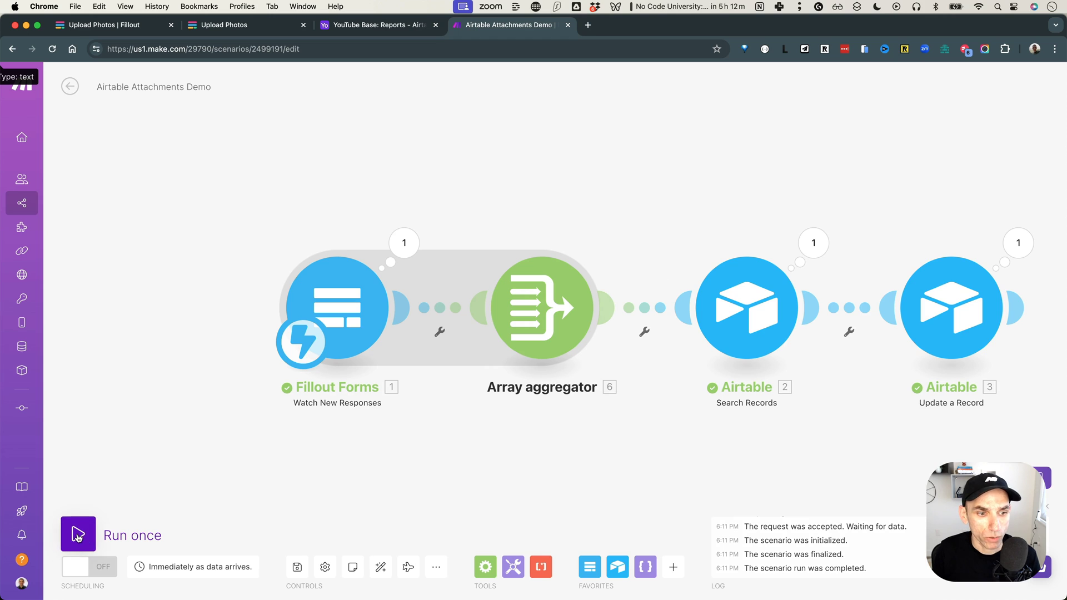
Step: Start a single run of the scenario and reopen a blank Upload Photos form in Fillout
click(78, 535)
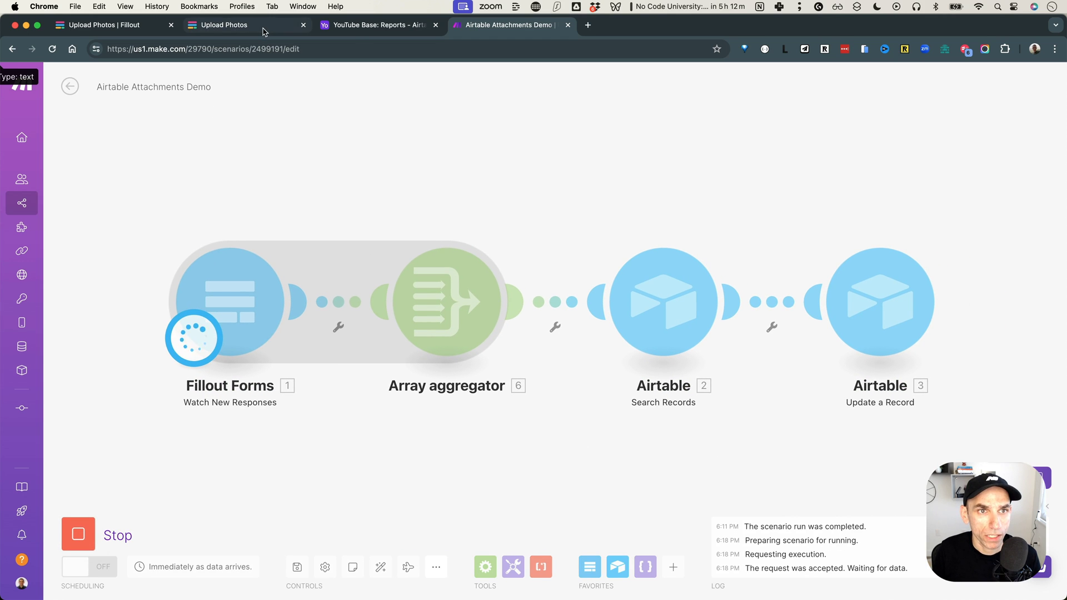
click(344, 24)
click(239, 27)
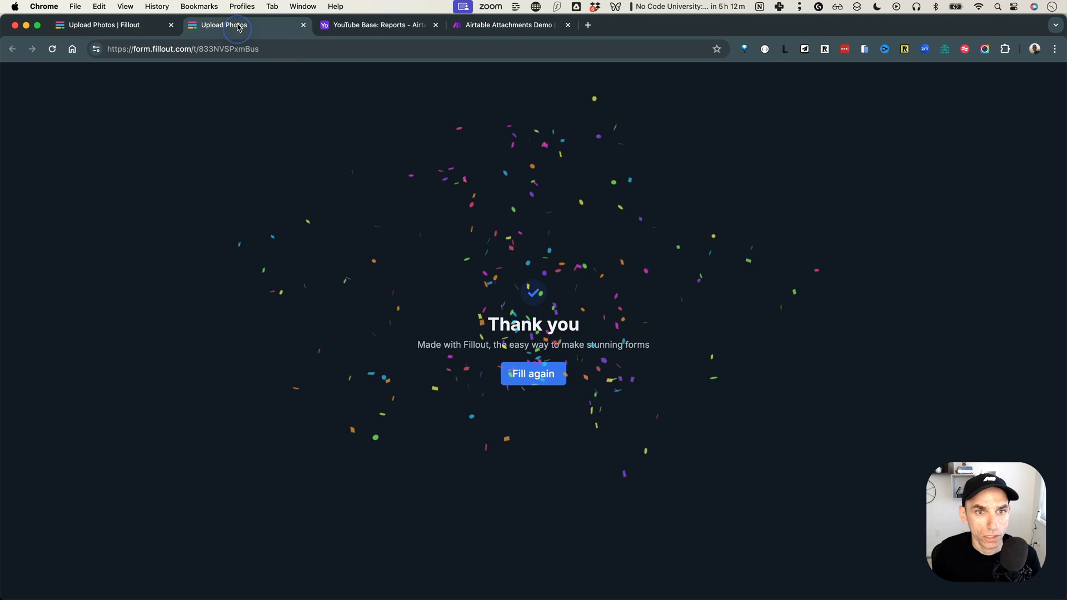
click(533, 375)
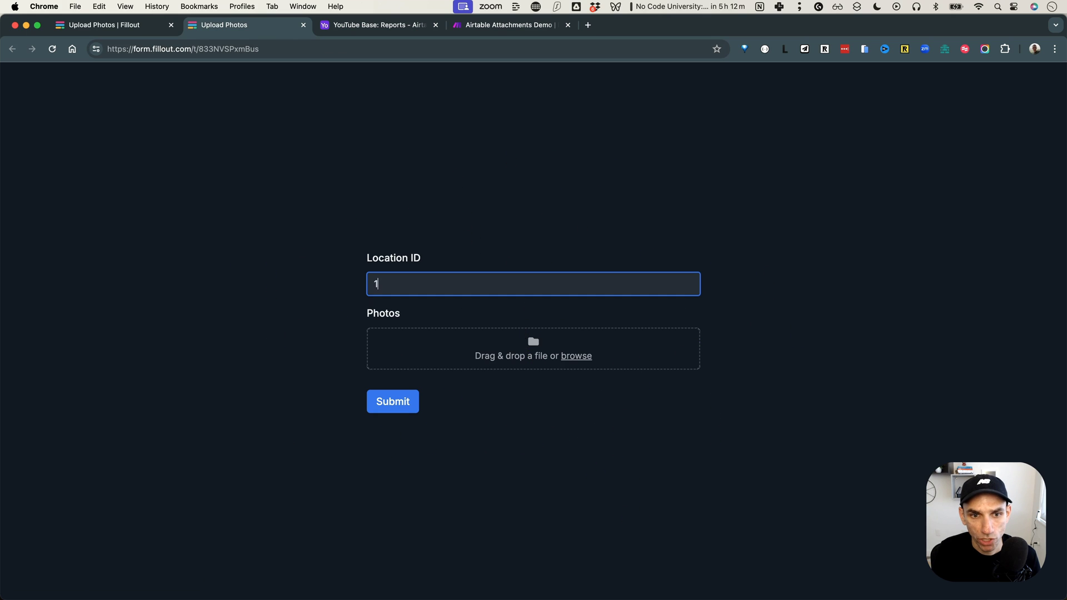
Step: Submit the Upload Photos form with Location ID 1 and the photo website-redesign.webp from Downloads
click(572, 366)
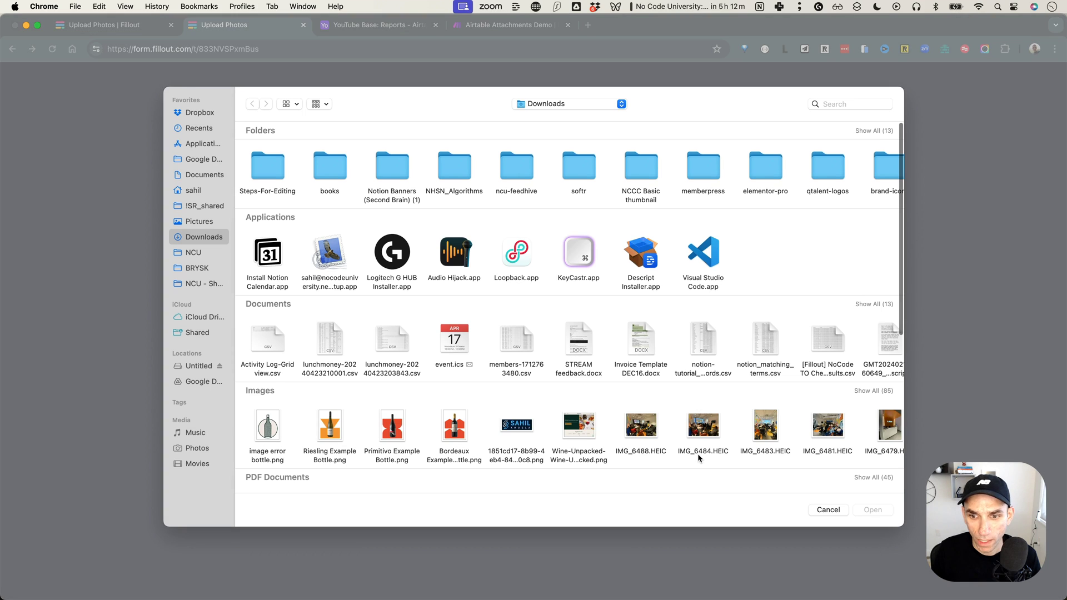
scroll(708, 442, right, 5)
scroll(708, 442, right, 3)
click(585, 425)
click(648, 425)
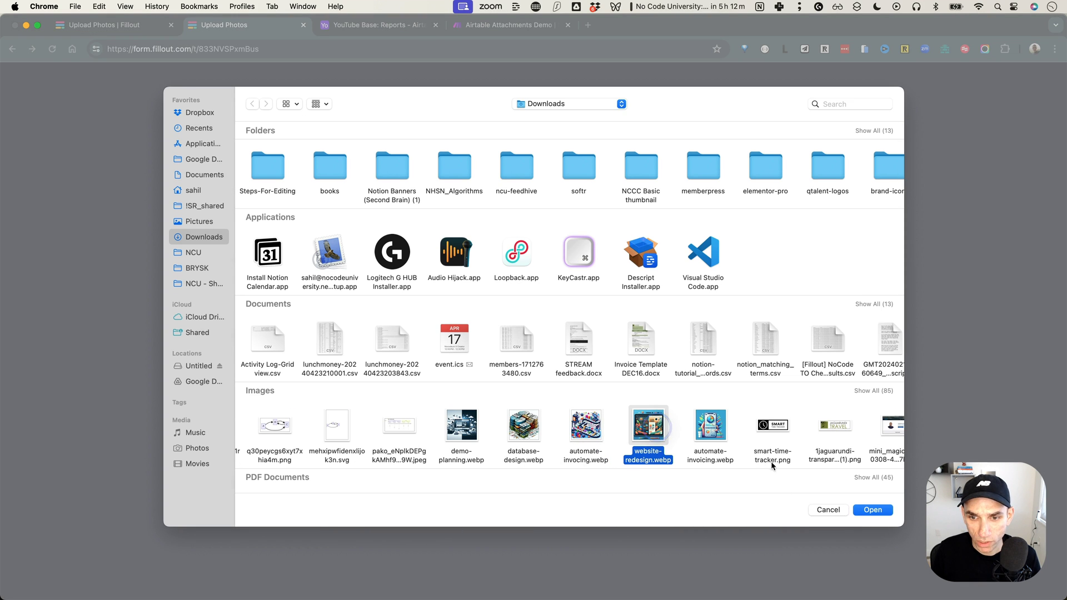
click(877, 509)
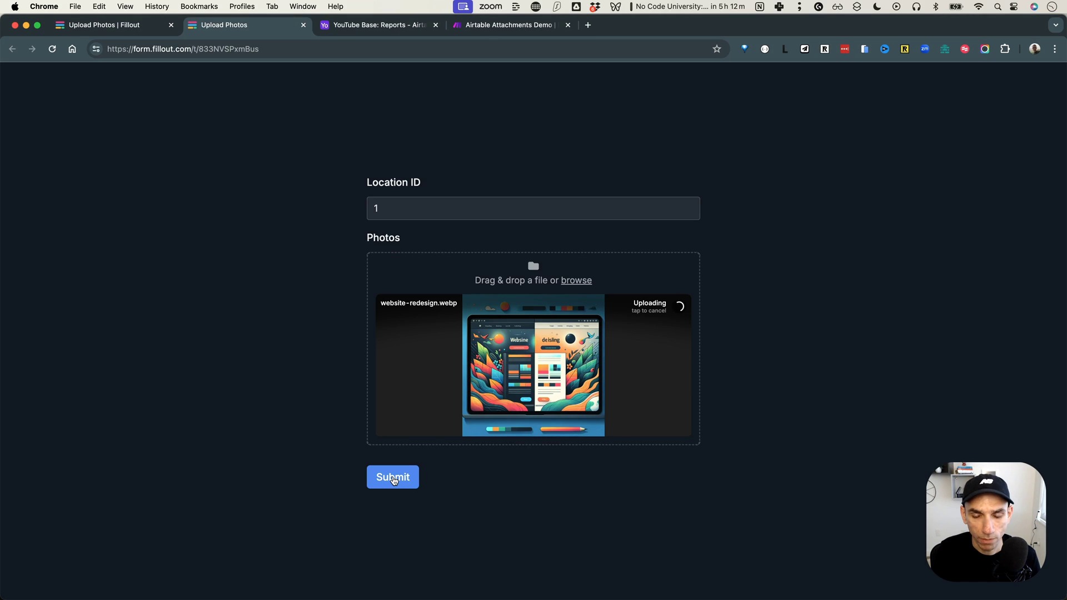
click(392, 479)
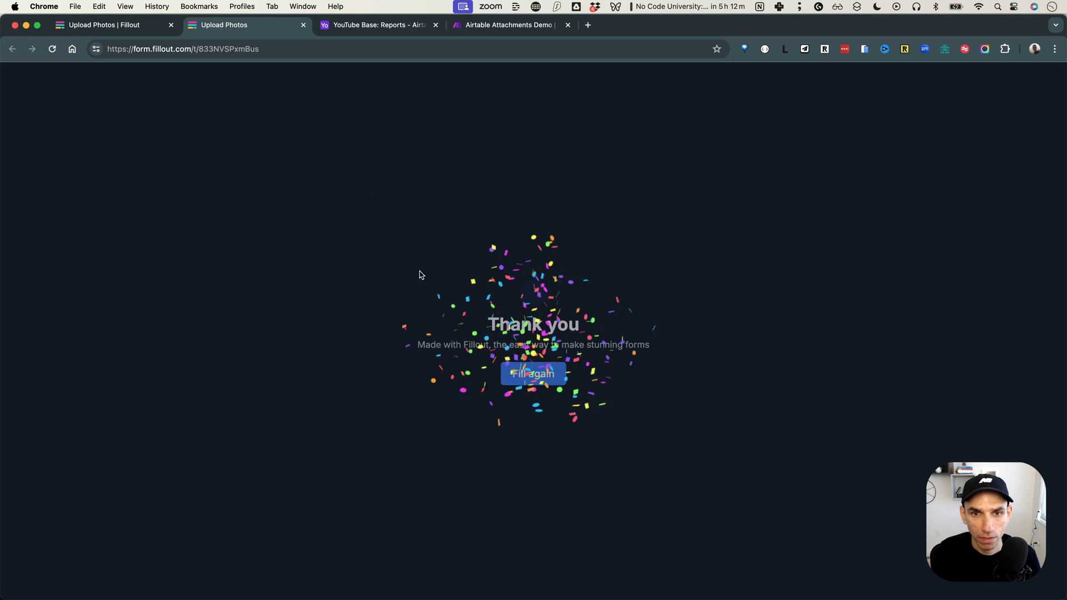
Step: Return to the Make scenario and examine the error details of the Airtable Search Records module
click(496, 25)
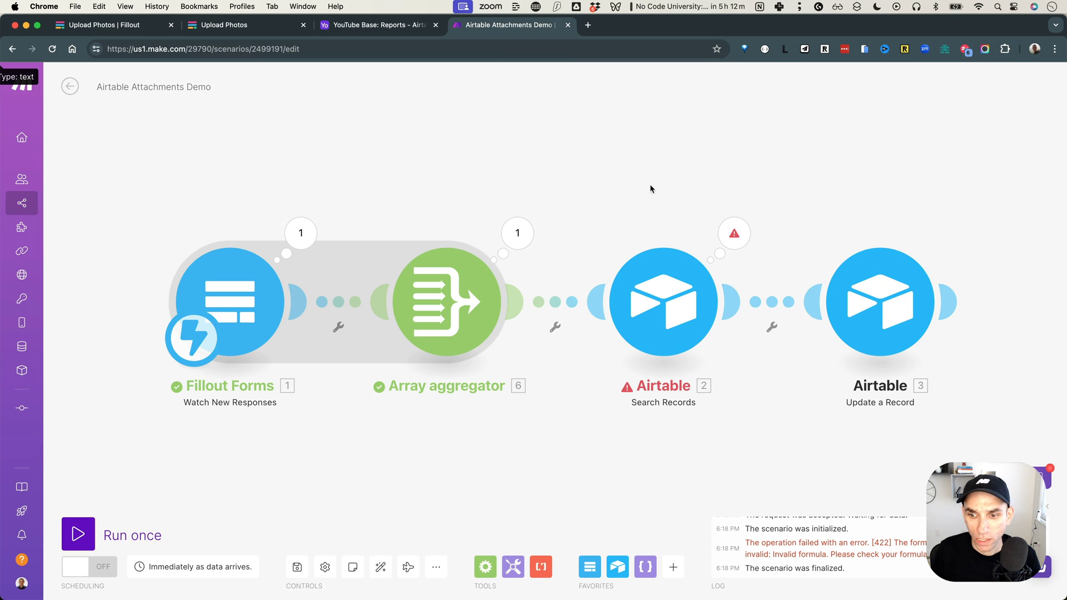
click(733, 233)
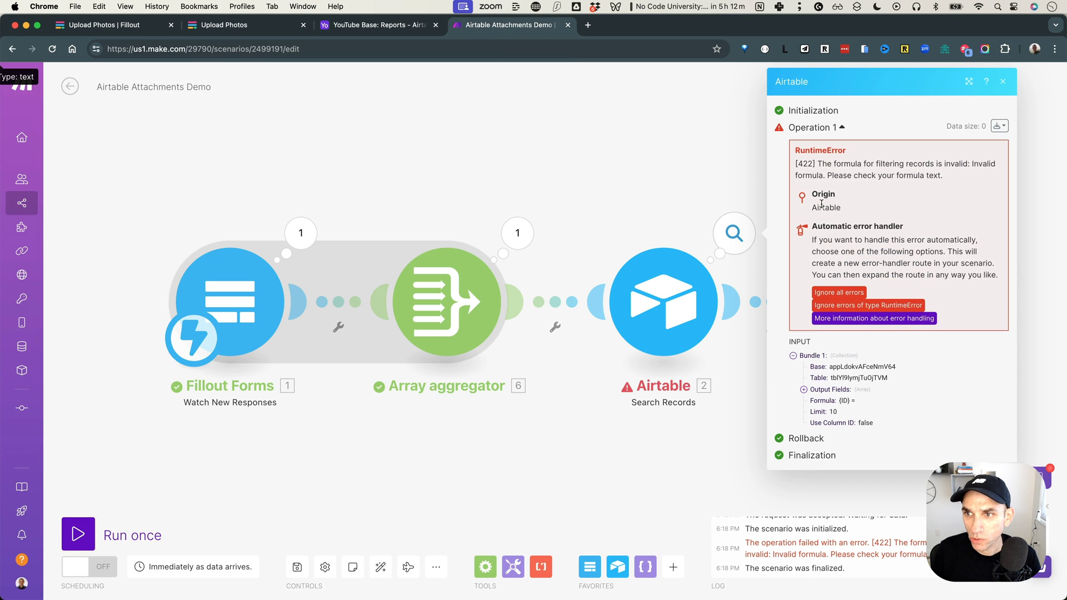
drag(851, 165, 907, 182)
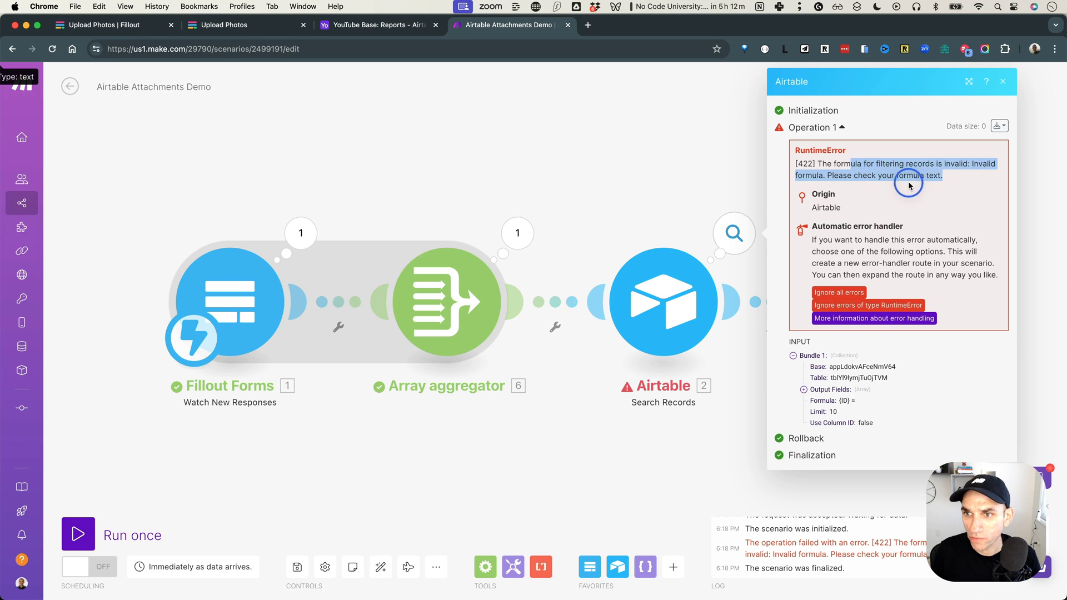
click(937, 184)
Step: Remove the mapped Fillout answer from the Search Records module's {ID} = formula, check the aggregator's Array[] fields, and save the module
click(659, 319)
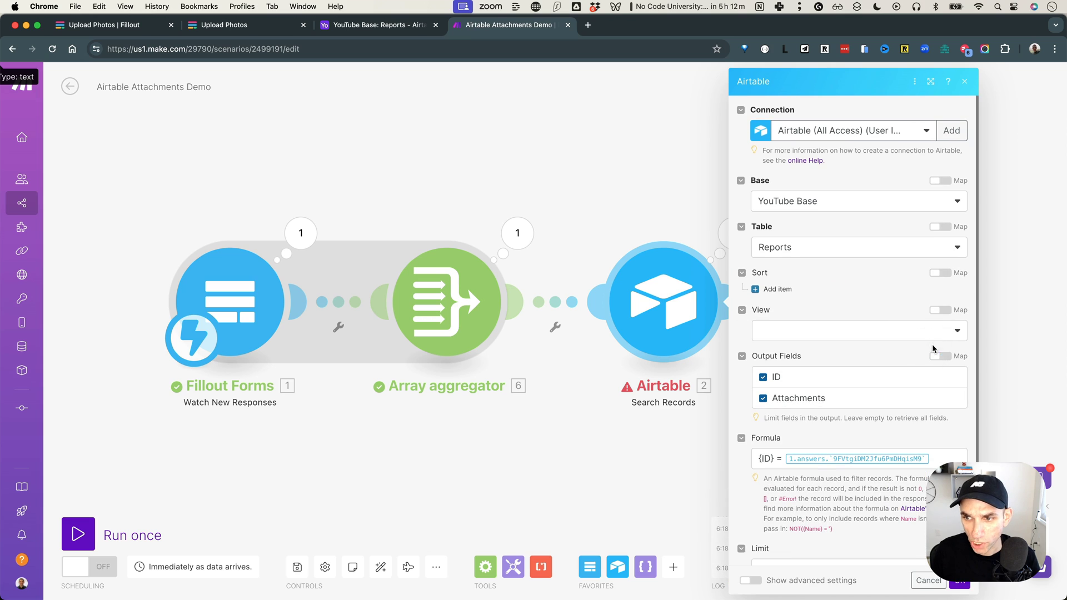
click(914, 463)
key(BackSpace)
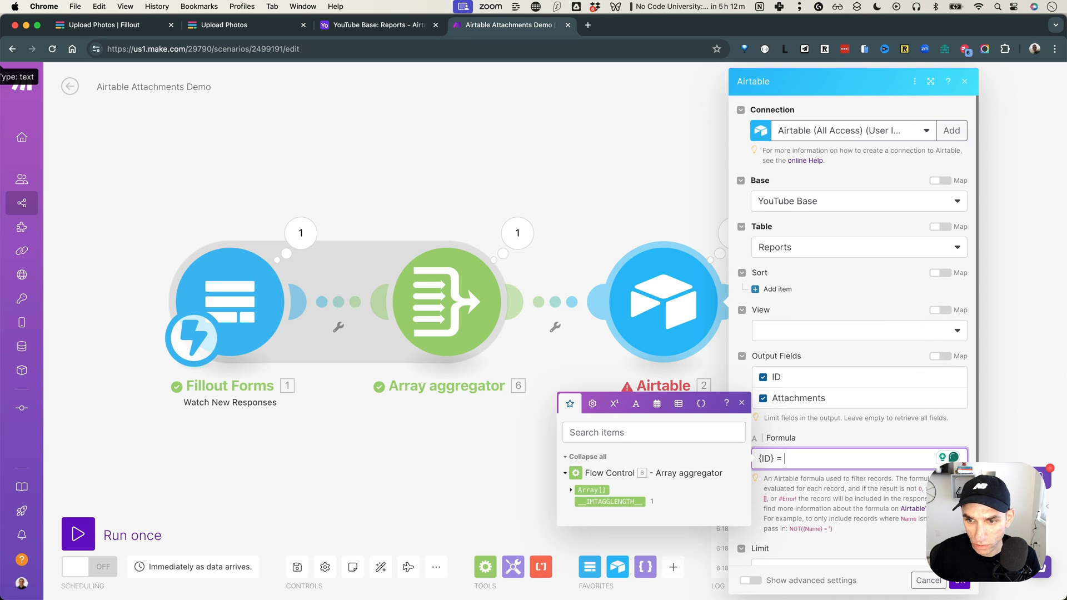
click(571, 489)
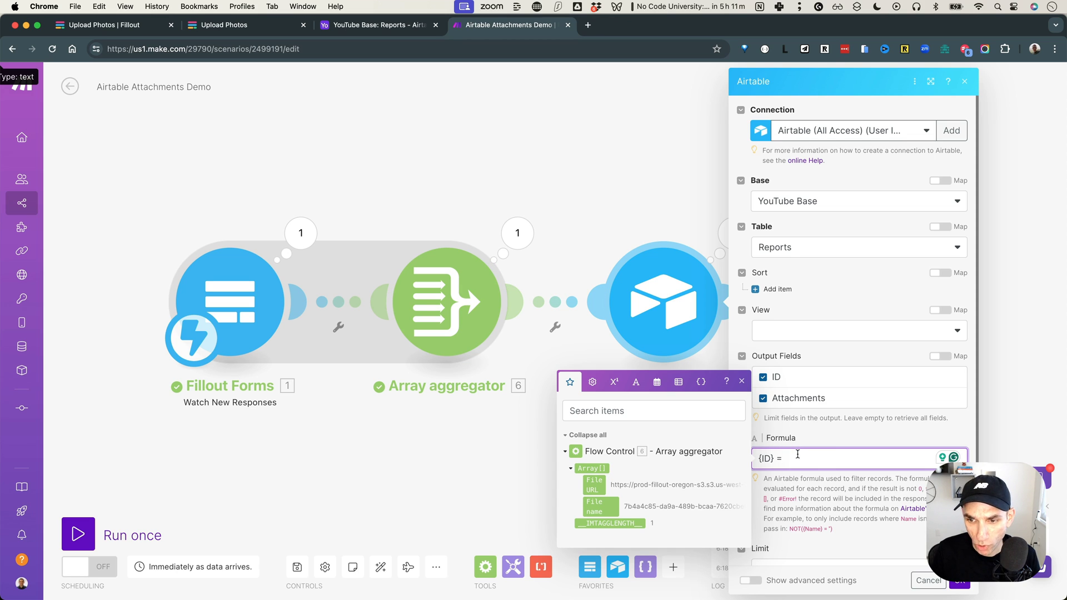
click(956, 582)
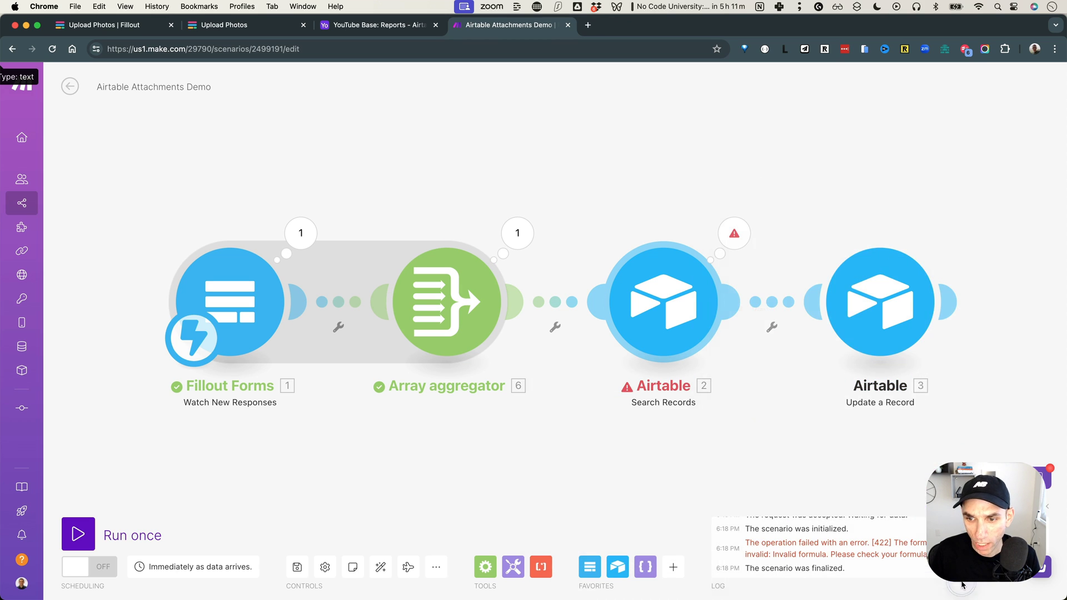
Step: Run the scenario once more and open a new Upload Photos response for testing
click(78, 535)
click(256, 24)
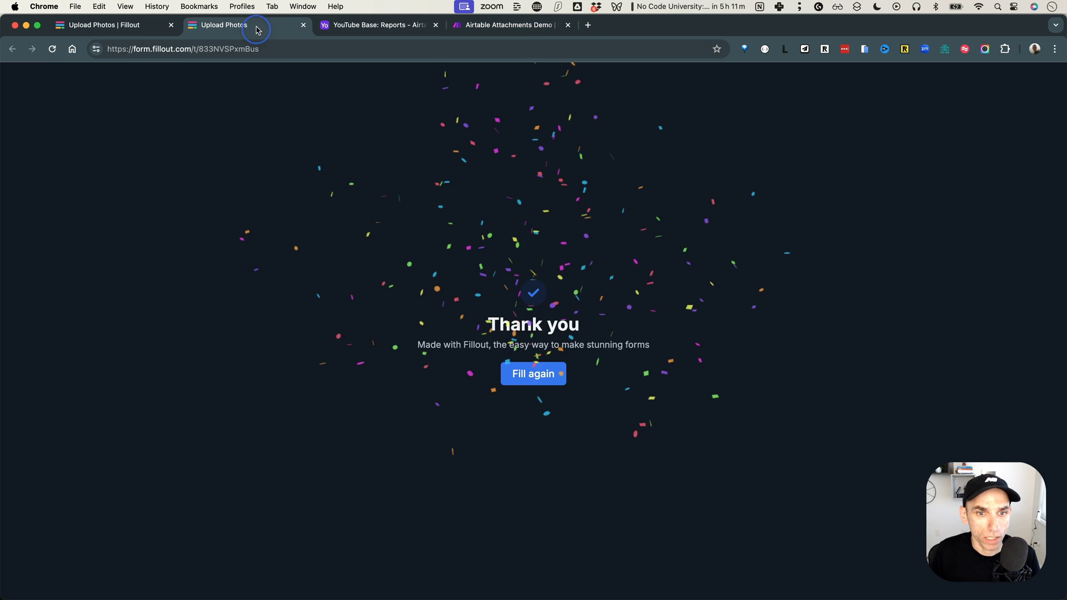
click(518, 376)
Step: Attach website-redesign.webp to the Upload Photos form with Location ID 1 and submit it
click(581, 356)
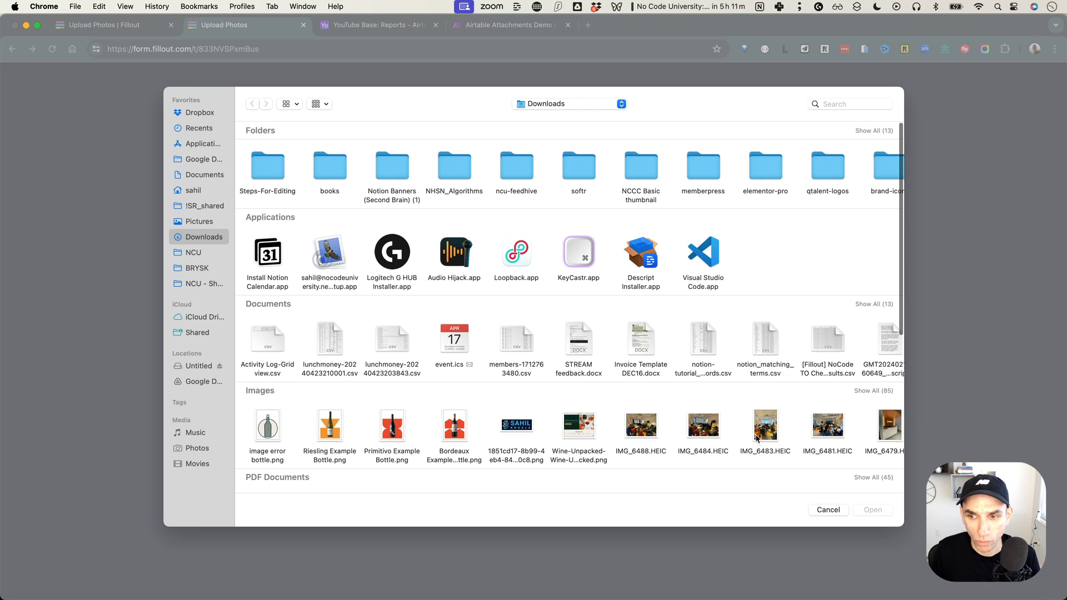
scroll(757, 438, right, 15)
scroll(763, 438, right, 10)
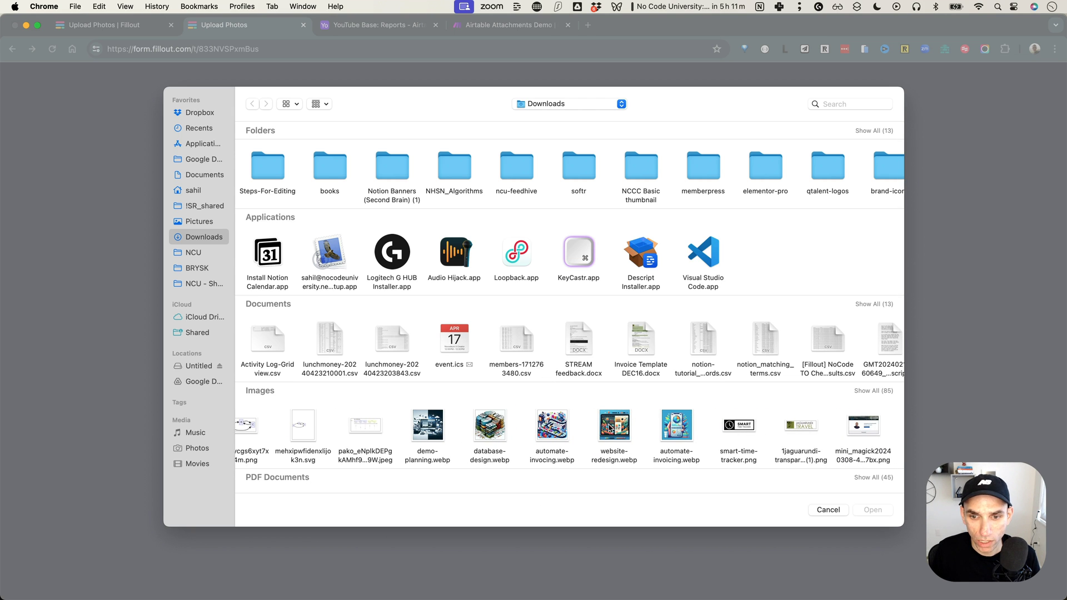
click(611, 426)
click(873, 509)
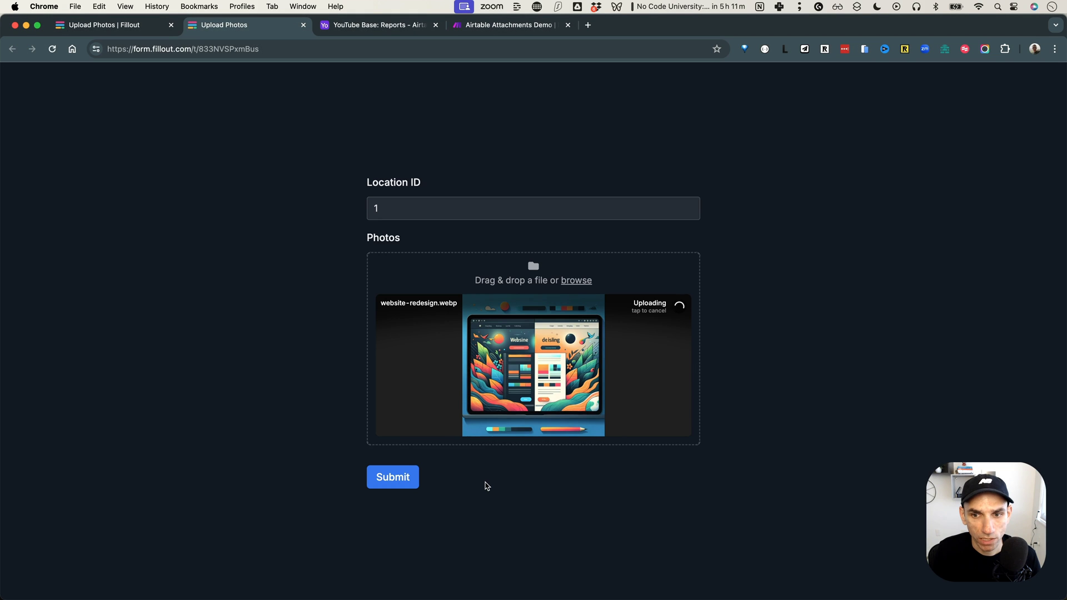
key(Return)
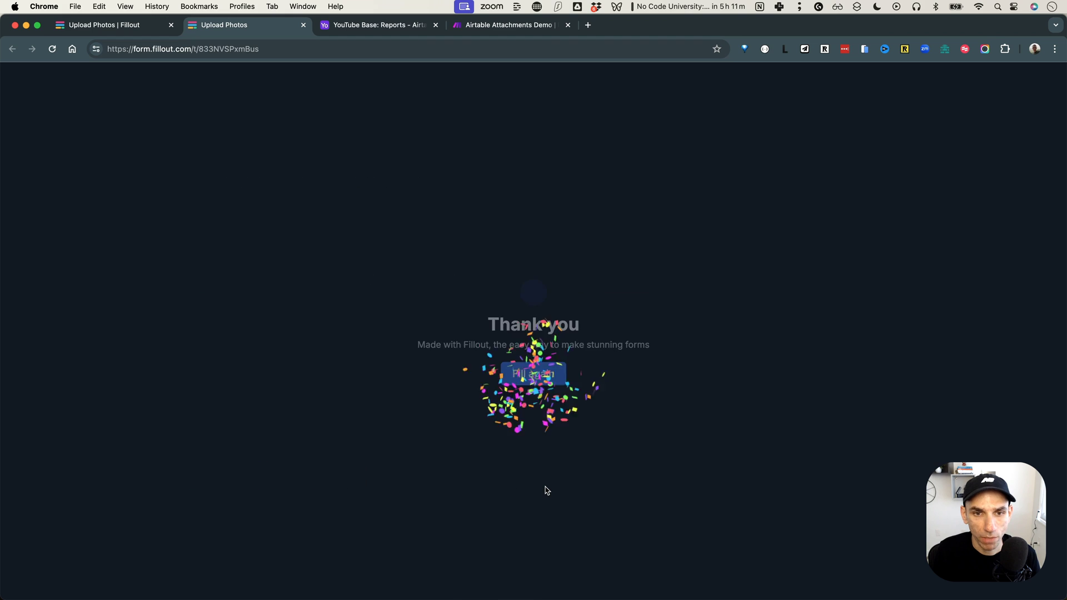
Step: Check the scenario run in Make and the attachments of Reports record 1 in Airtable
click(500, 25)
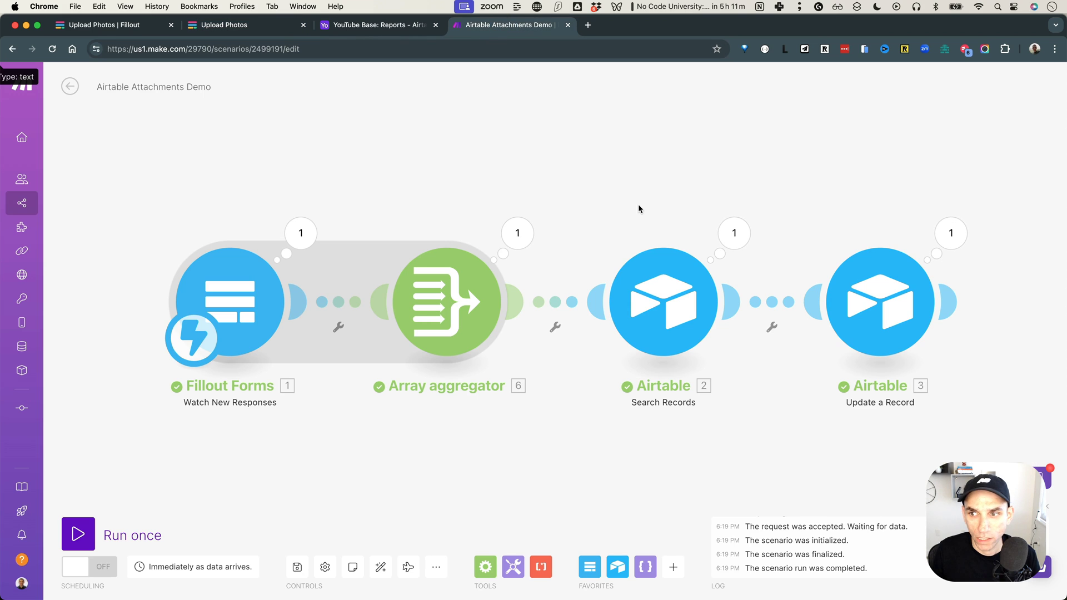
click(389, 25)
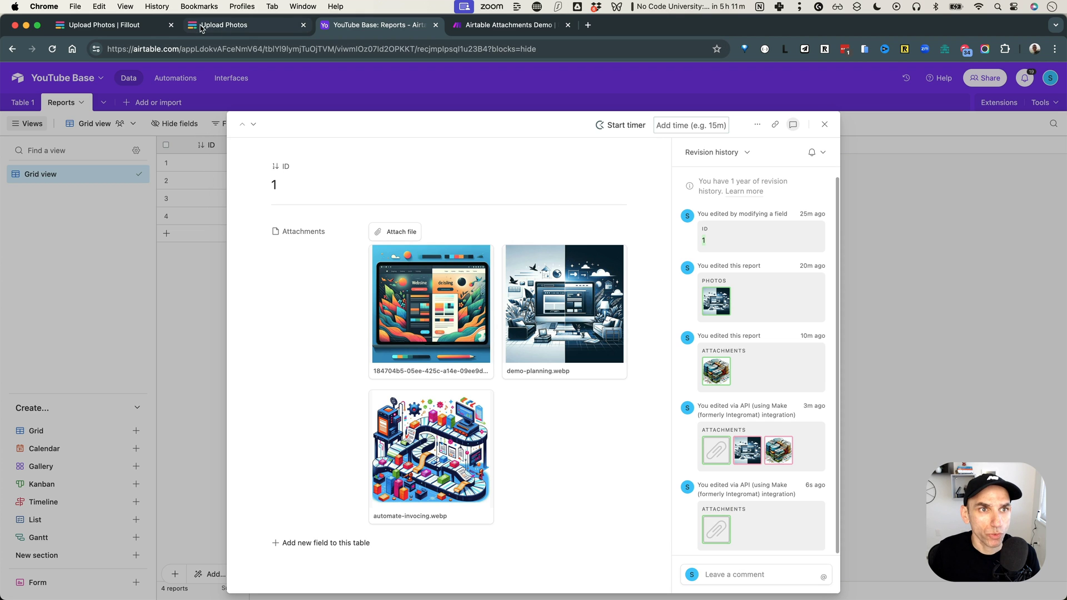
click(516, 29)
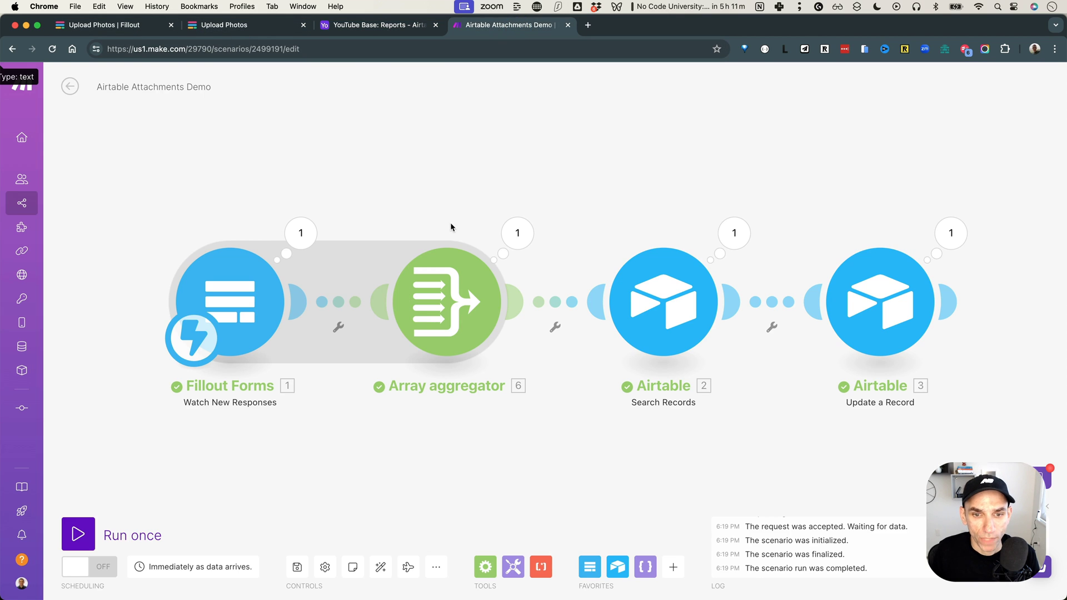
Step: Review the Update a Record module's merge formula and the Array aggregator's mapping, and expand the aggregator's output array
click(858, 300)
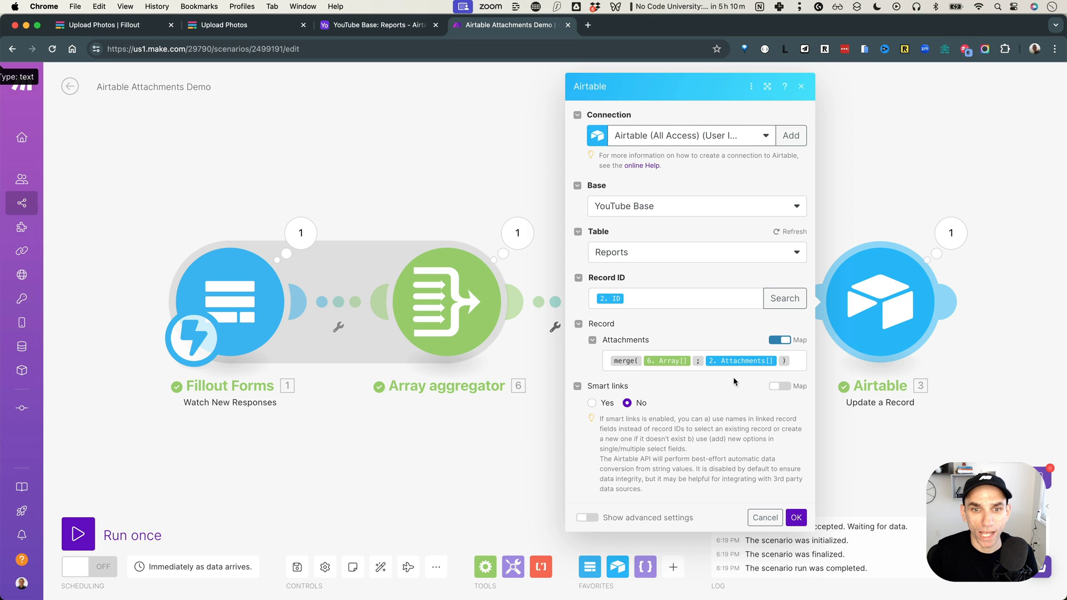
click(485, 299)
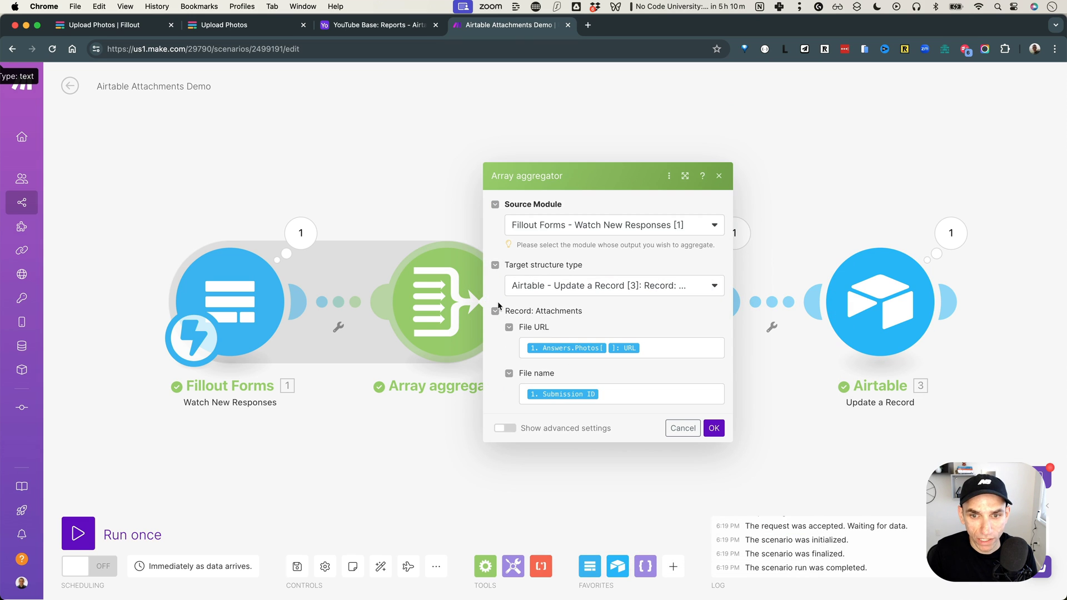
click(422, 189)
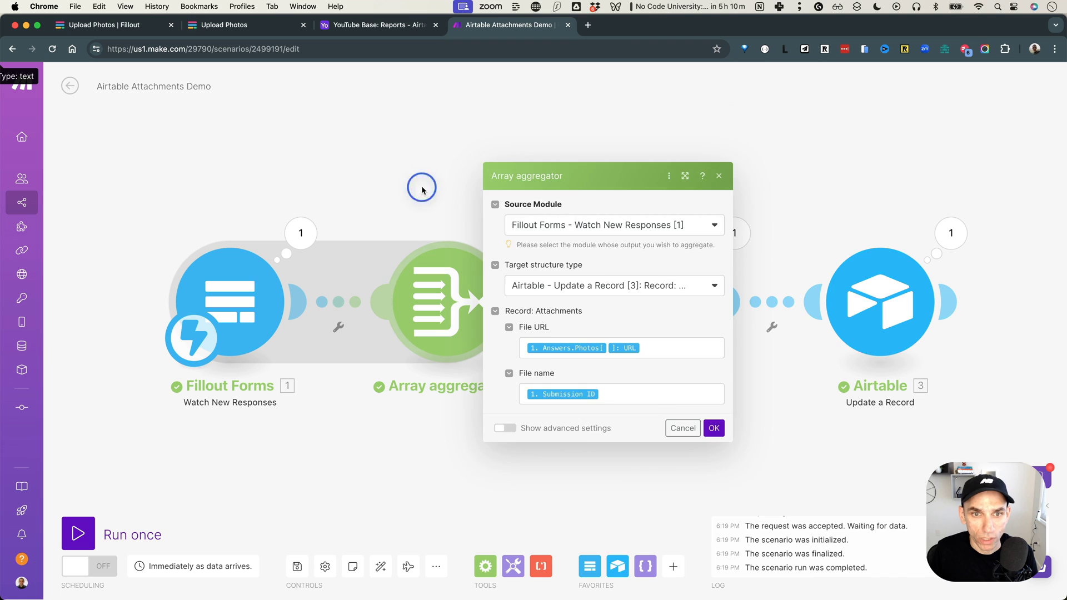
click(518, 232)
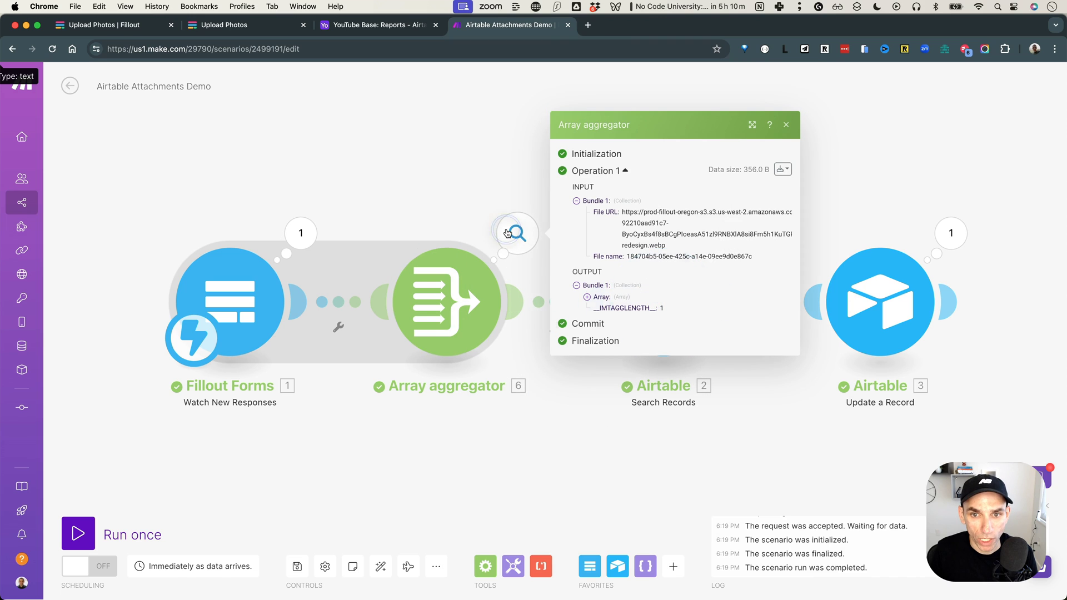
click(601, 300)
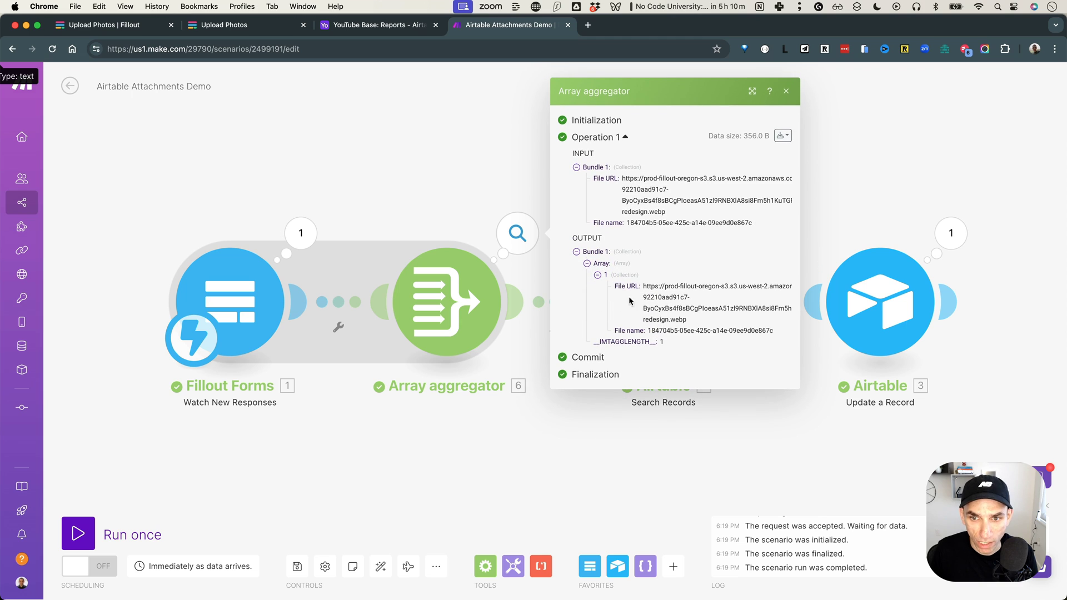
click(665, 420)
click(958, 303)
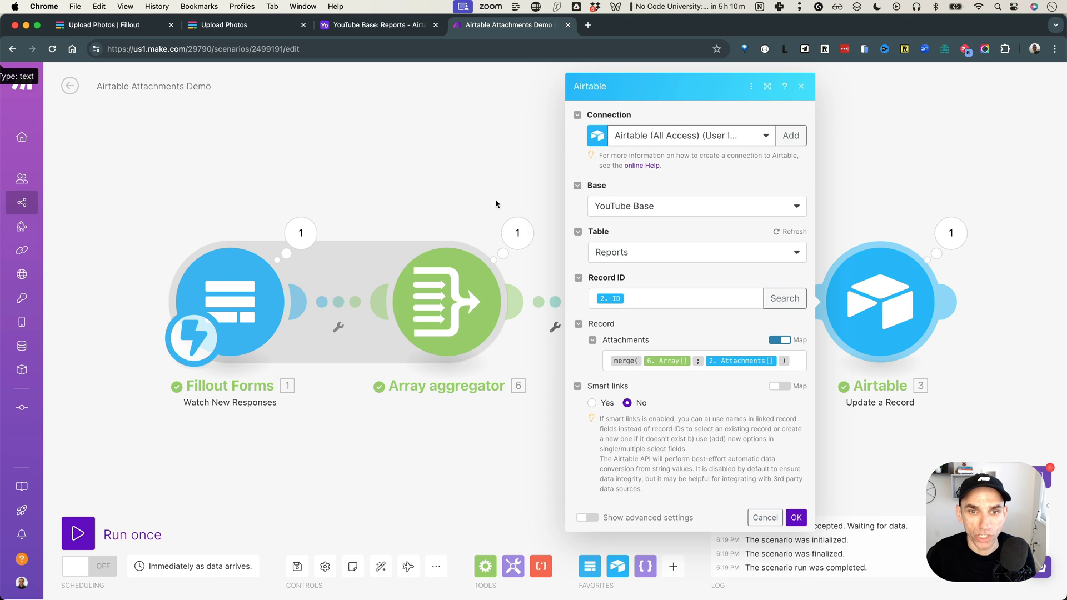
click(496, 177)
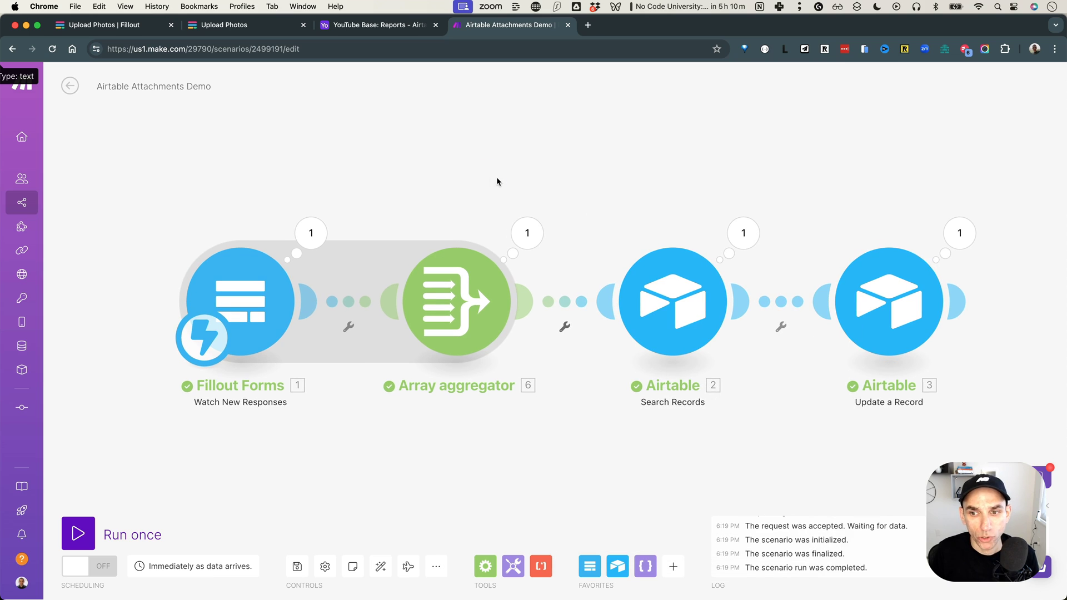